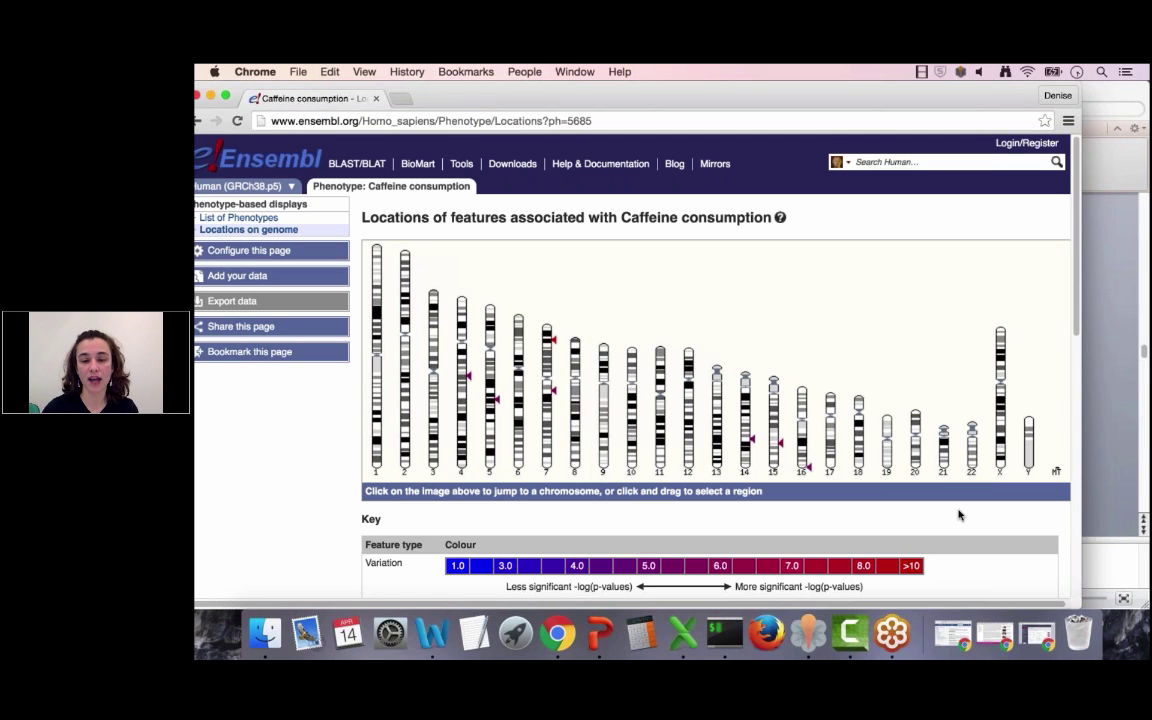
# Examine the caffeine consumption karyotype, its significance colour key and the features table, including reported genes and the meaning of the P value column
pyautogui.scroll(-1, 958, 515)
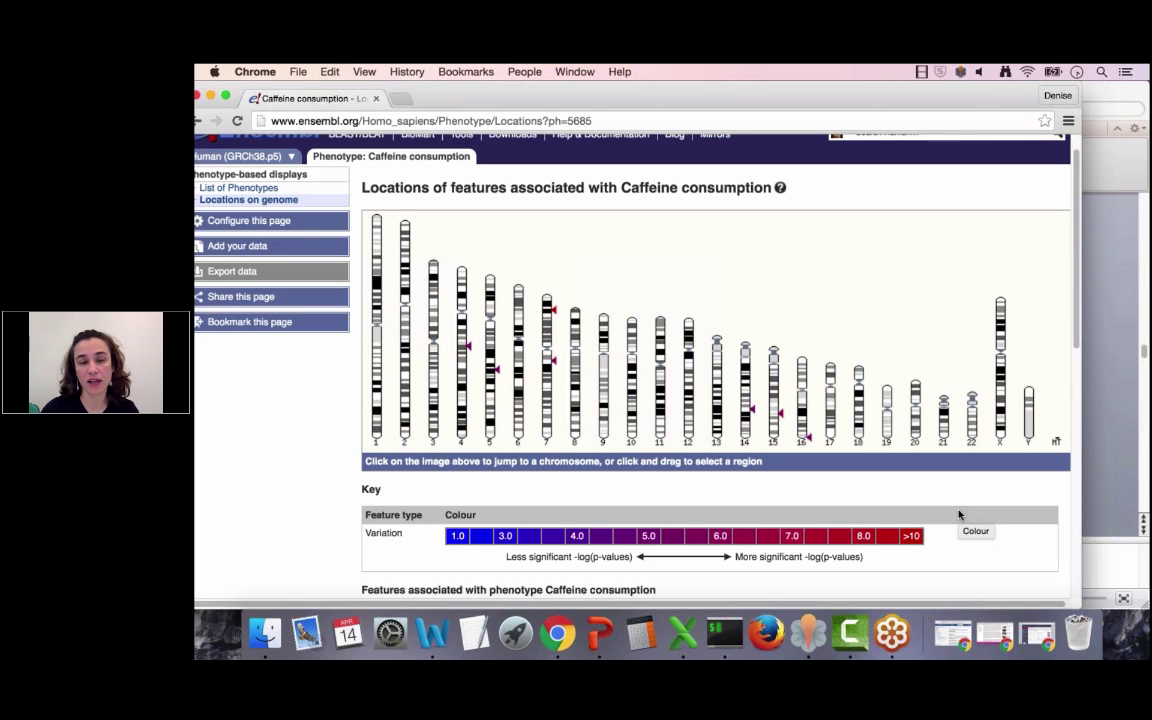
pyautogui.scroll(-1, 958, 514)
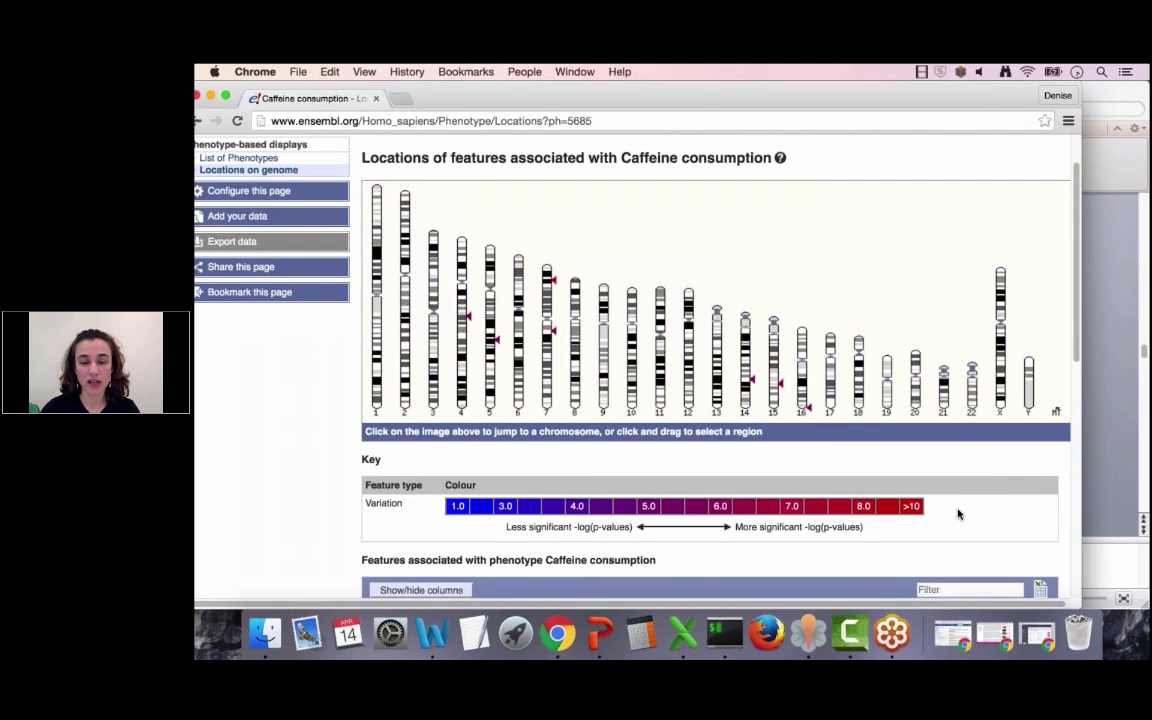
pyautogui.scroll(-2, 958, 514)
pyautogui.scroll(-3, 957, 512)
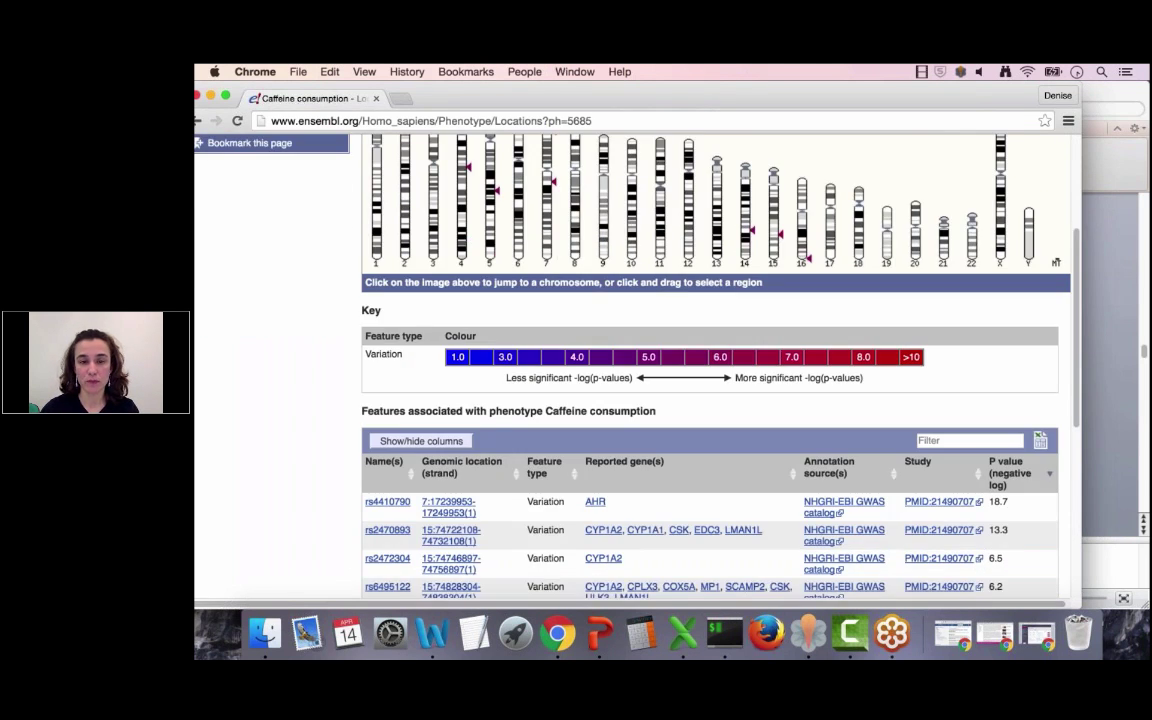
pyautogui.scroll(-4, 957, 512)
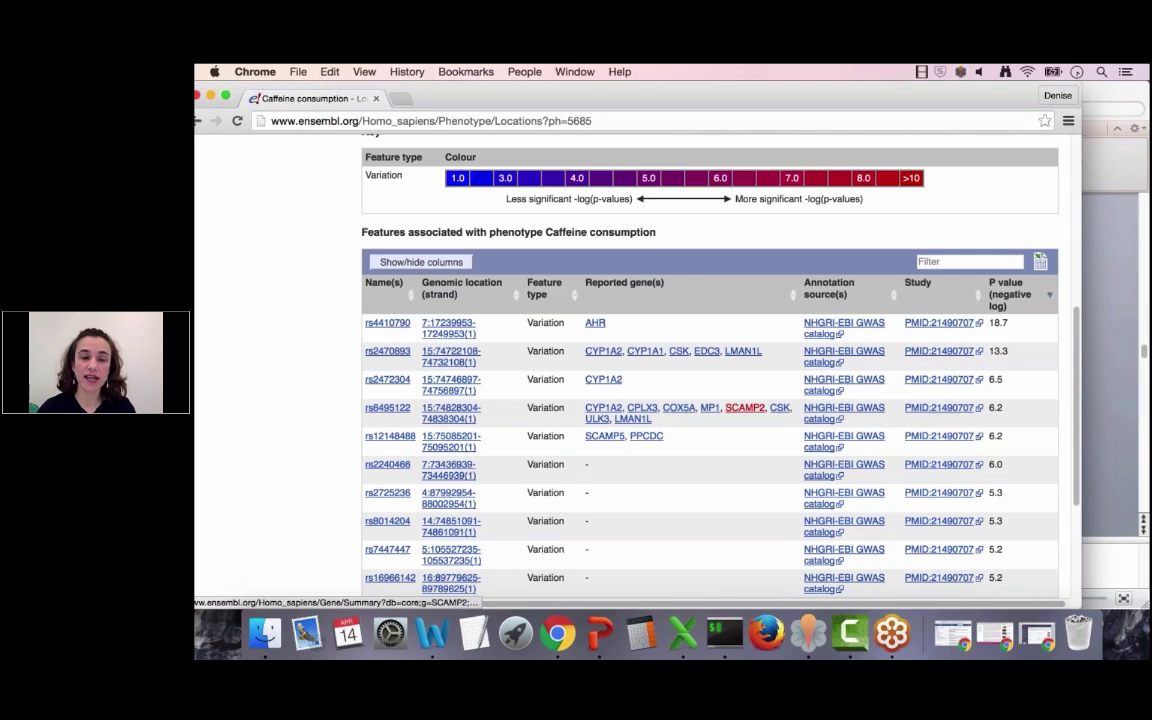
pyautogui.moveTo(745, 408)
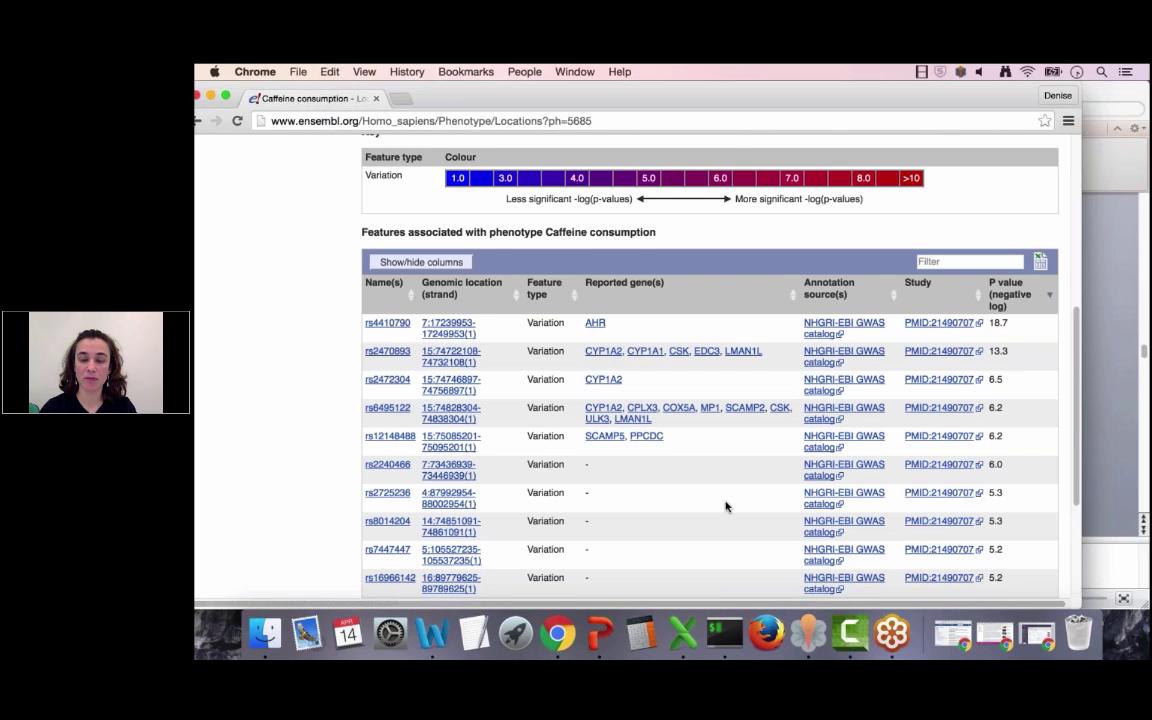
pyautogui.scroll(-2, 726, 506)
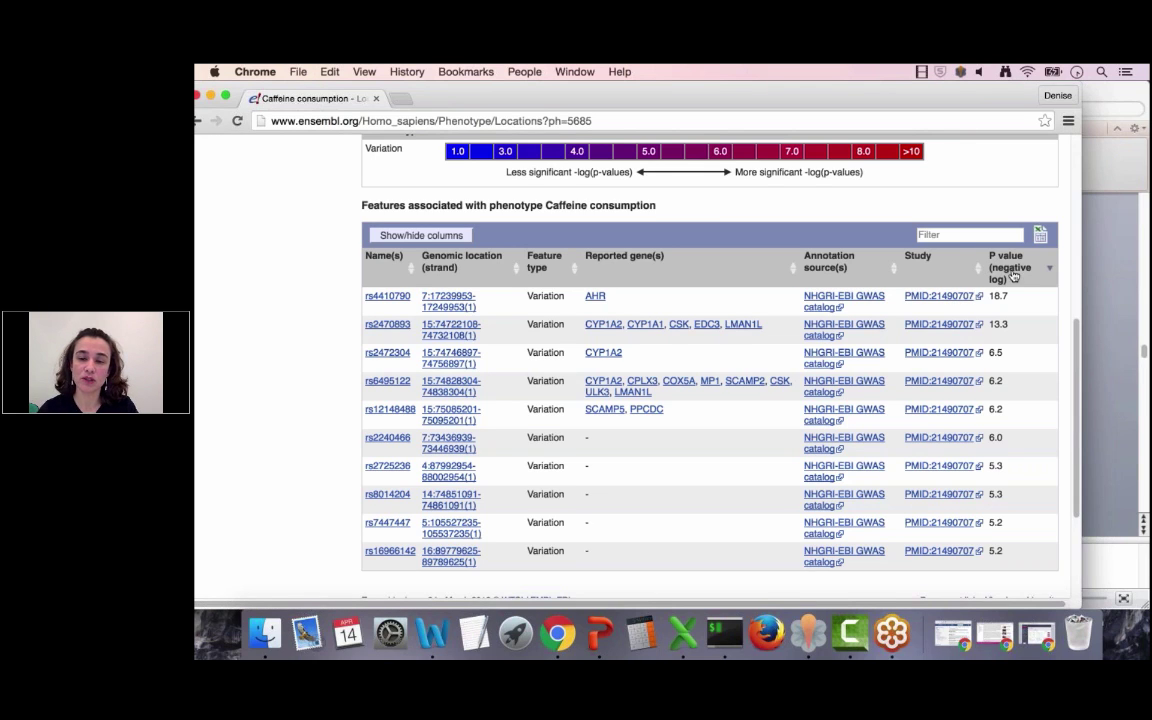
pyautogui.moveTo(1006, 281)
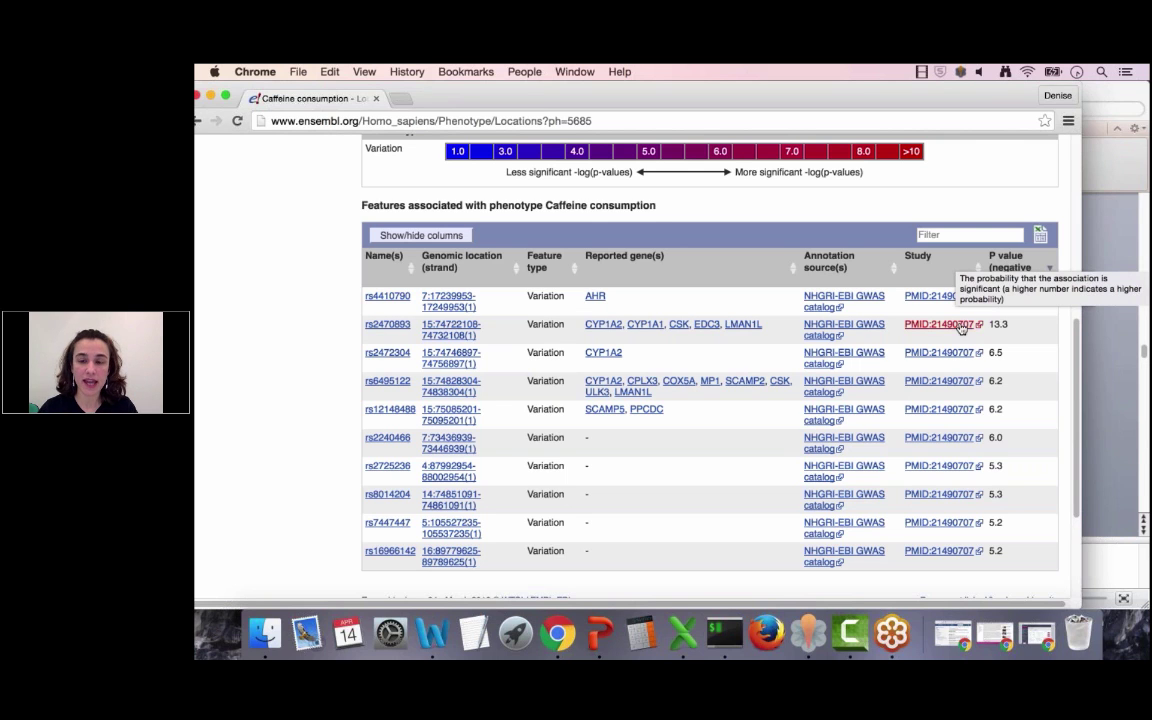
pyautogui.scroll(1, 930, 334)
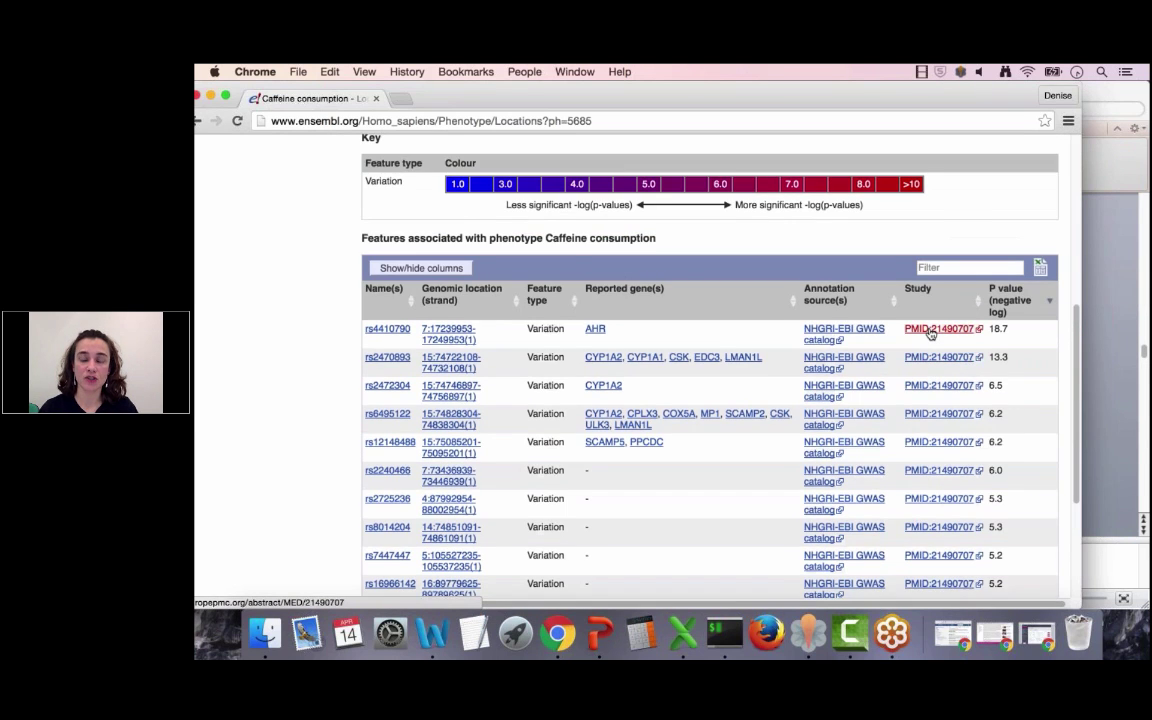
pyautogui.scroll(5, 930, 334)
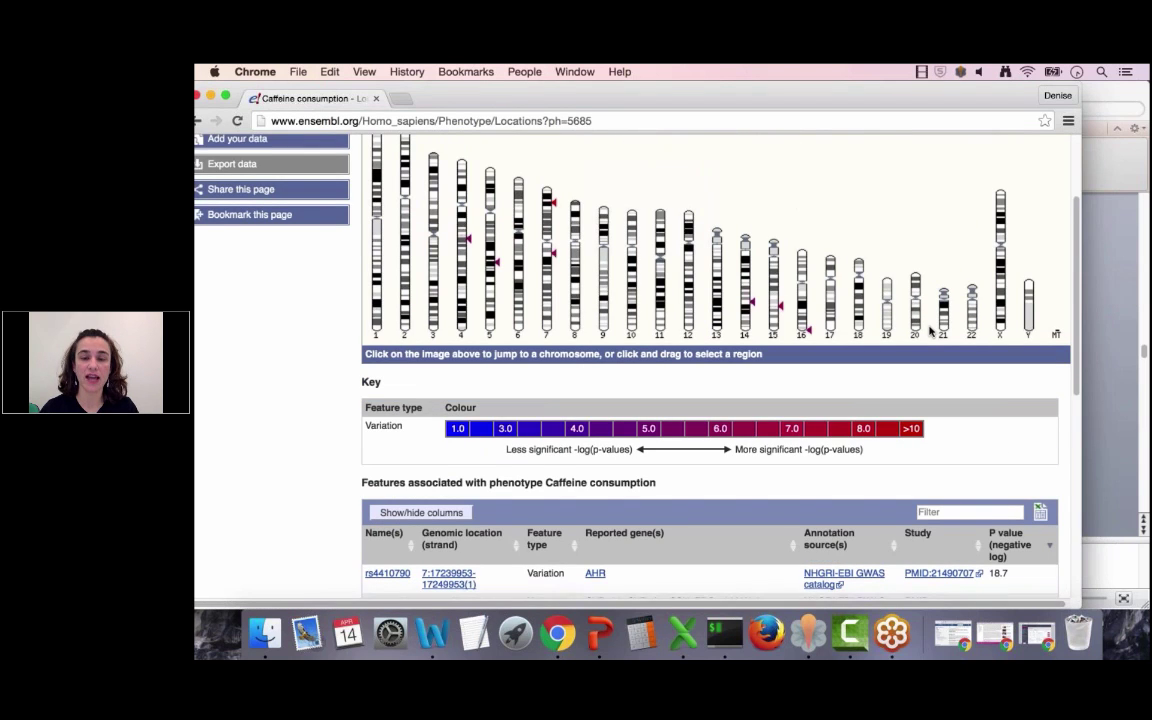
pyautogui.scroll(1, 612, 243)
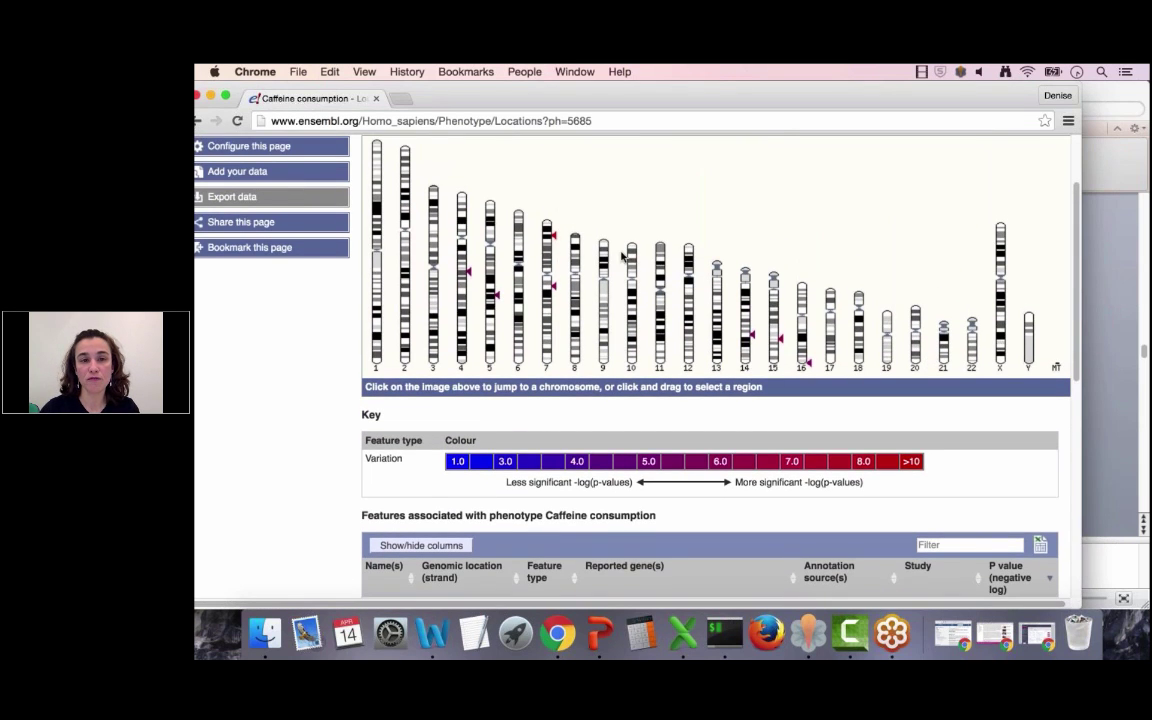
pyautogui.scroll(1, 612, 243)
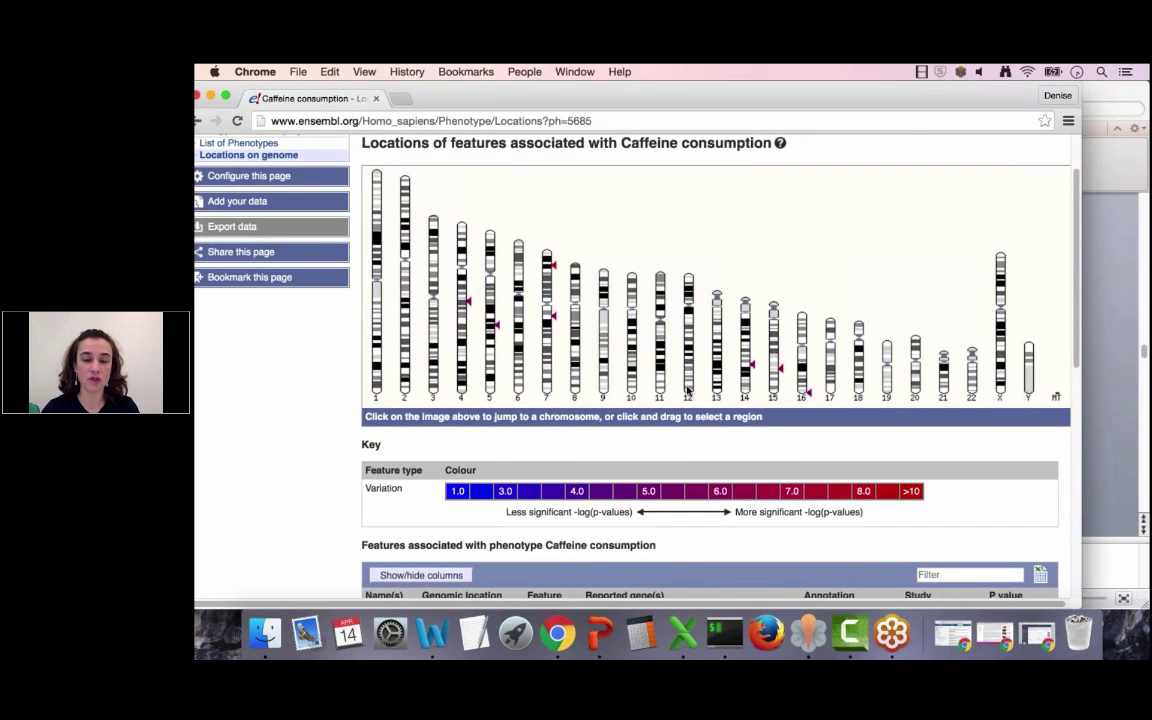
pyautogui.scroll(-1, 689, 388)
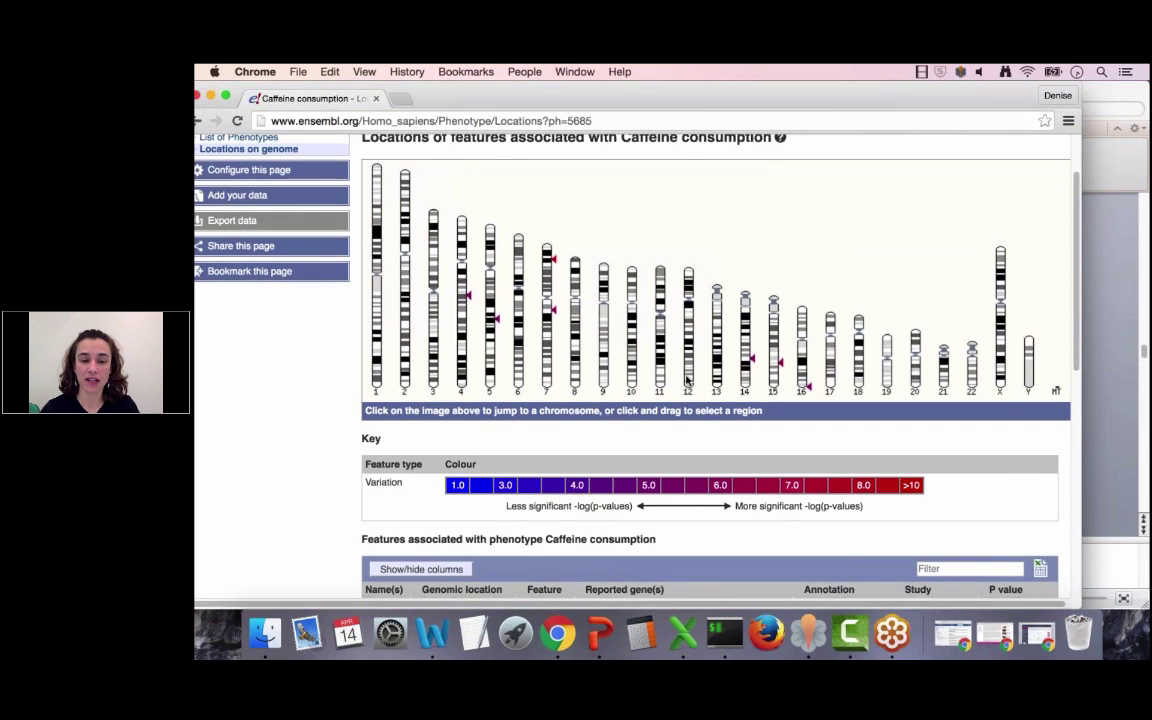
# Open variant rs4410790 from the caffeine consumption features table and review its significant associations under Phenotype Data
pyautogui.scroll(-10, 686, 380)
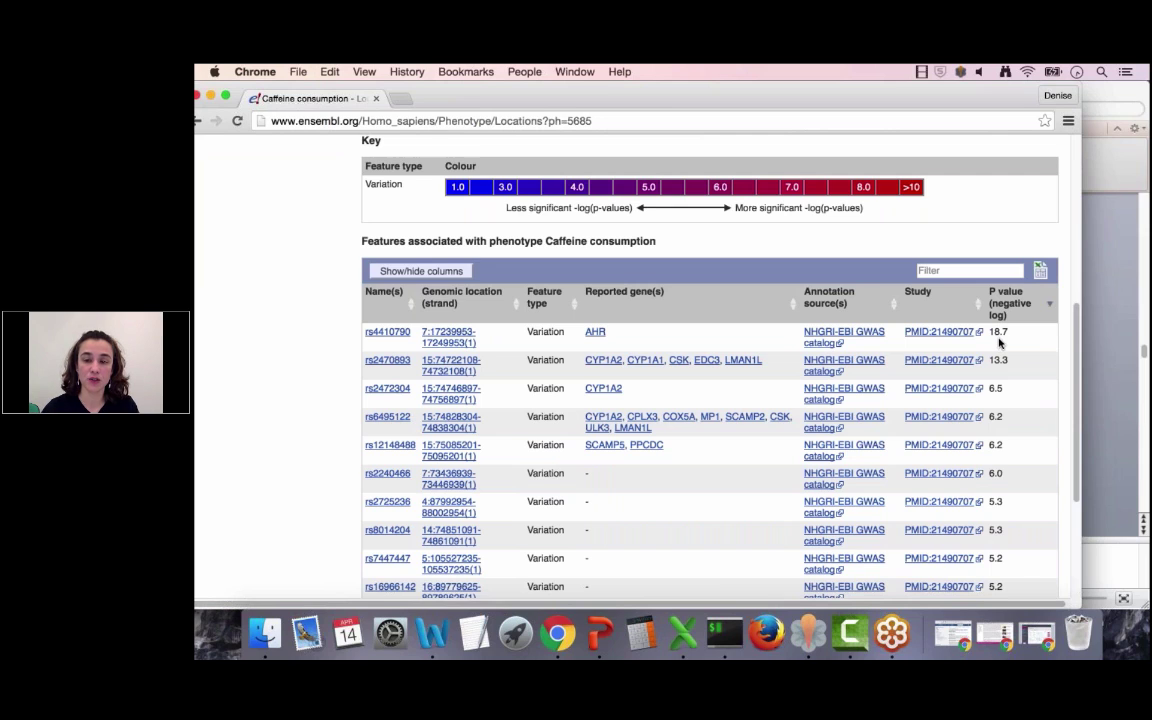
pyautogui.click(385, 334)
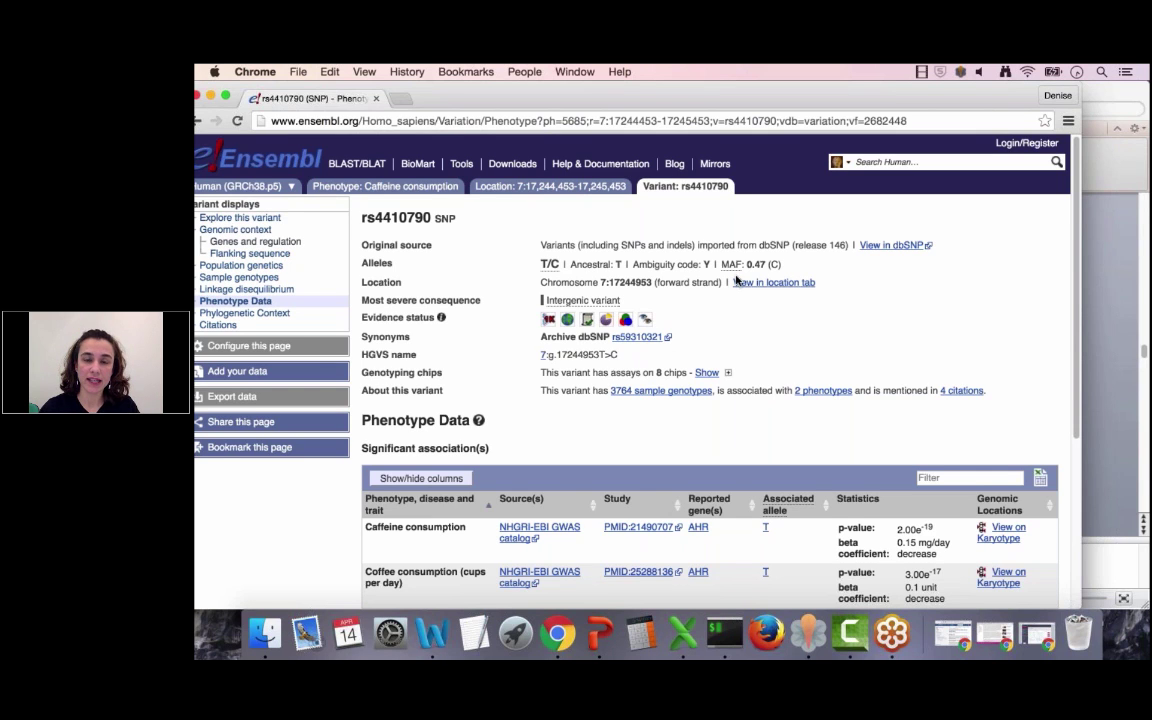
pyautogui.scroll(-1, 676, 455)
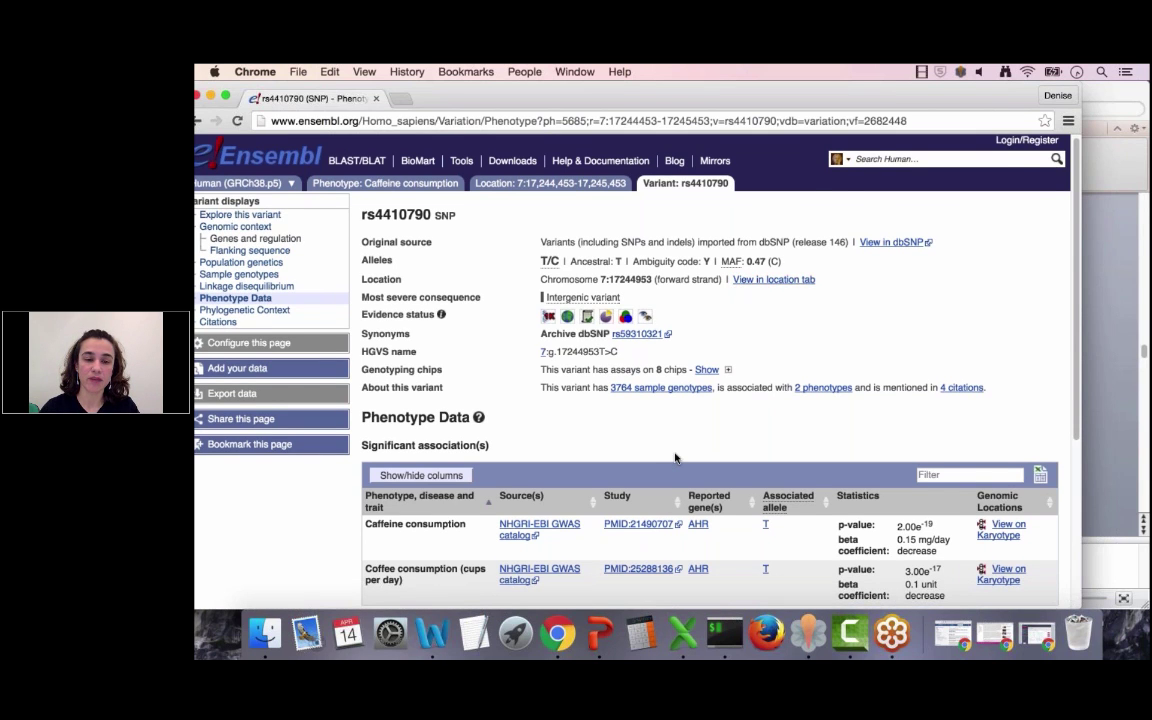
pyautogui.scroll(-2, 676, 455)
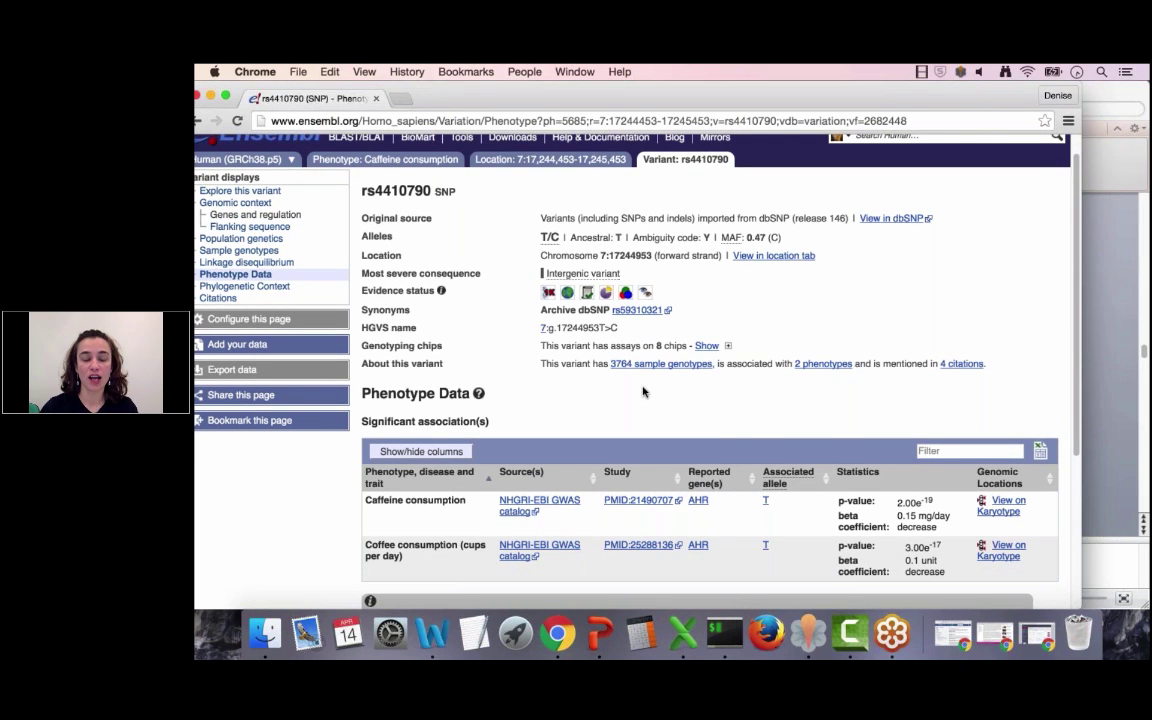
pyautogui.scroll(-2, 427, 492)
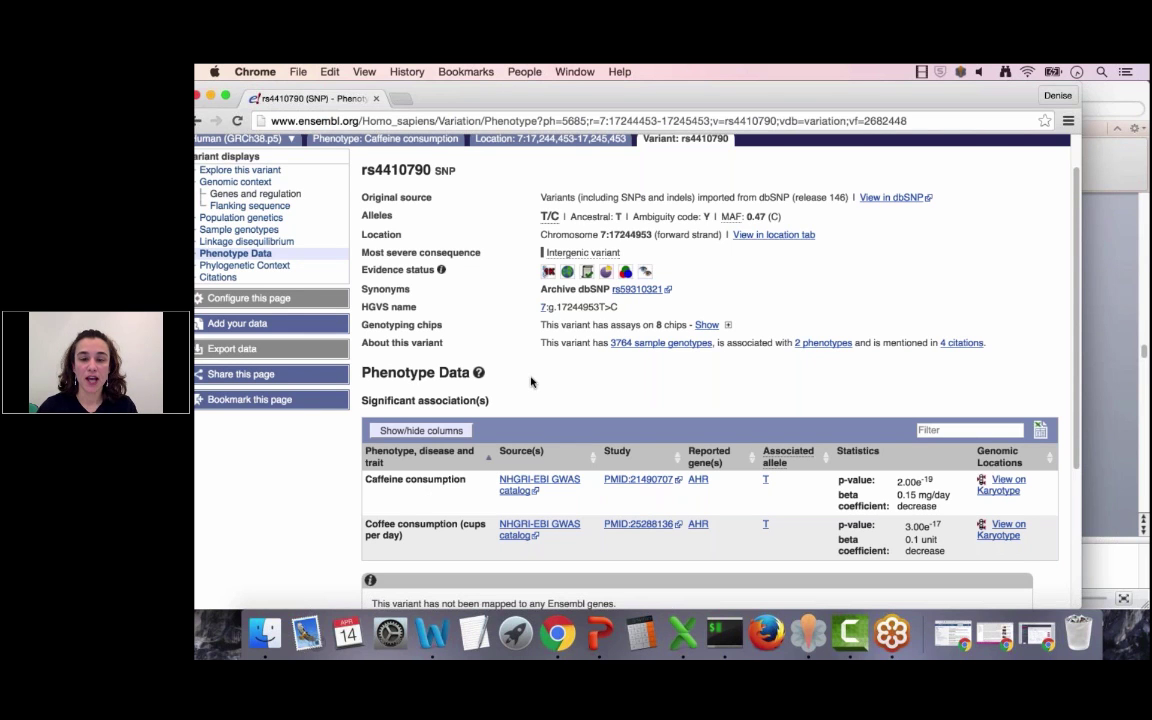
pyautogui.scroll(1, 532, 380)
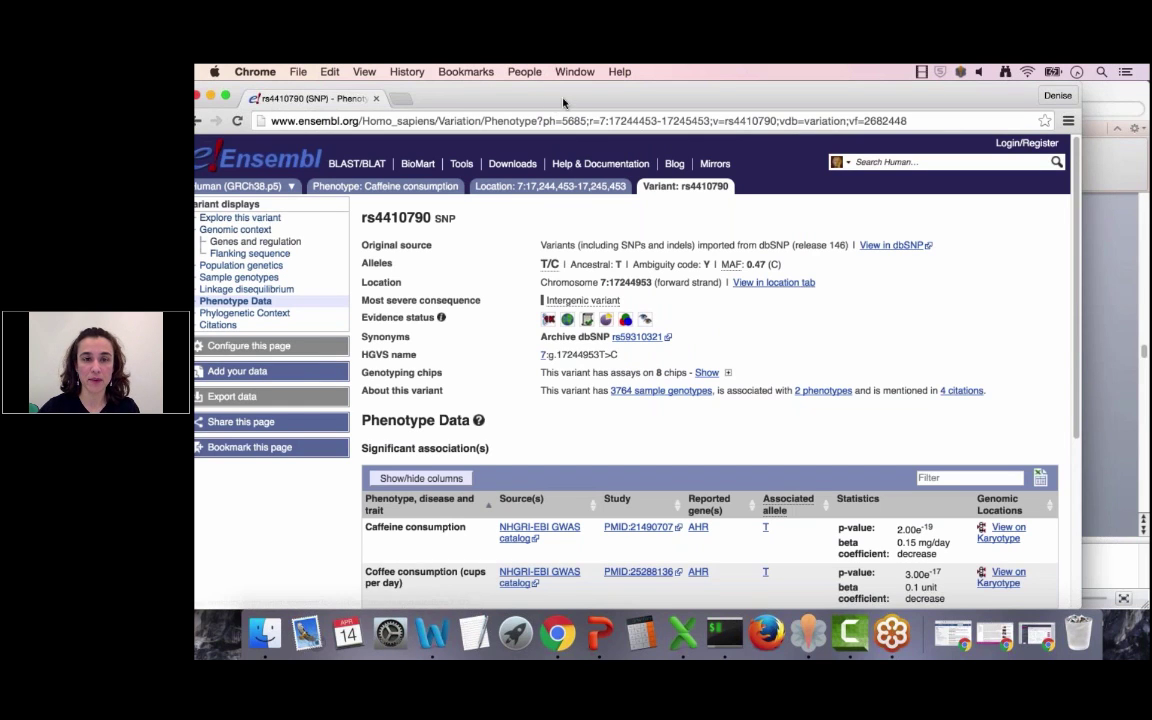
# Bring the browser window fully into view, open the Explore this variant overview, and highlight the ancestral allele T in the variant summary
pyautogui.moveTo(563, 103)
pyautogui.mouseDown()
pyautogui.moveTo(580, 103)
pyautogui.moveTo(566, 101)
pyautogui.mouseUp()
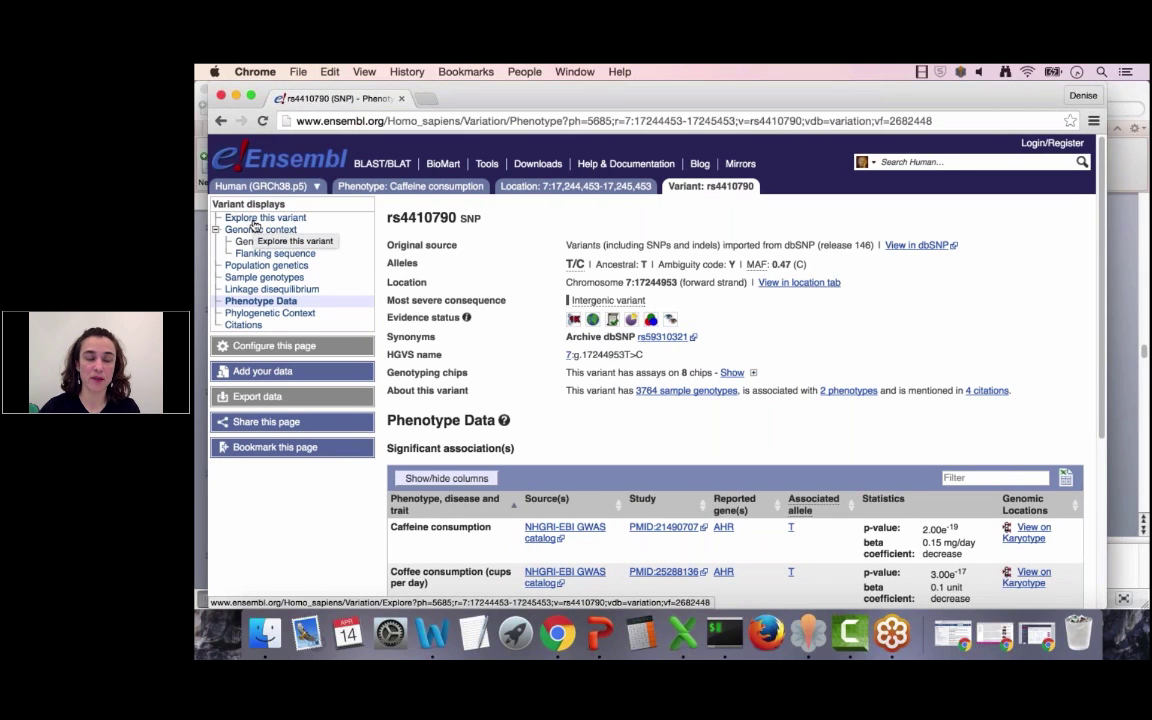
pyautogui.click(255, 224)
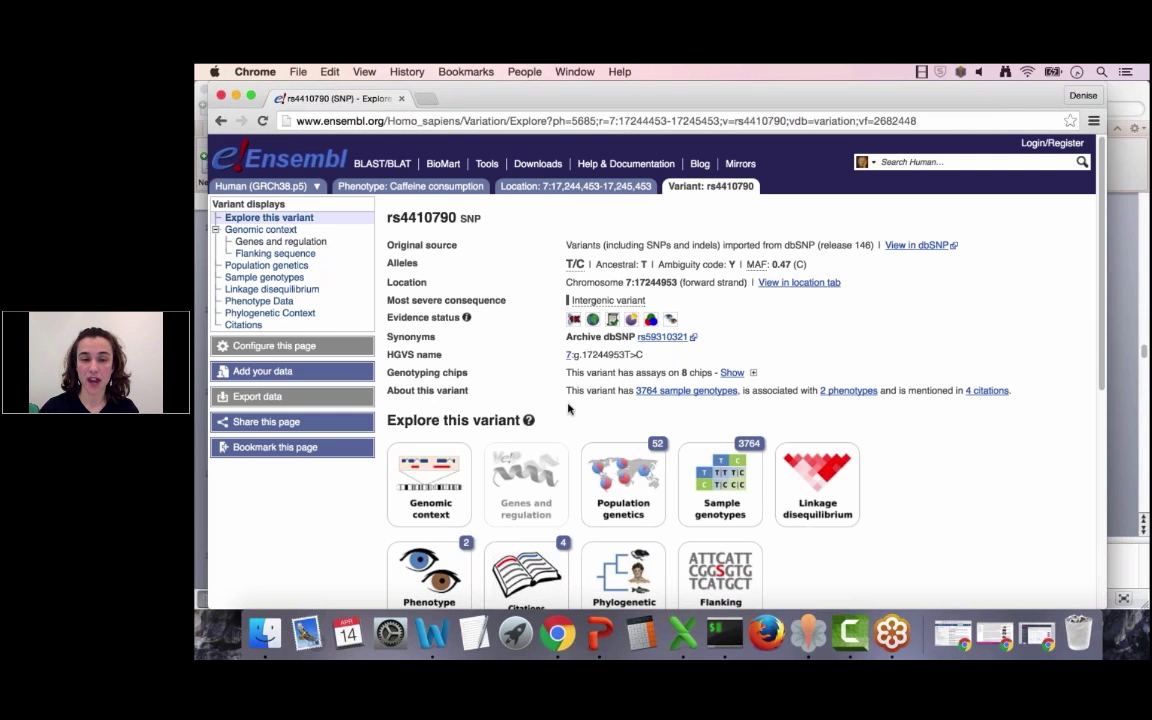
pyautogui.doubleClick(619, 264)
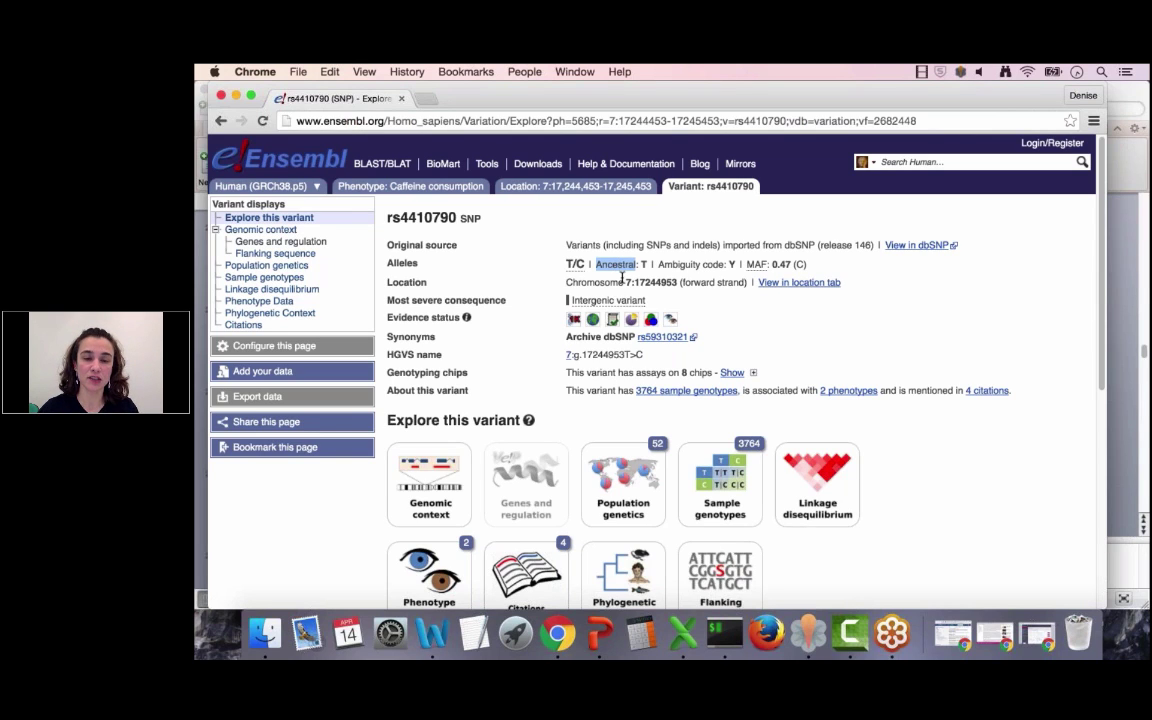
pyautogui.click(643, 265)
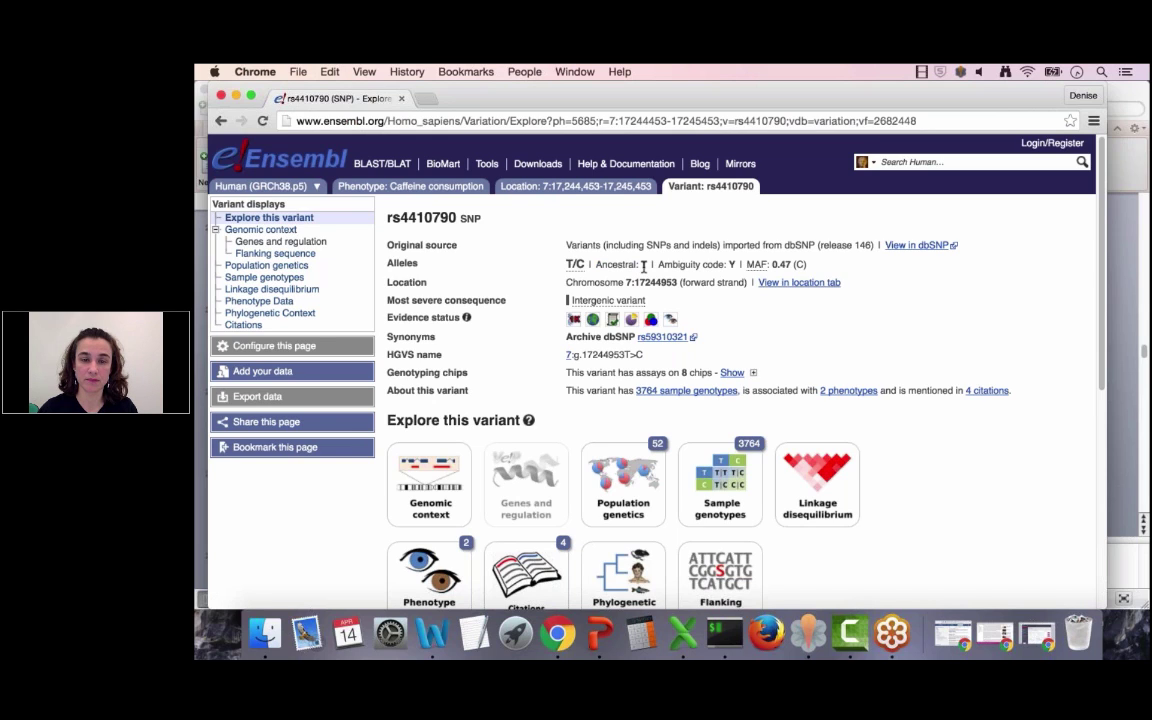
pyautogui.moveTo(577, 268)
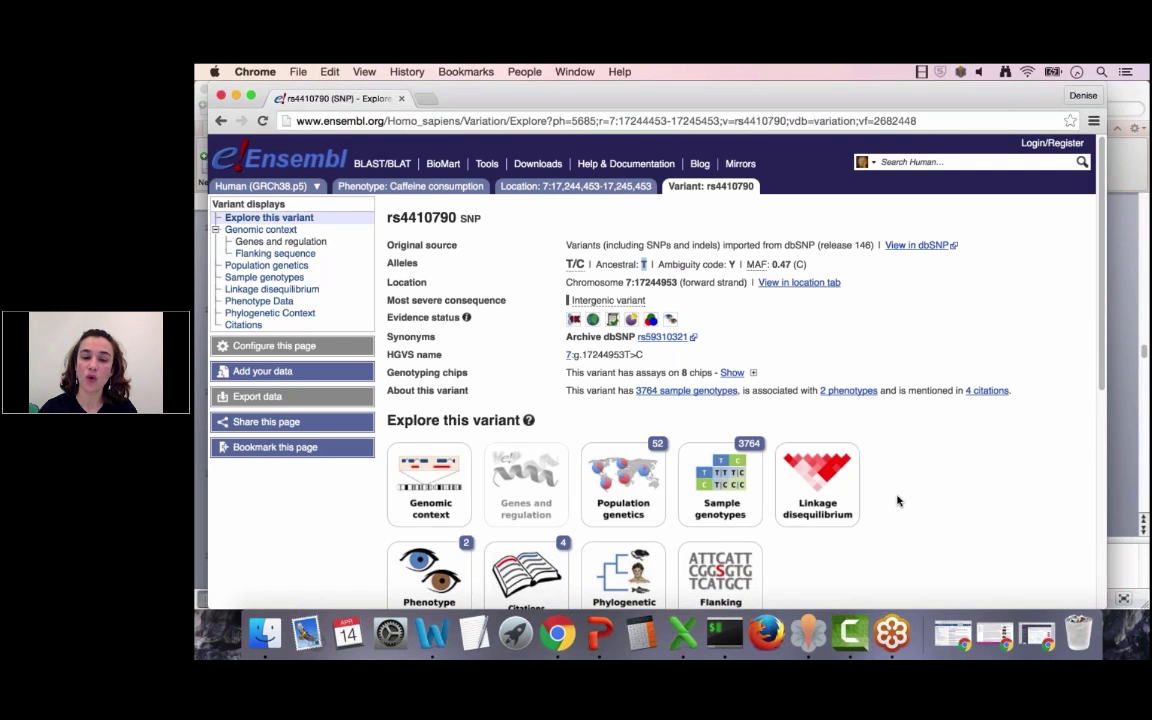
# Open the variant's Phylogenetic context page and view the 8 primates EPO alignment
pyautogui.scroll(-2, 897, 501)
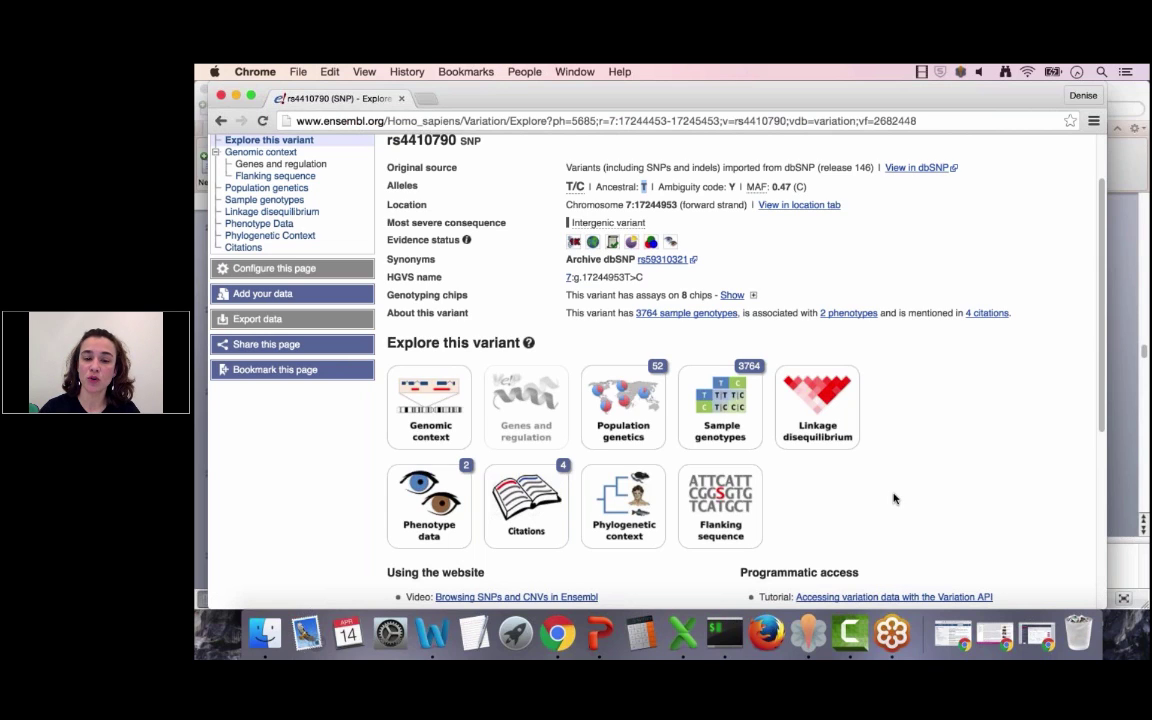
pyautogui.click(630, 510)
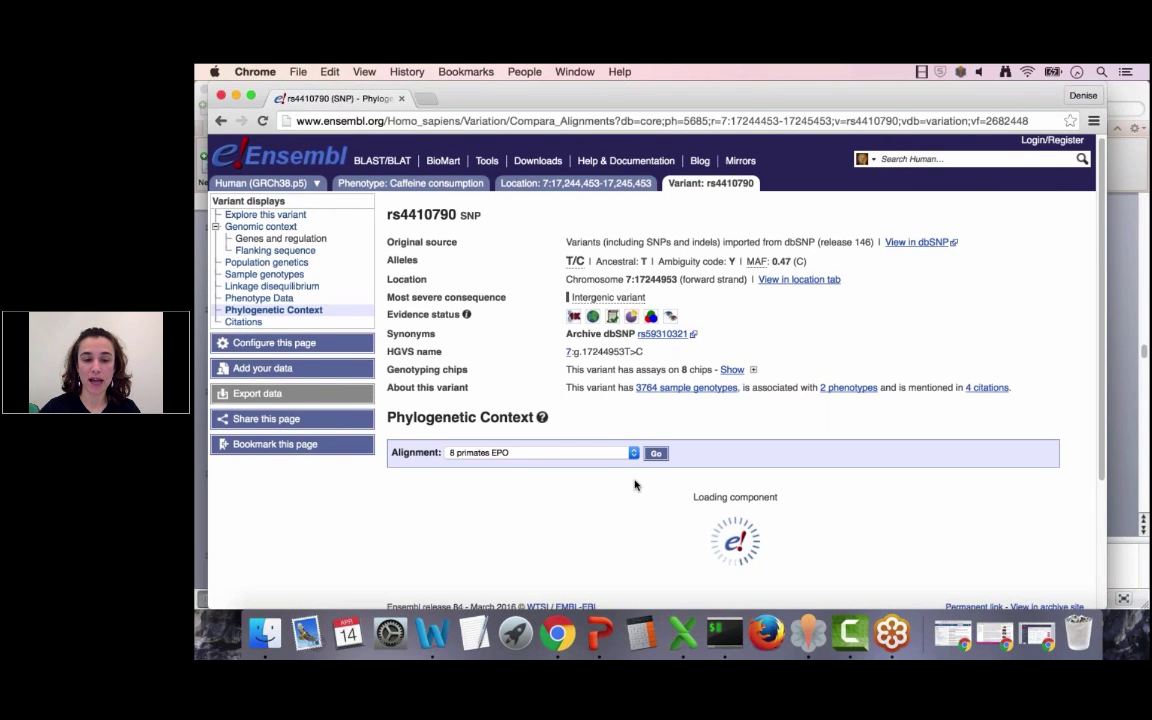
pyautogui.scroll(-3, 638, 478)
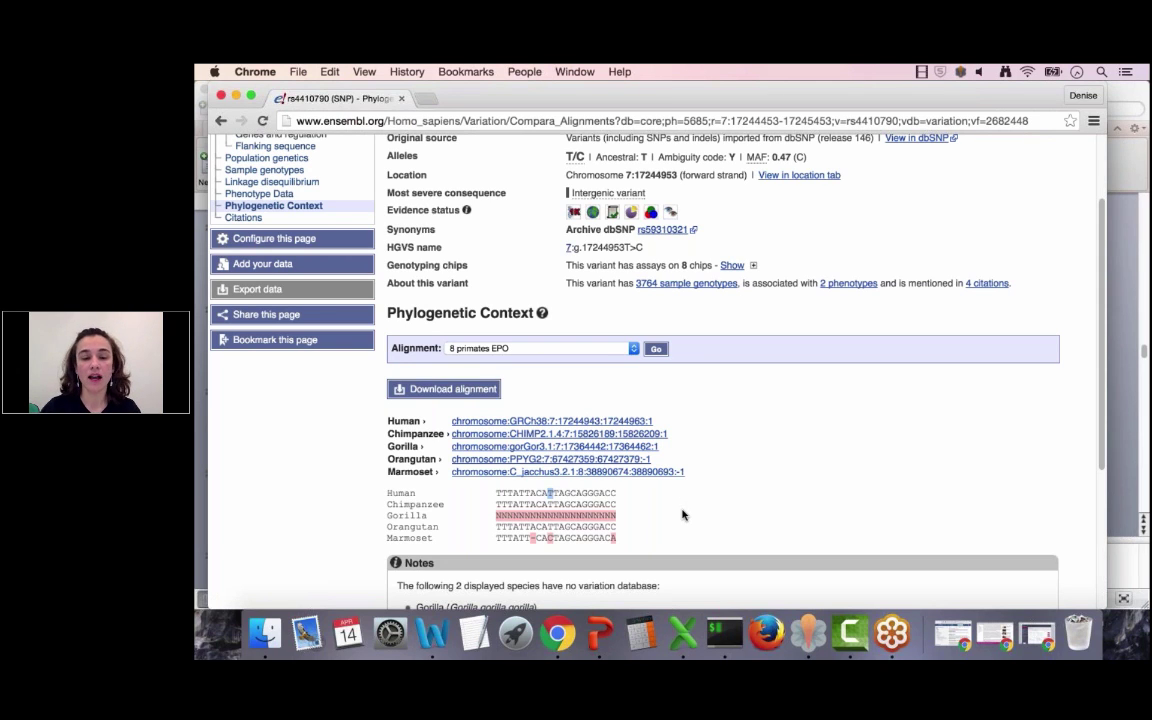
# Switch the phylogenetic alignment to 17 eutherian mammals EPO and display the aligned species sequences
pyautogui.click(633, 349)
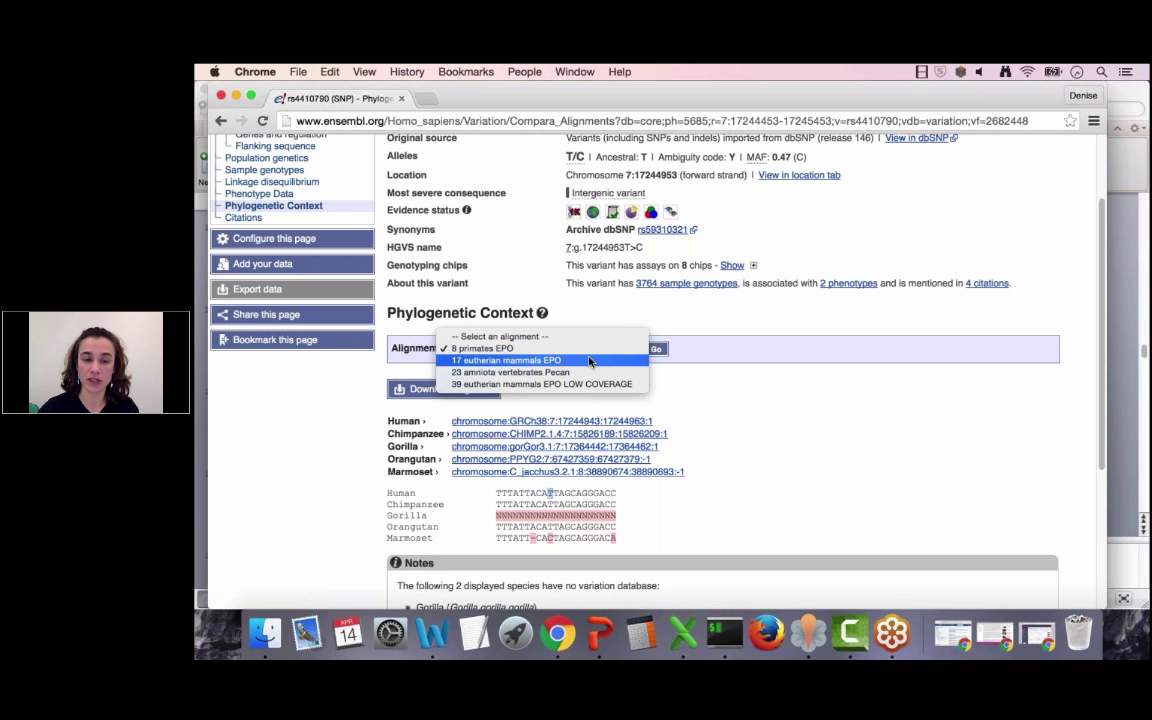
pyautogui.press('Escape')
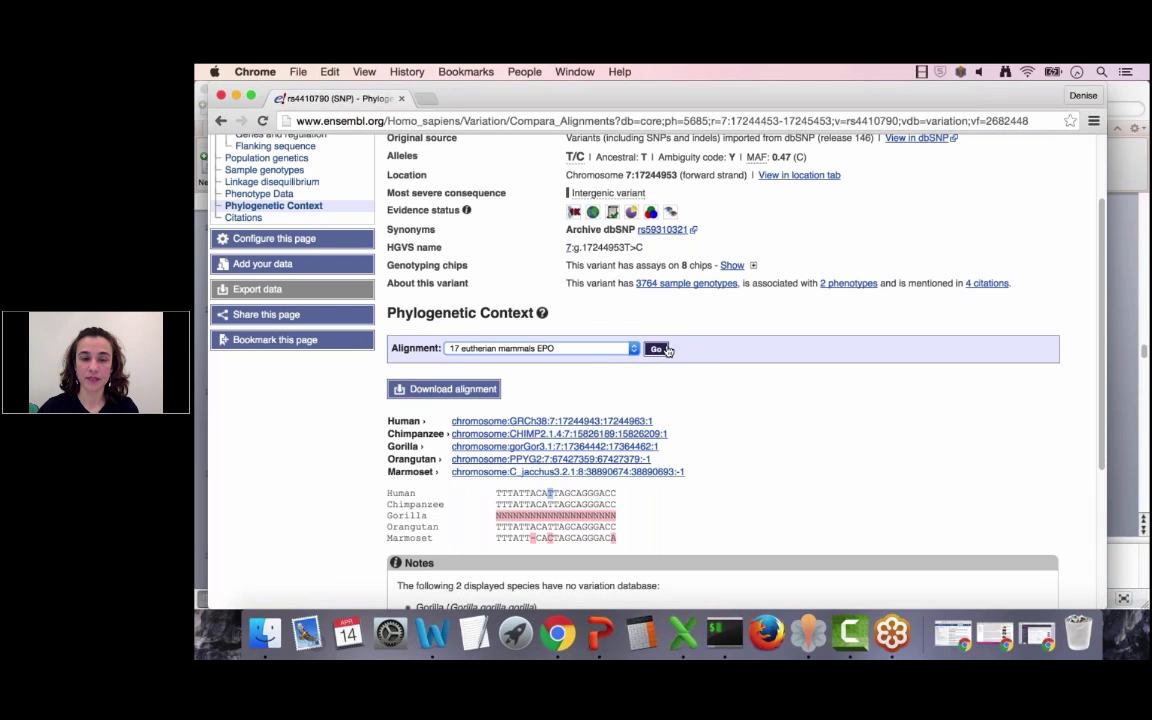
pyautogui.click(657, 349)
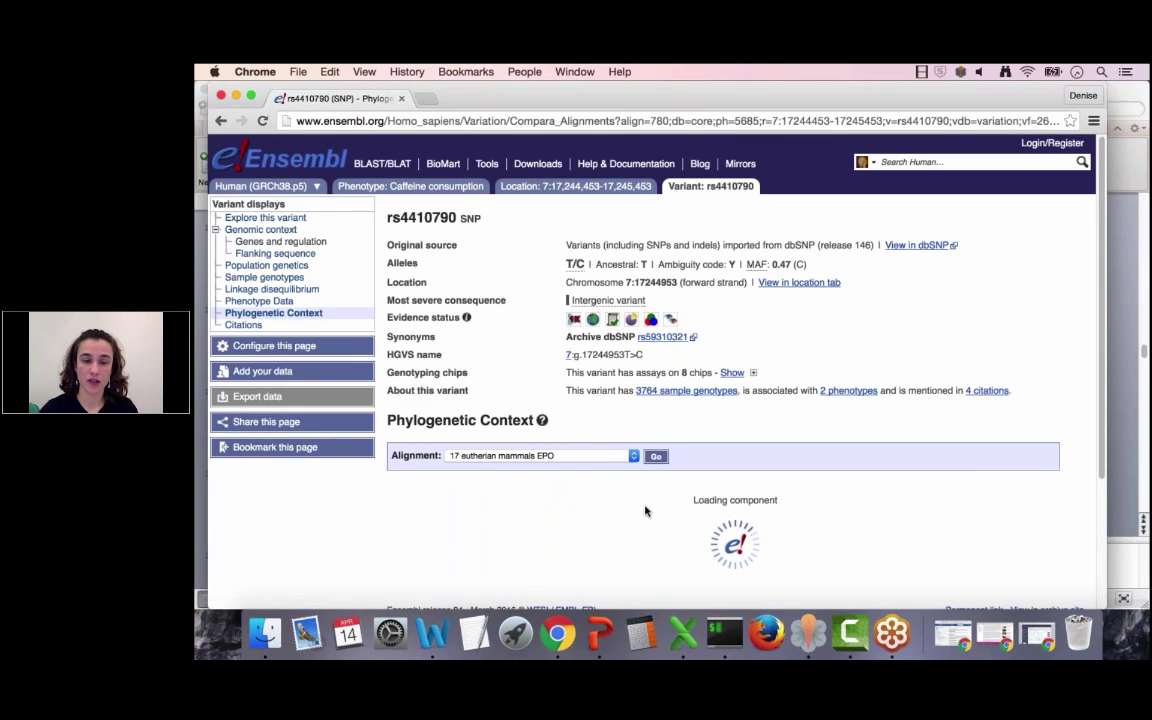
pyautogui.scroll(-1, 646, 508)
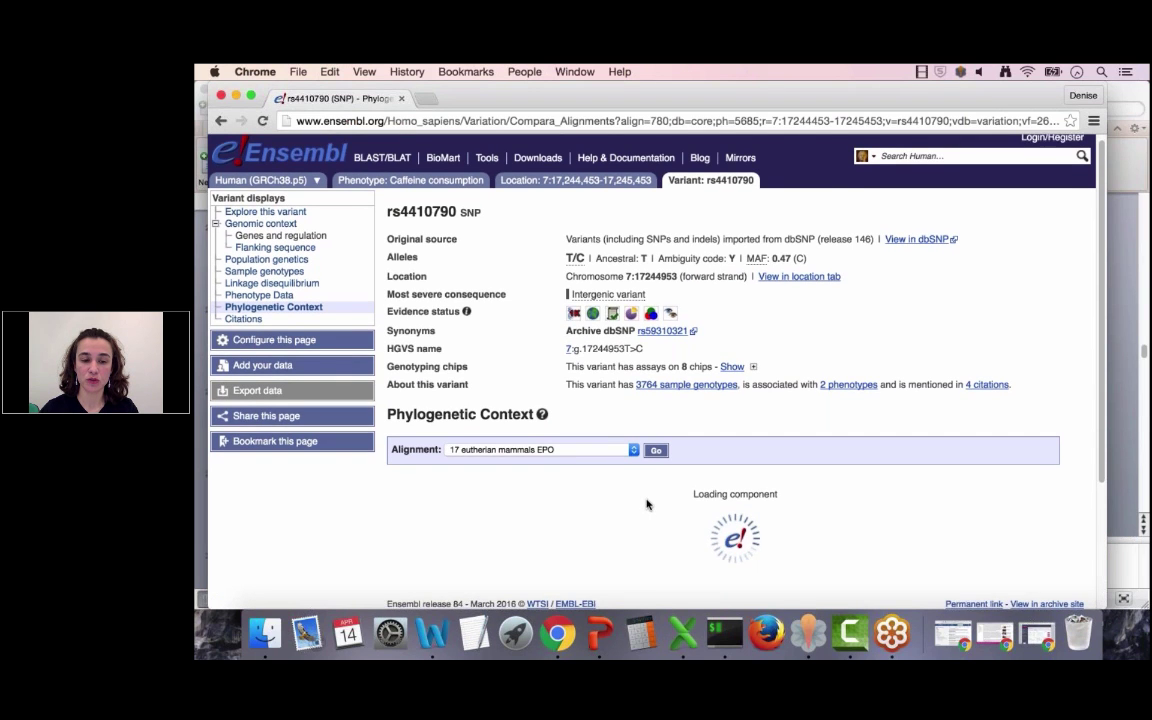
pyautogui.scroll(-3, 646, 505)
pyautogui.scroll(-5, 648, 500)
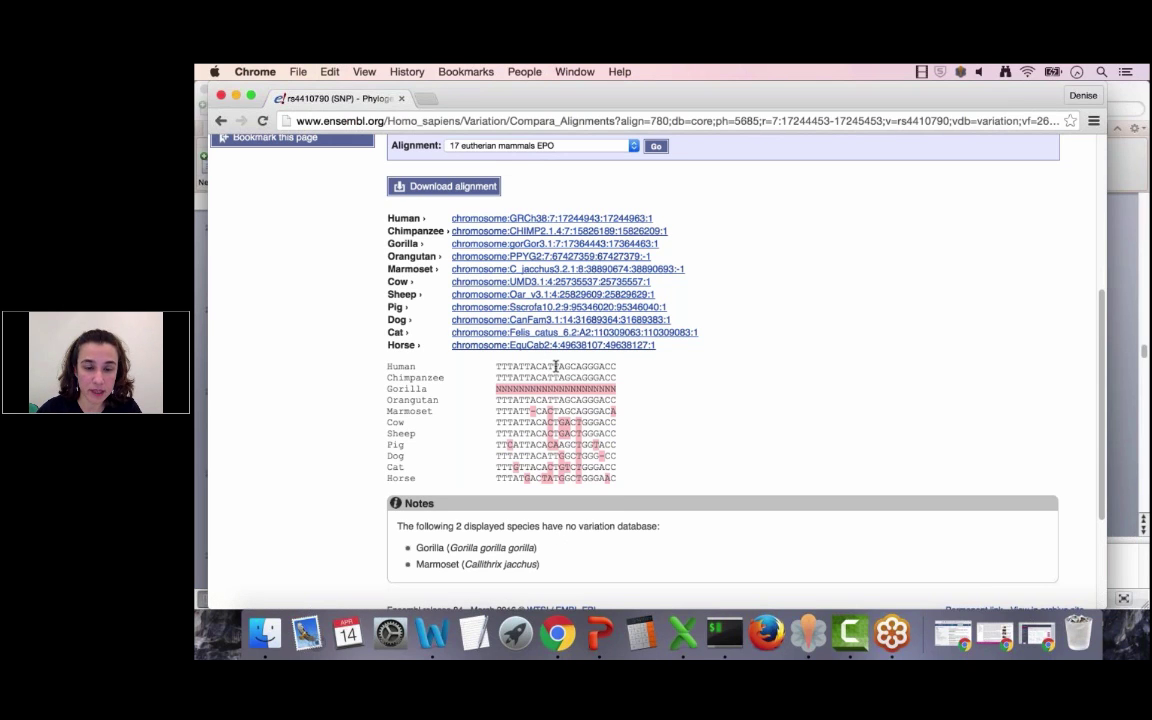
# Compare the allele across species by highlighting one base in the human sequence and the base aligned with it in the pig sequence
pyautogui.moveTo(558, 367); pyautogui.dragTo(552, 367)
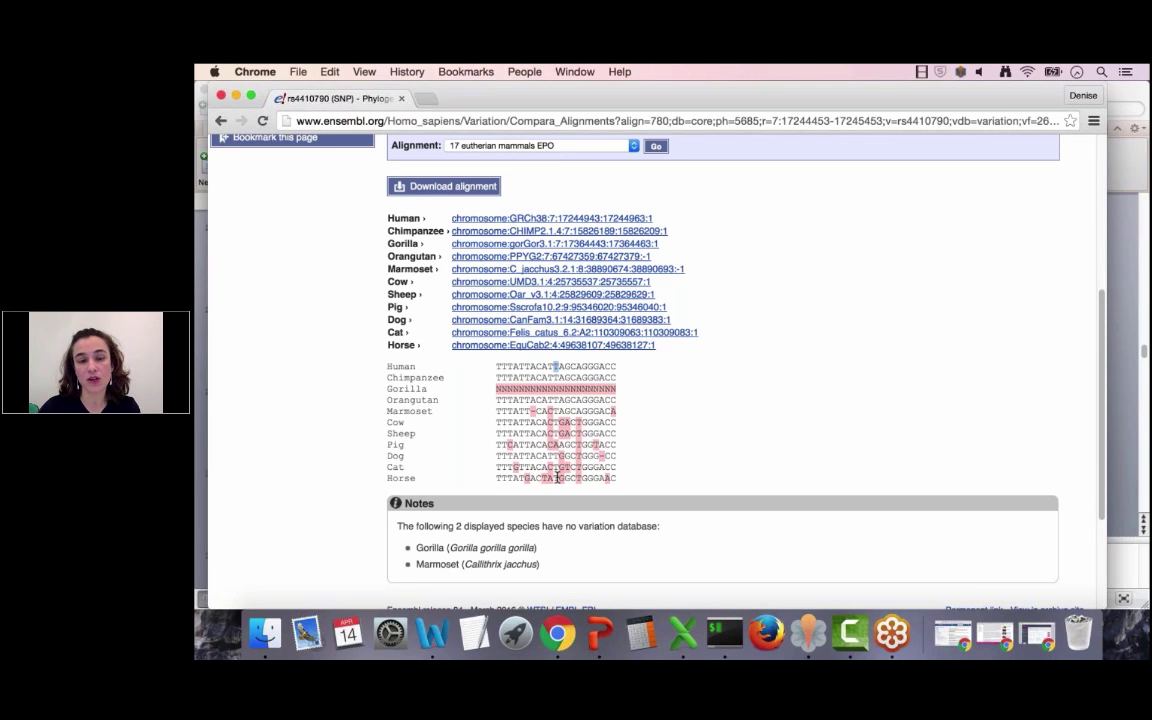
pyautogui.click(556, 444)
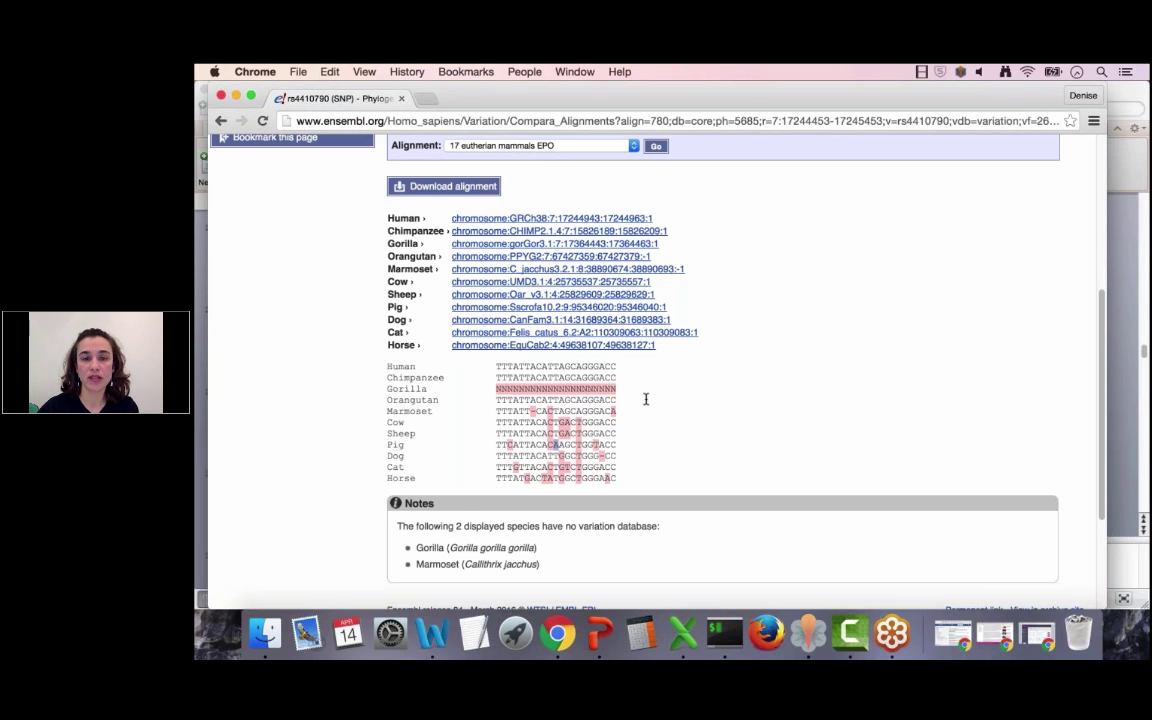
pyautogui.scroll(-4, 645, 399)
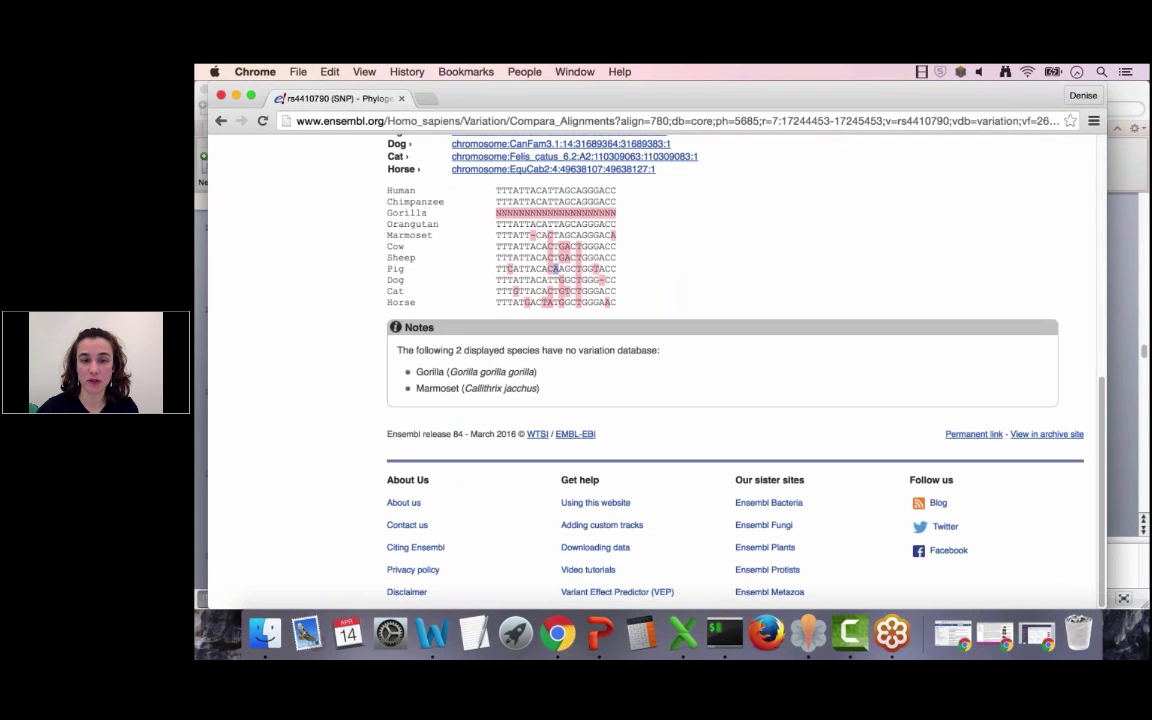
pyautogui.scroll(10, 645, 399)
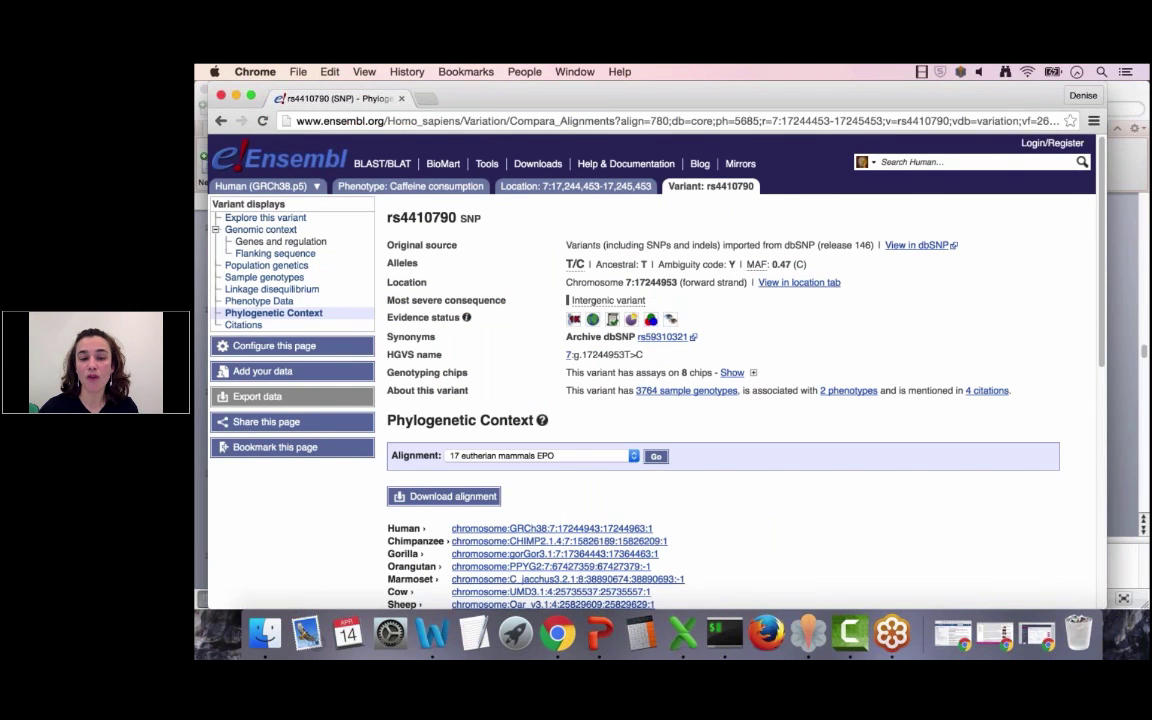
# Review the aligned species sequences in the 17 eutherian mammals EPO alignment for conservation of the variant's allele
pyautogui.scroll(-1, 748, 525)
pyautogui.scroll(-3, 748, 525)
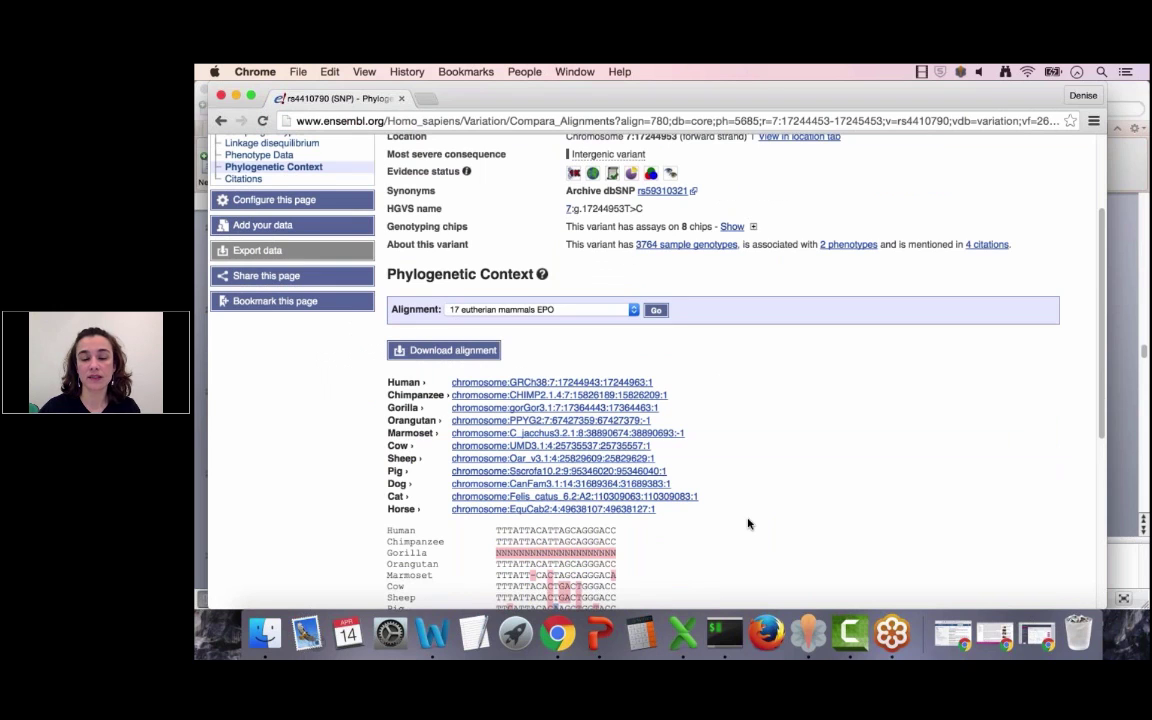
pyautogui.scroll(-1, 746, 520)
pyautogui.scroll(-1, 725, 519)
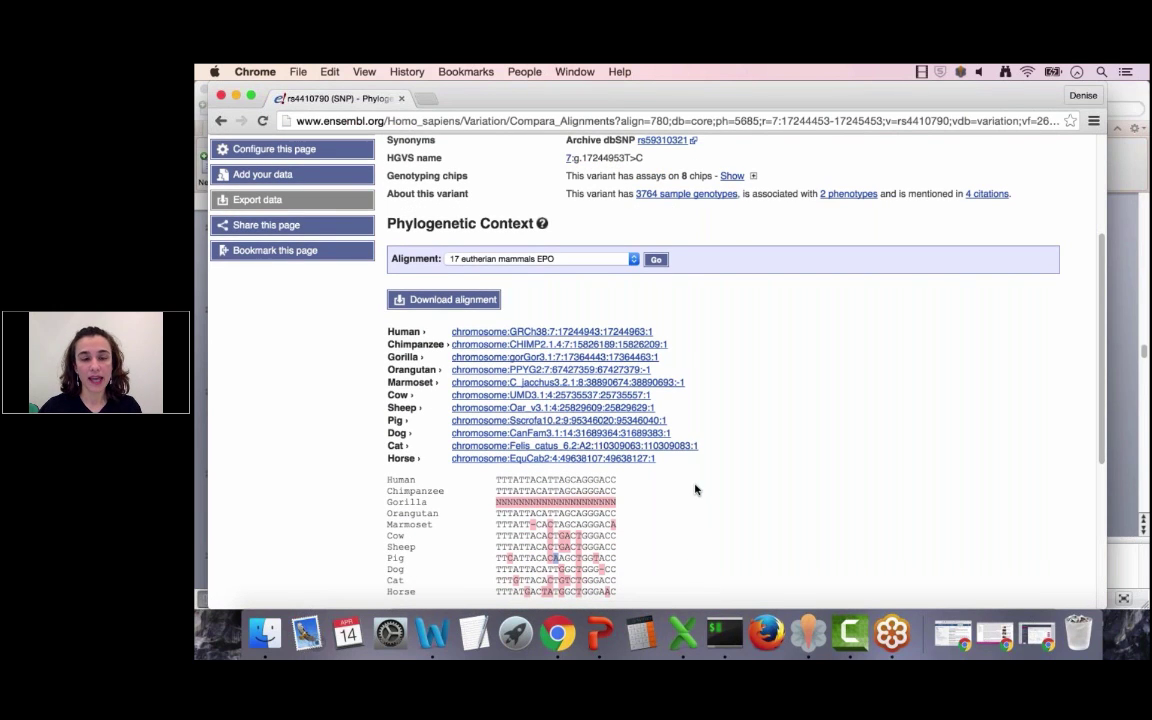
pyautogui.scroll(2, 696, 489)
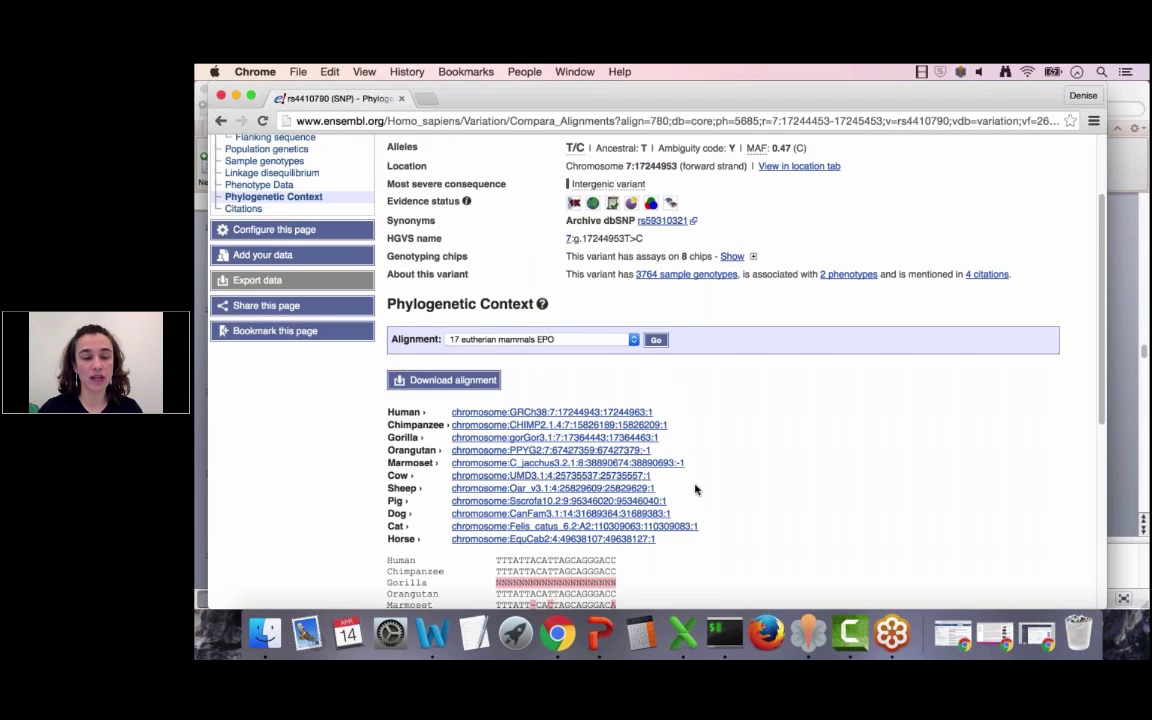
pyautogui.scroll(2, 696, 489)
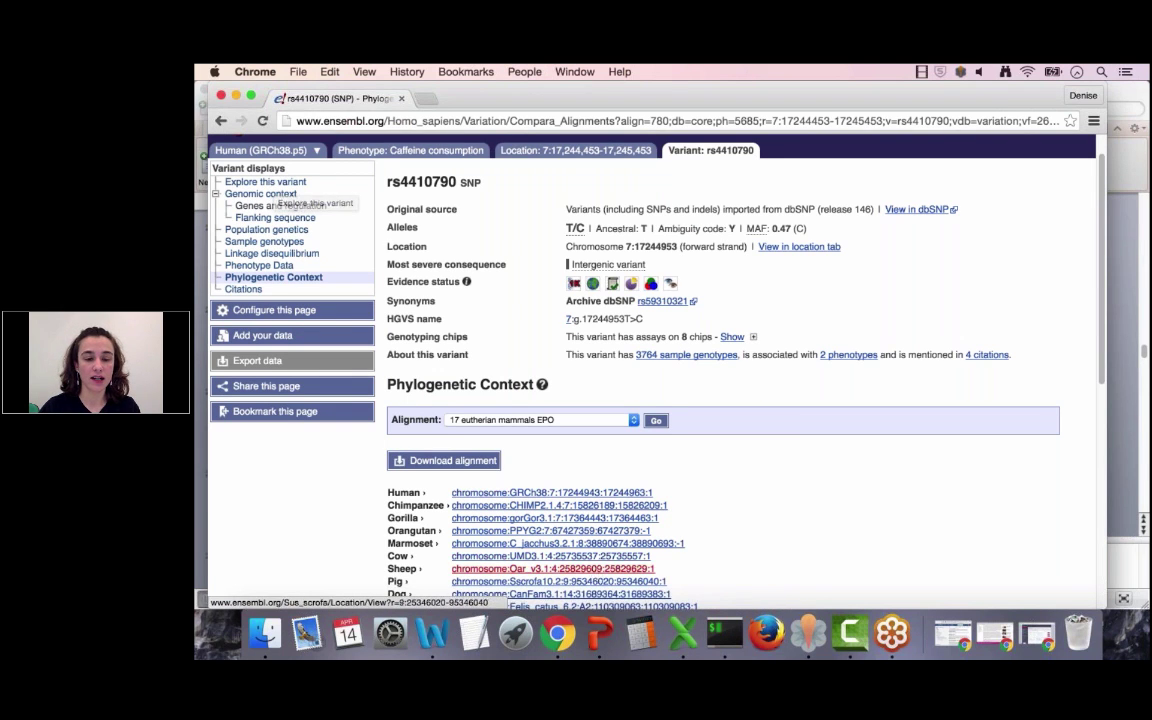
# Switch to PowerPoint to read the exercise question on the most frequent allele in Great Britain, and return to the variant page in Chrome
pyautogui.click(600, 634)
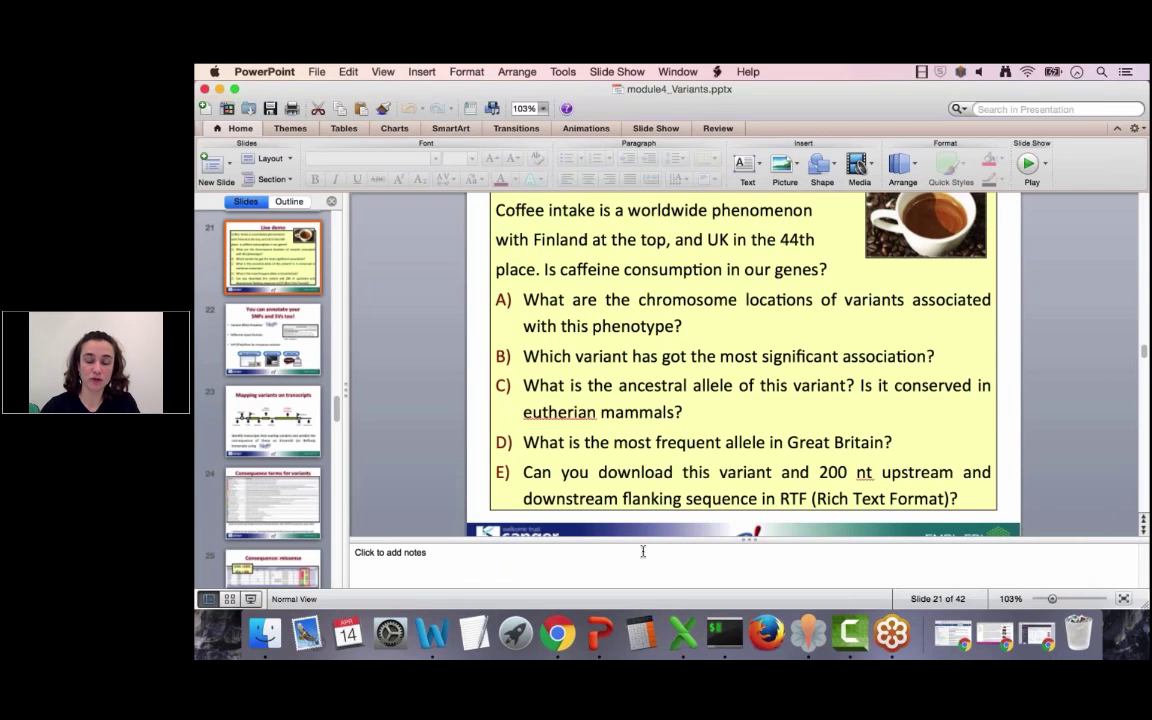
pyautogui.click(551, 636)
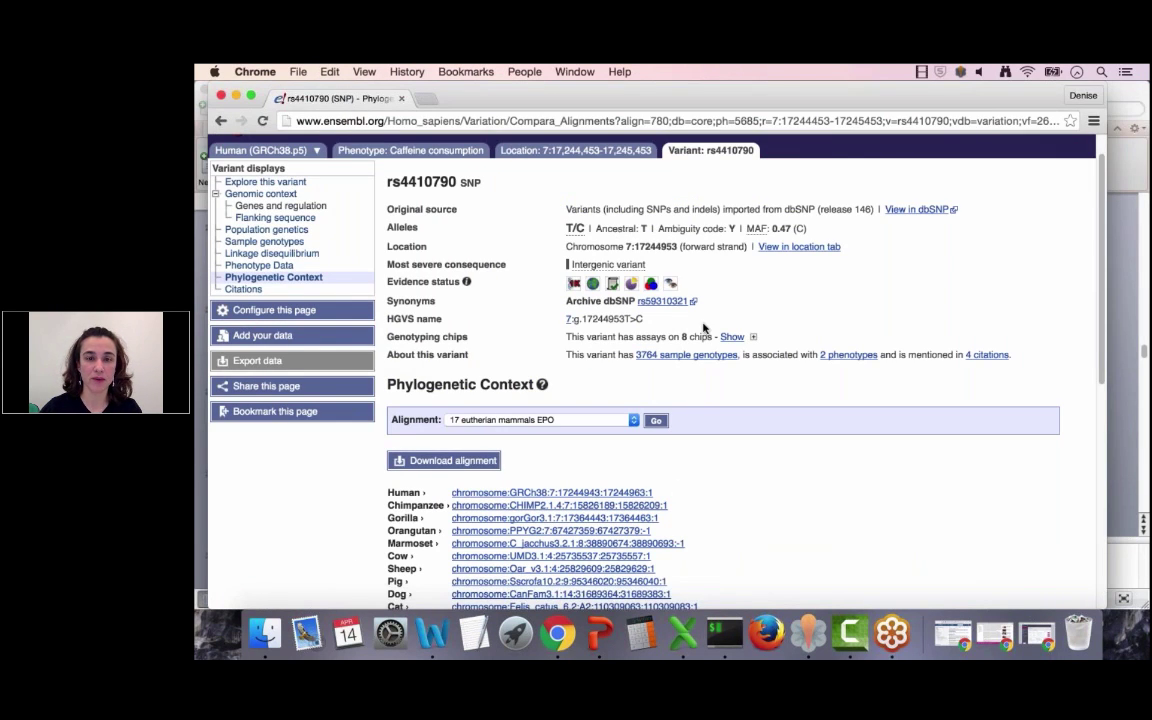
pyautogui.scroll(1, 703, 327)
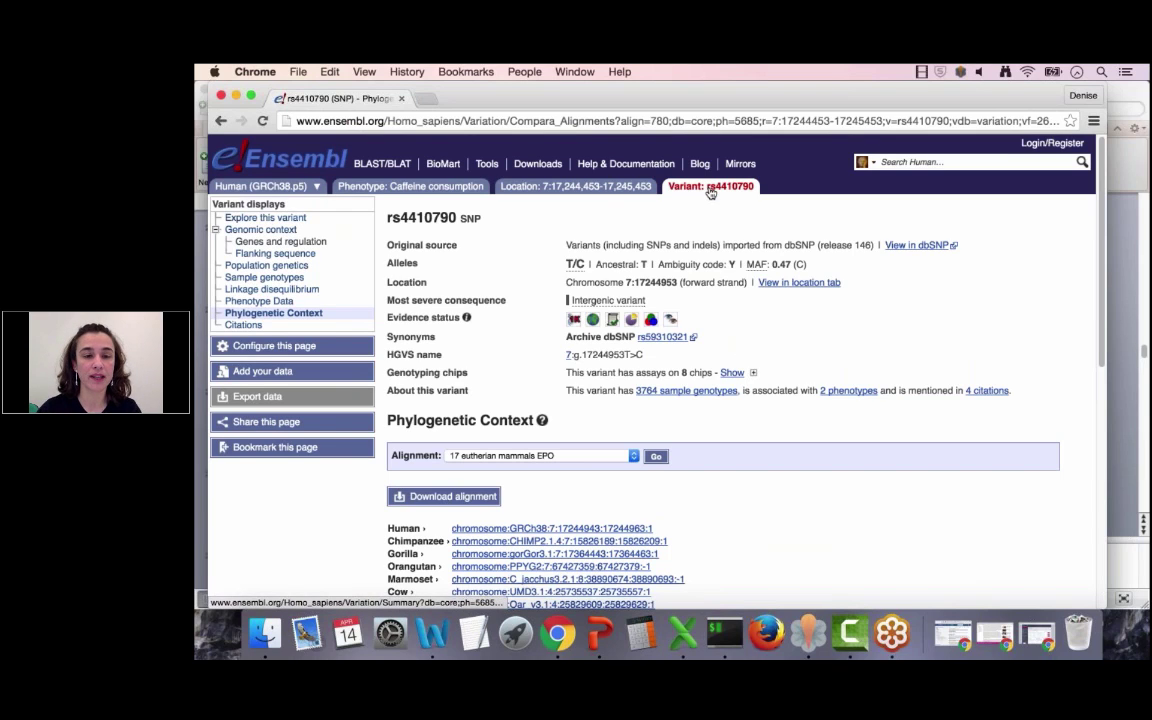
# Open the variant's Population genetics page and examine the 1000 Genomes Project Phase 3 allele frequencies by population
pyautogui.click(266, 265)
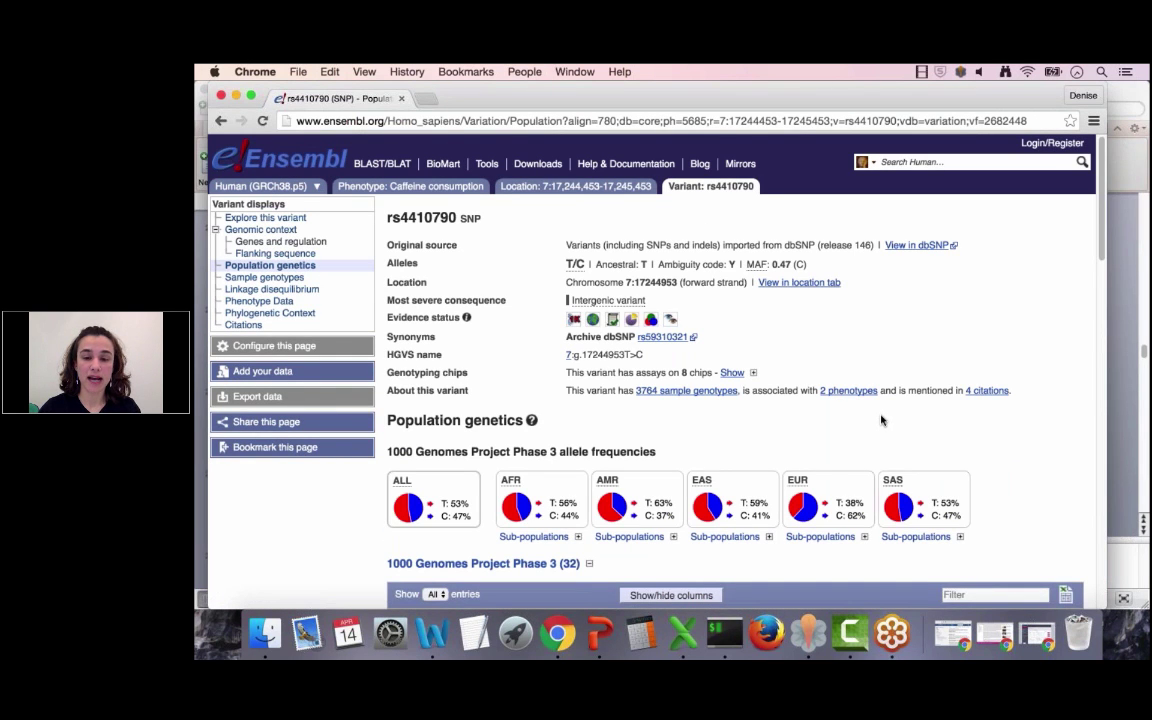
pyautogui.scroll(-2, 881, 420)
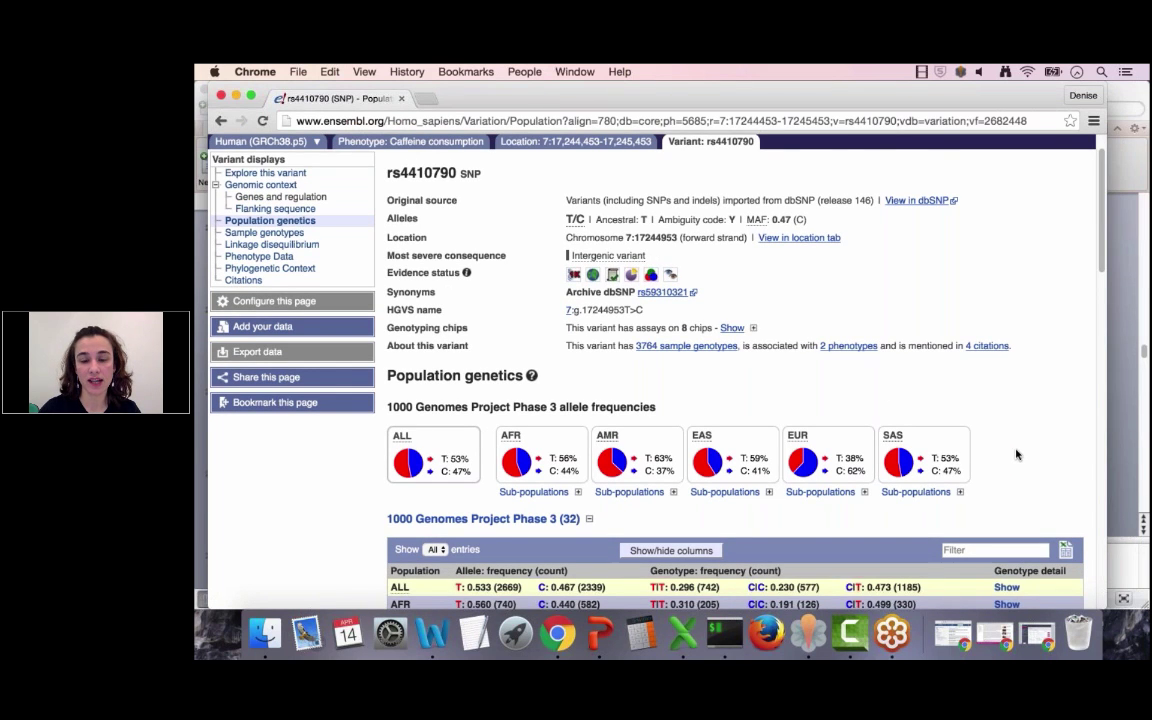
pyautogui.scroll(-1, 1017, 455)
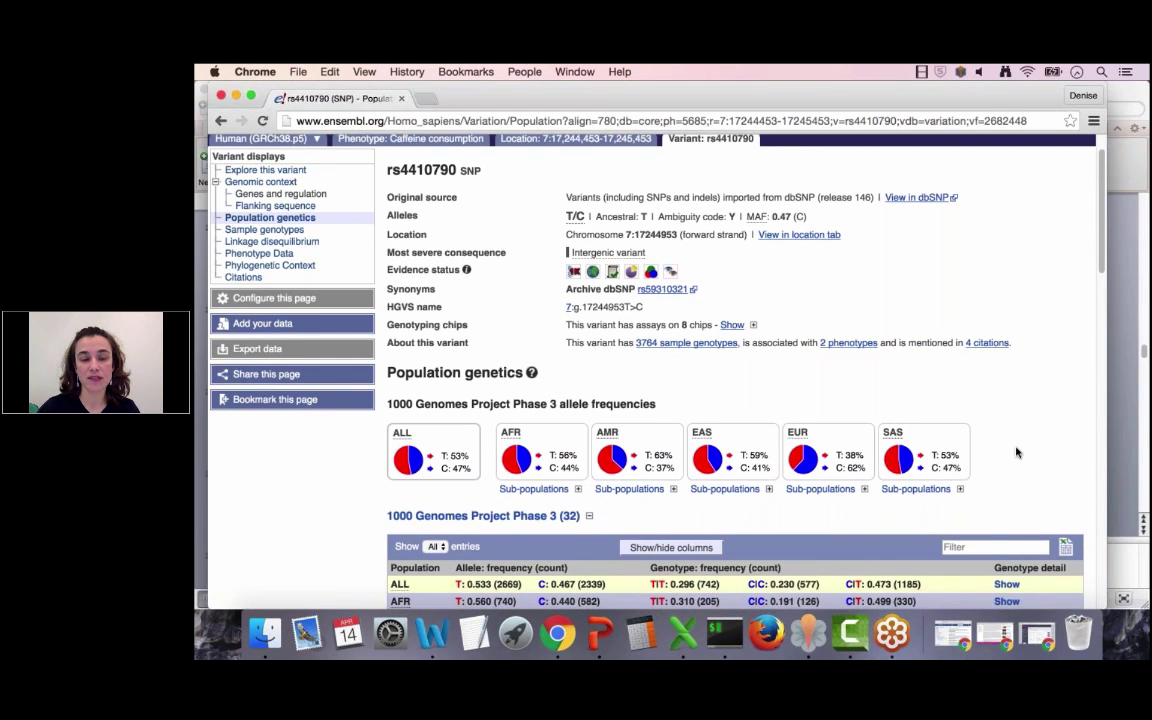
pyautogui.scroll(-2, 1017, 453)
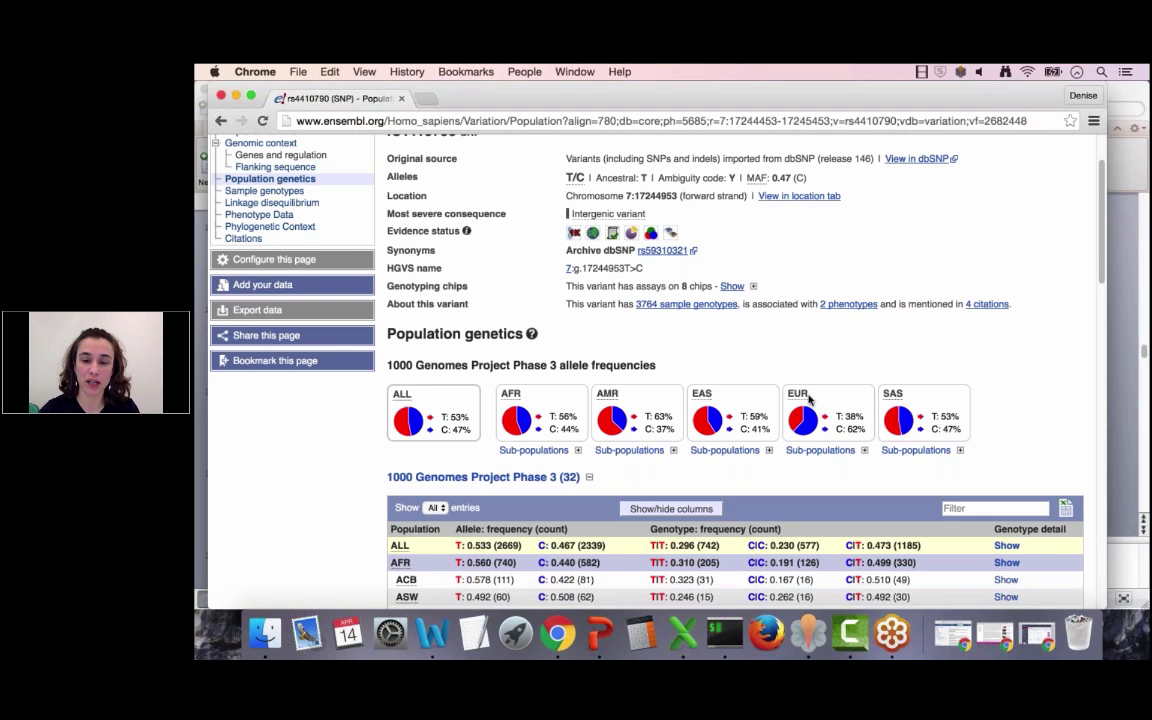
pyautogui.scroll(-1, 840, 430)
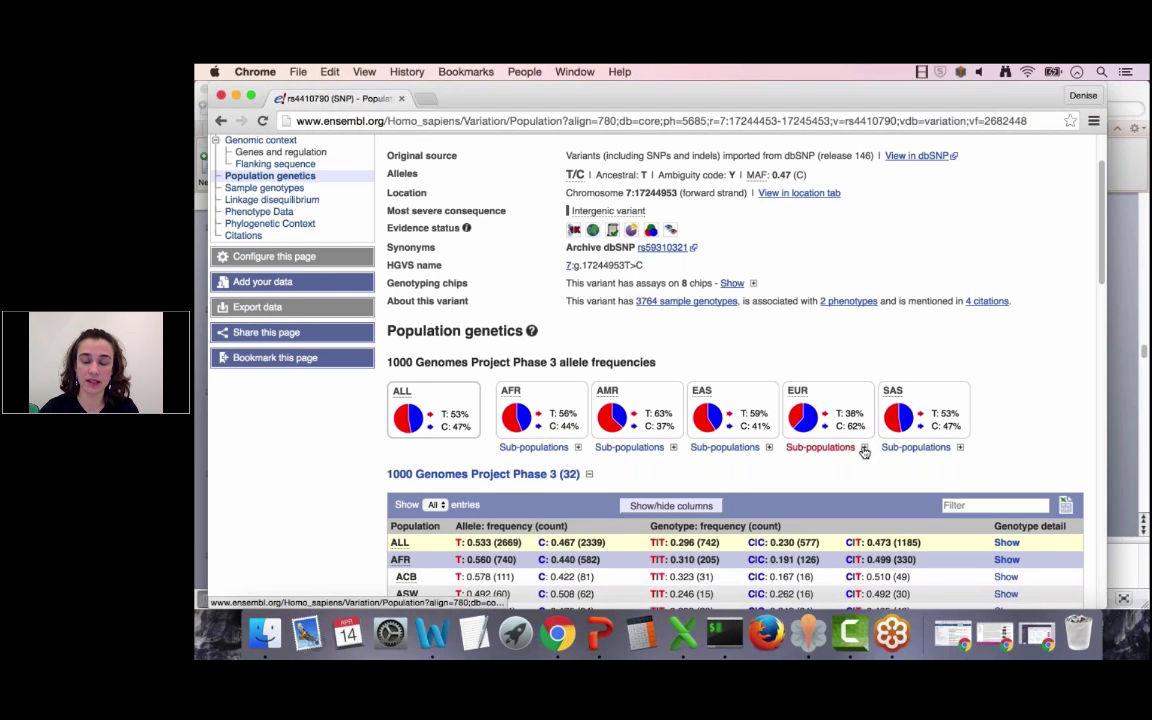
# Expand the EUR sub-populations and examine the allele frequencies for the British population (GBR)
pyautogui.click(865, 450)
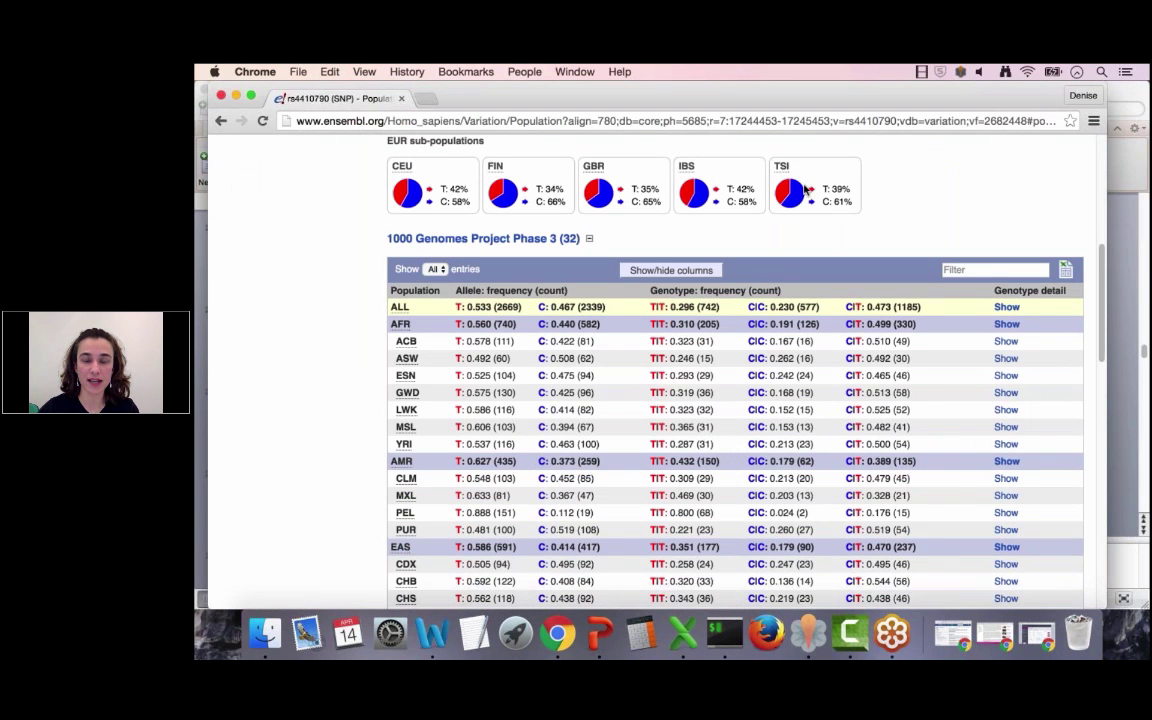
pyautogui.scroll(3, 810, 192)
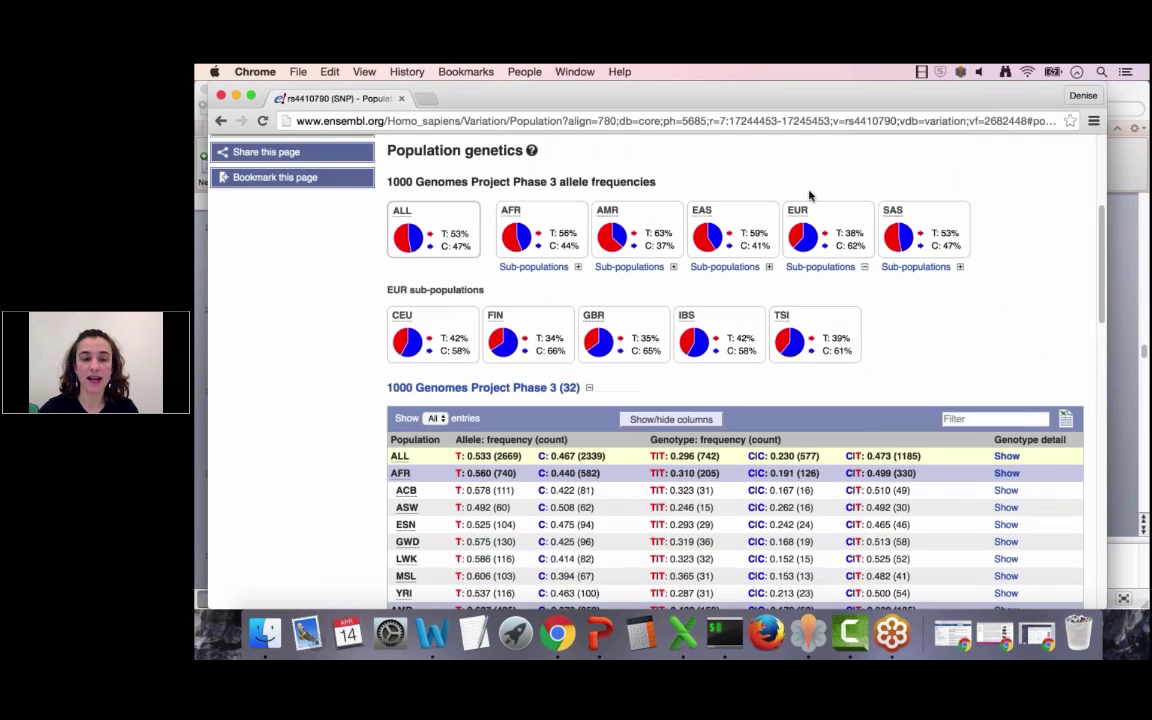
pyautogui.scroll(1, 810, 195)
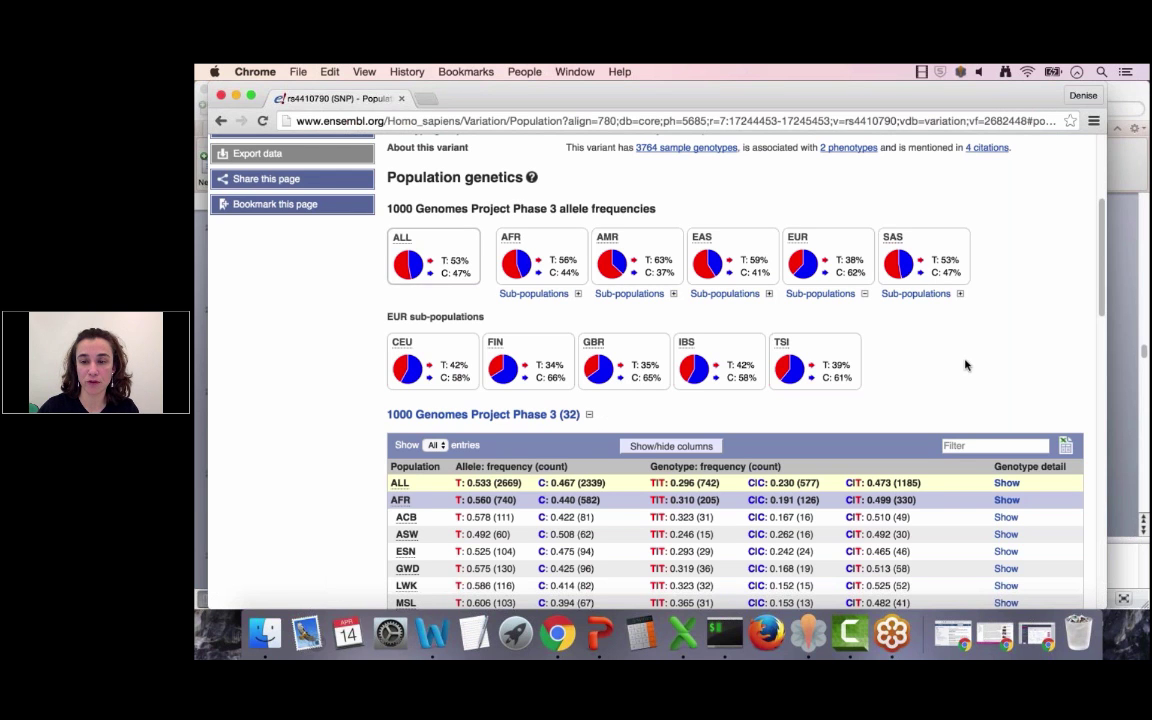
pyautogui.scroll(-1, 965, 365)
# Open the variant's Flanking sequence page and view the reference sequence surrounding rs4410790
pyautogui.scroll(3, 965, 365)
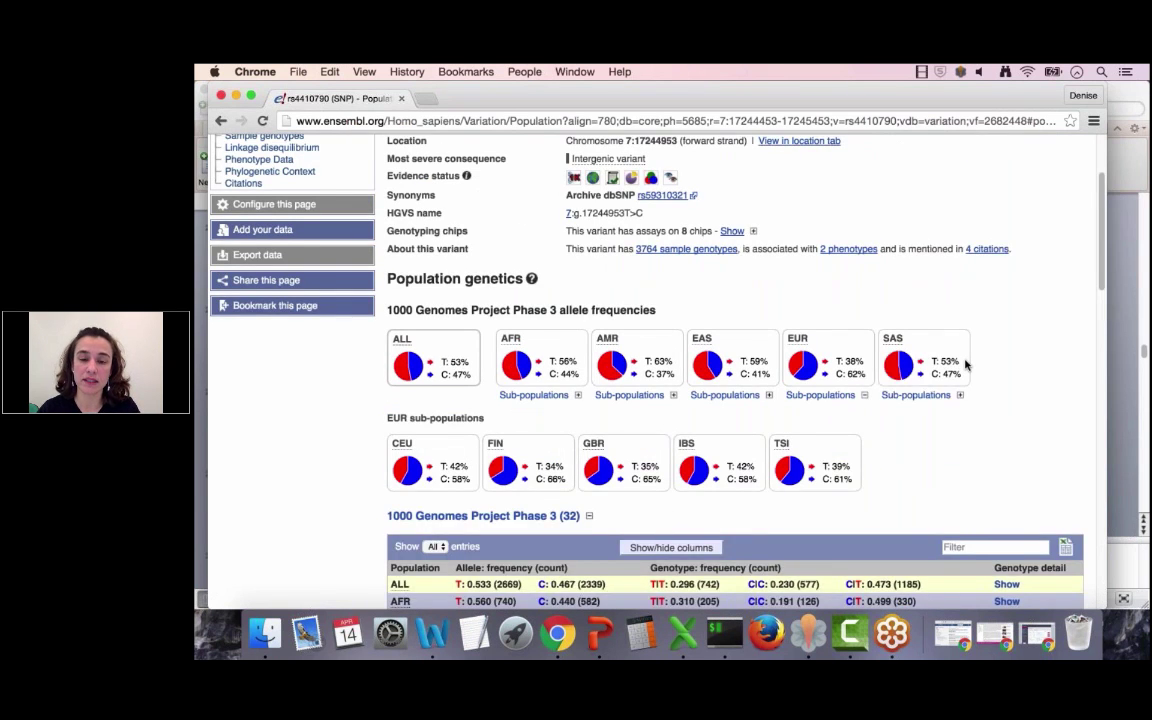
pyautogui.scroll(1, 965, 365)
pyautogui.scroll(2, 965, 365)
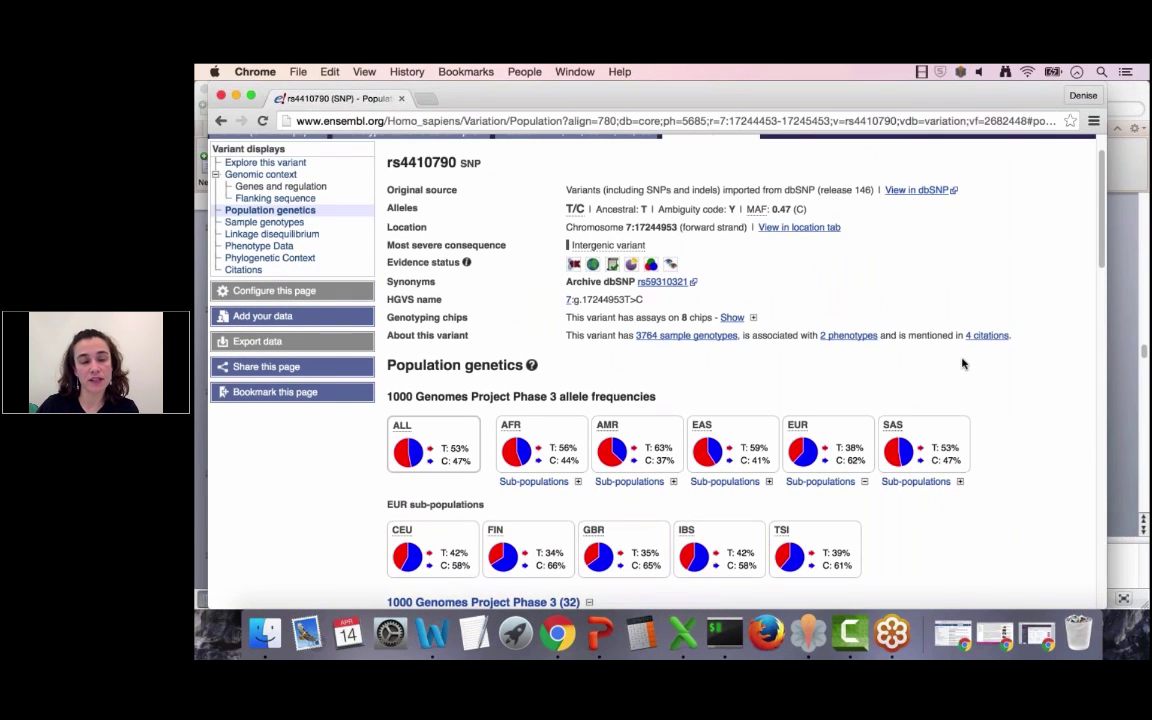
pyautogui.scroll(2, 963, 365)
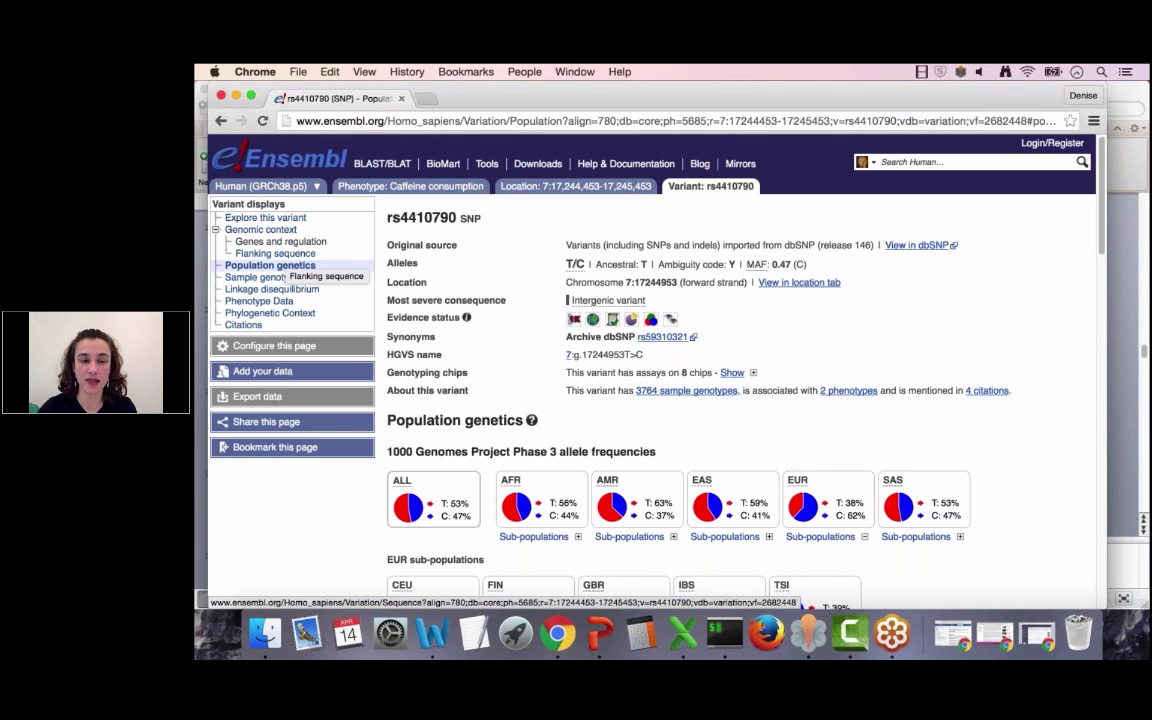
pyautogui.click(280, 253)
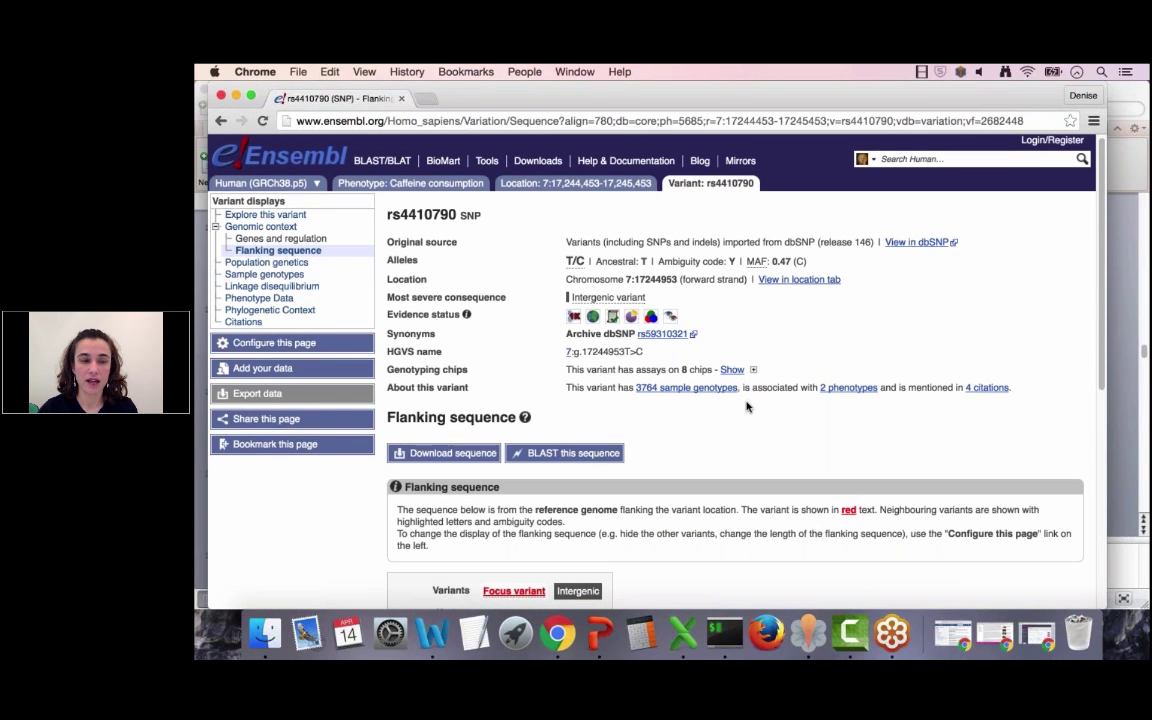
pyautogui.scroll(-3, 745, 324)
pyautogui.scroll(3, 750, 290)
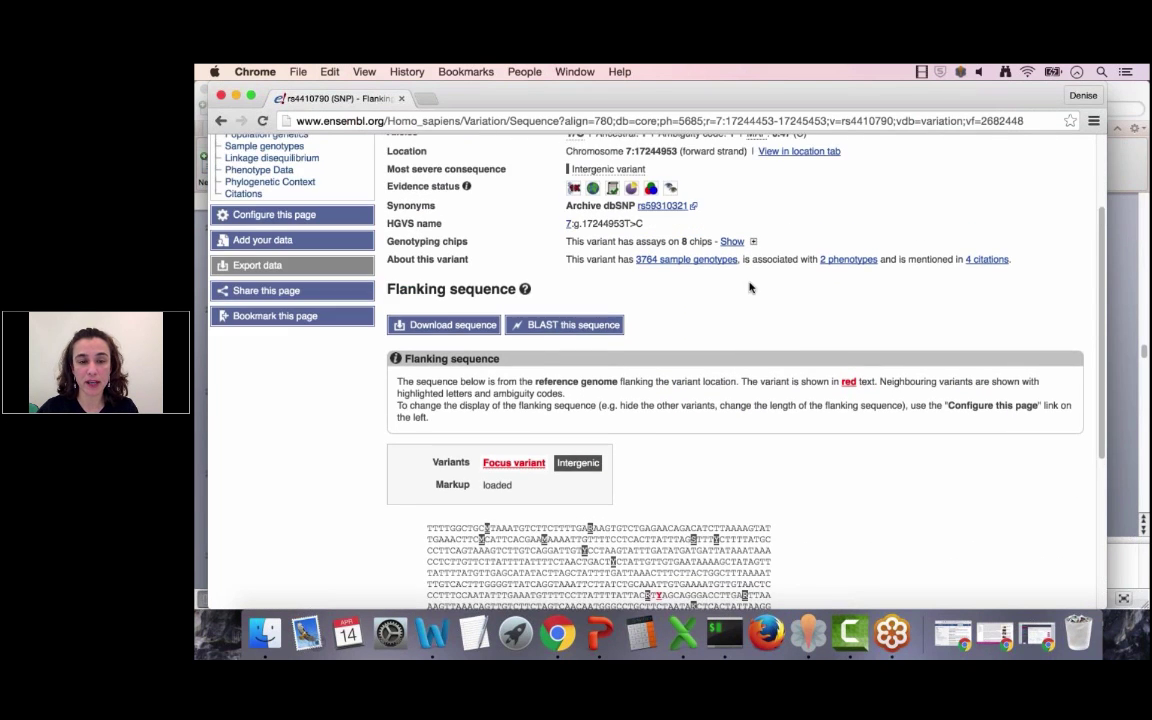
# Configure the flanking sequence display to 200bp with upstream and downstream sequences, and apply the settings
pyautogui.click(314, 352)
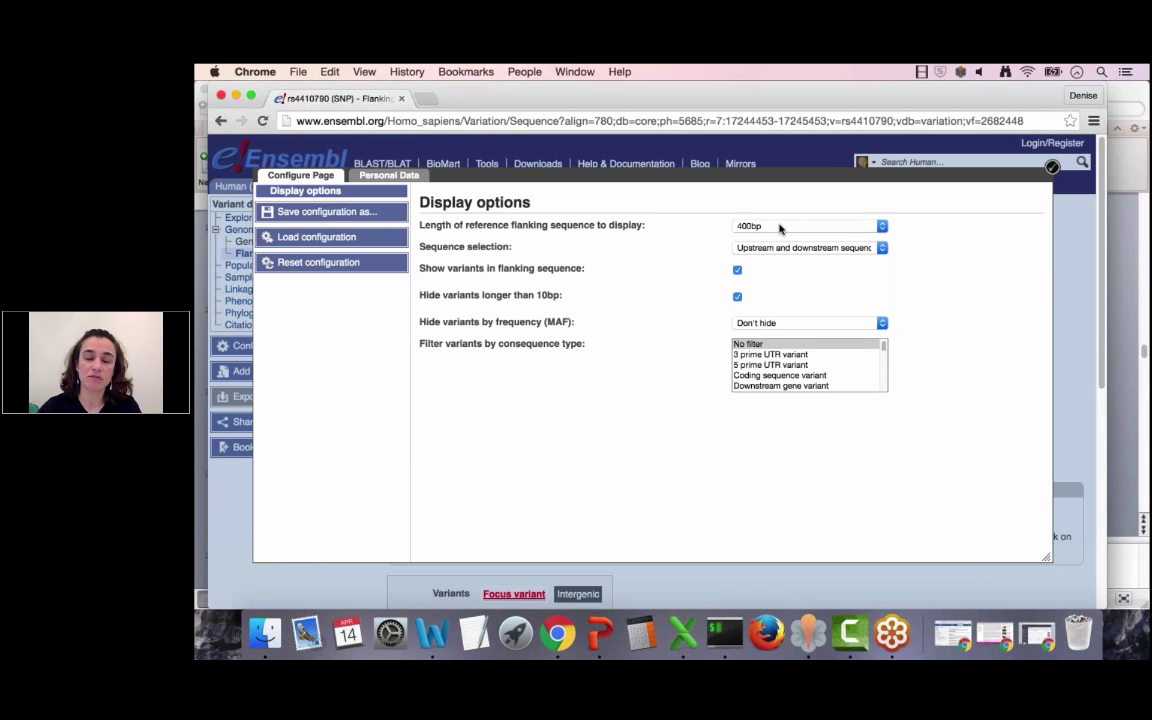
pyautogui.click(780, 228)
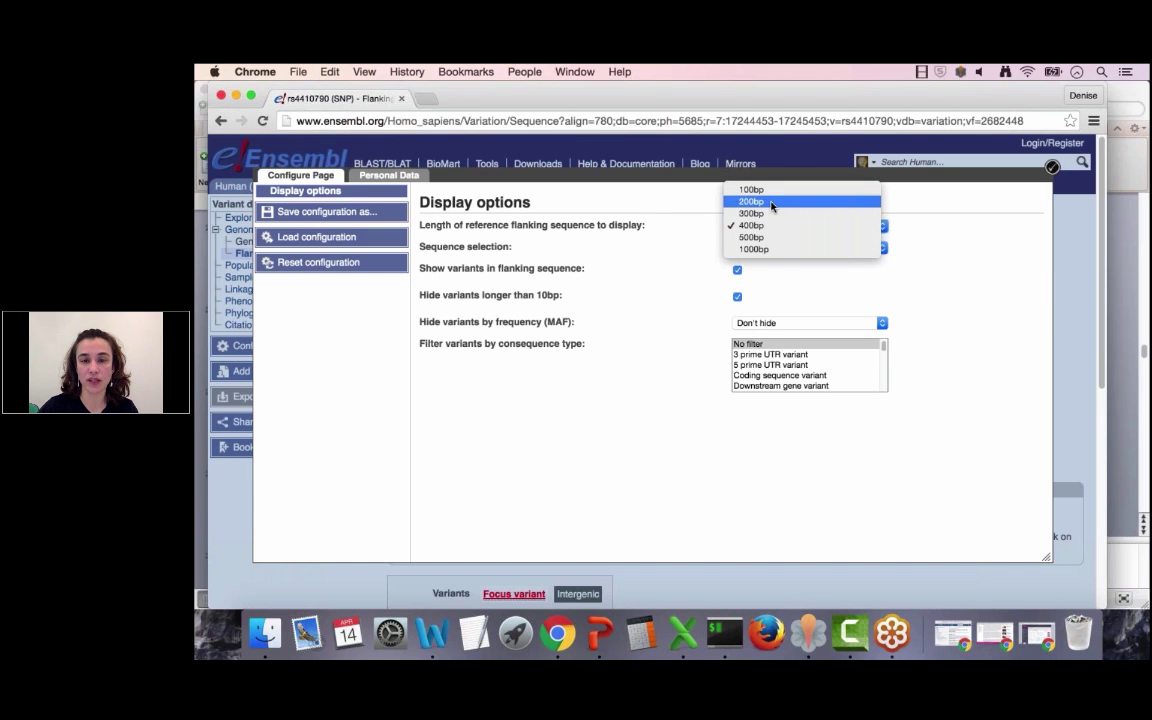
pyautogui.click(772, 204)
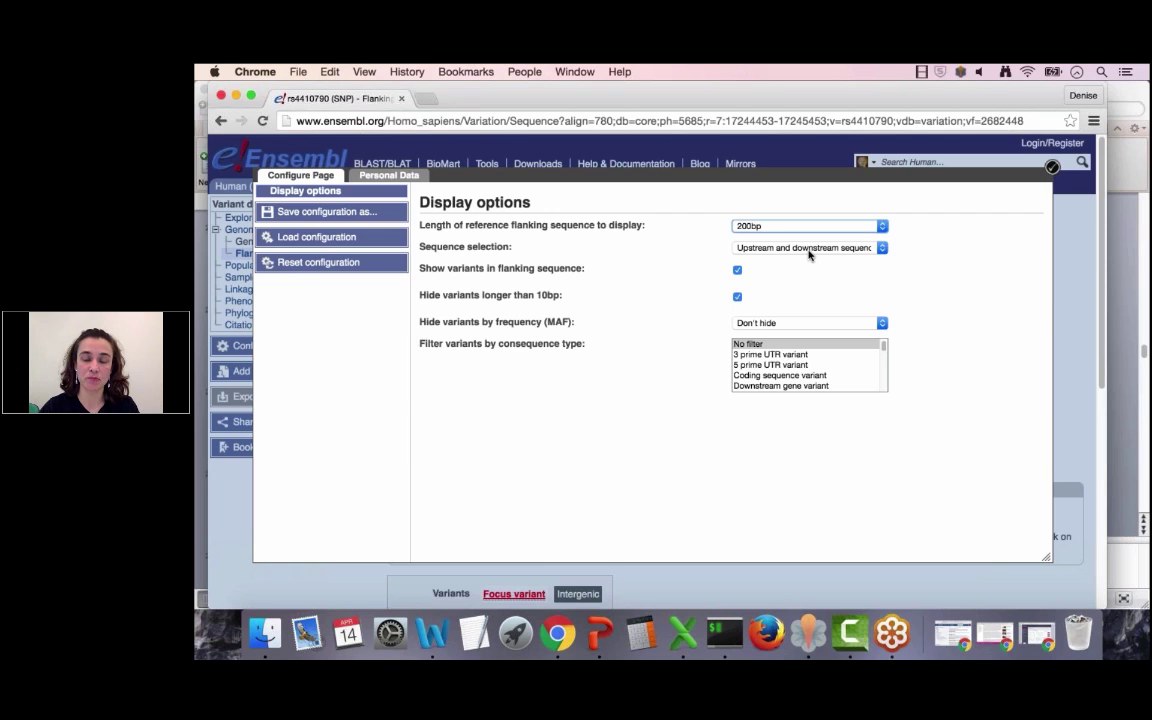
pyautogui.click(810, 255)
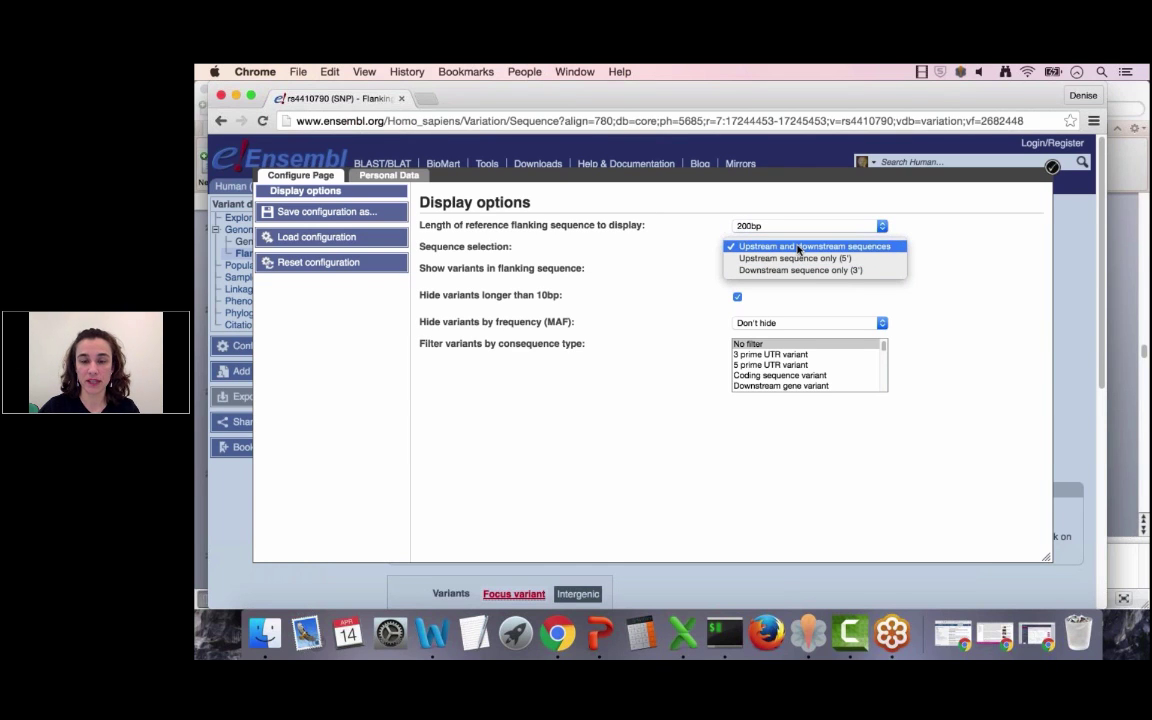
pyautogui.click(800, 248)
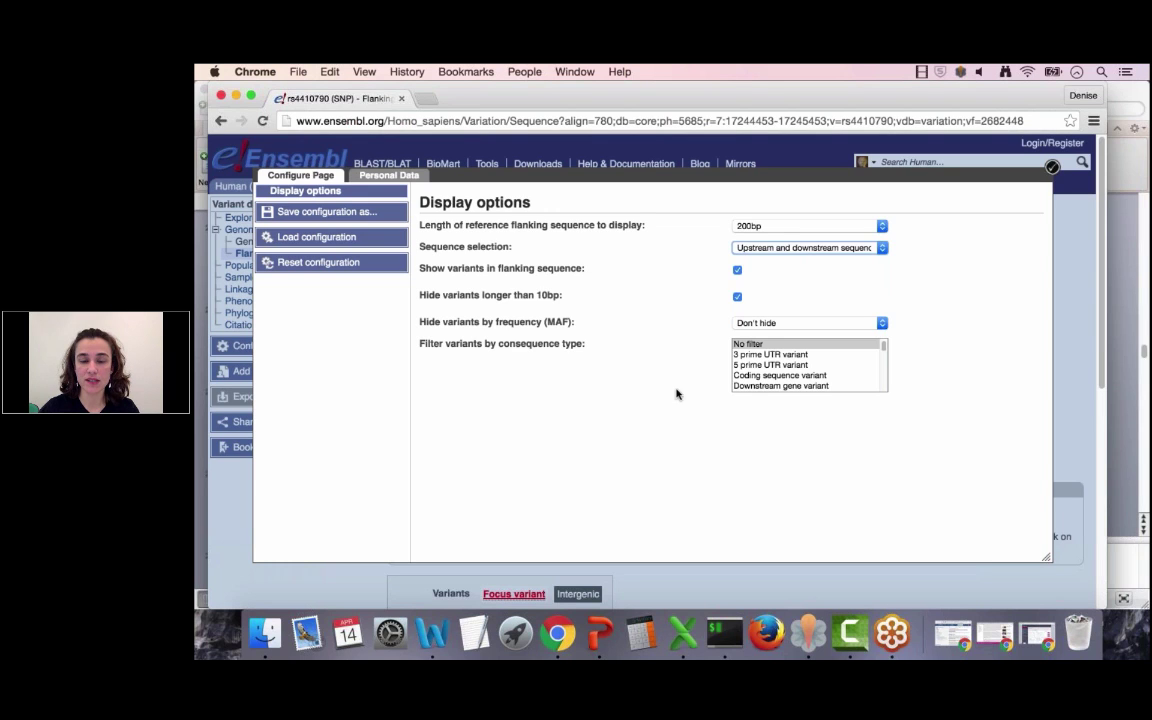
pyautogui.click(1052, 172)
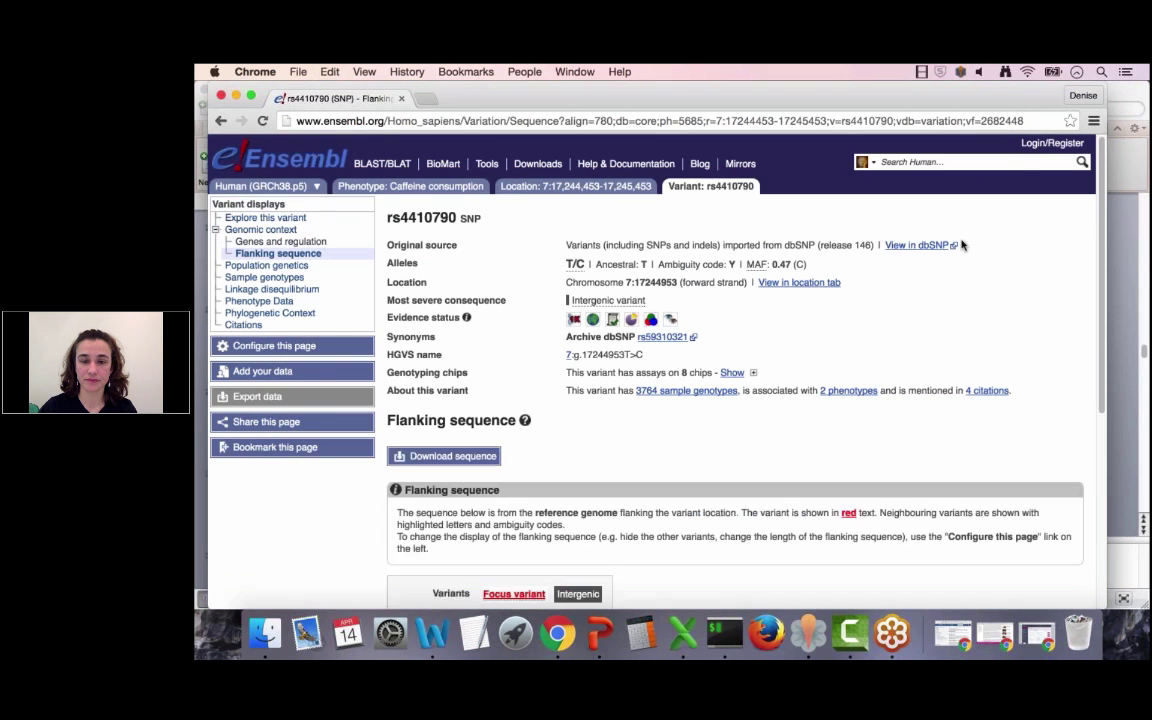
# Examine the reconfigured flanking sequence, highlighting the red focus variant base and clearing the selection
pyautogui.scroll(-5, 738, 463)
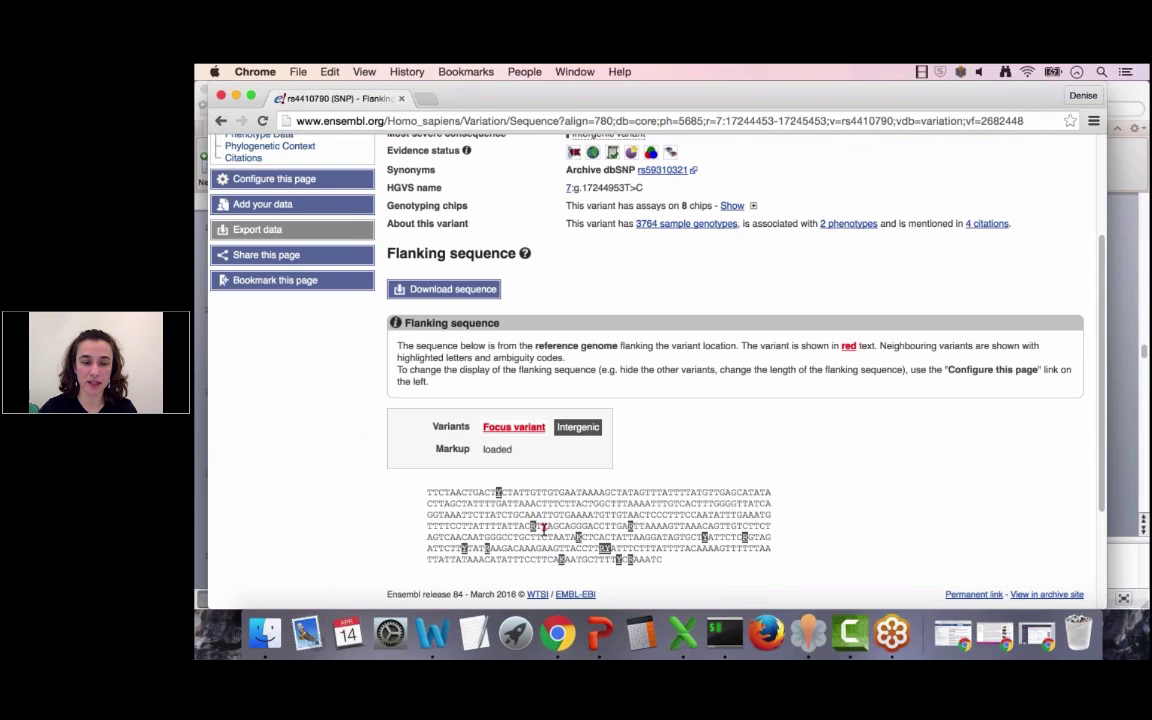
pyautogui.moveTo(541, 527); pyautogui.dragTo(689, 528)
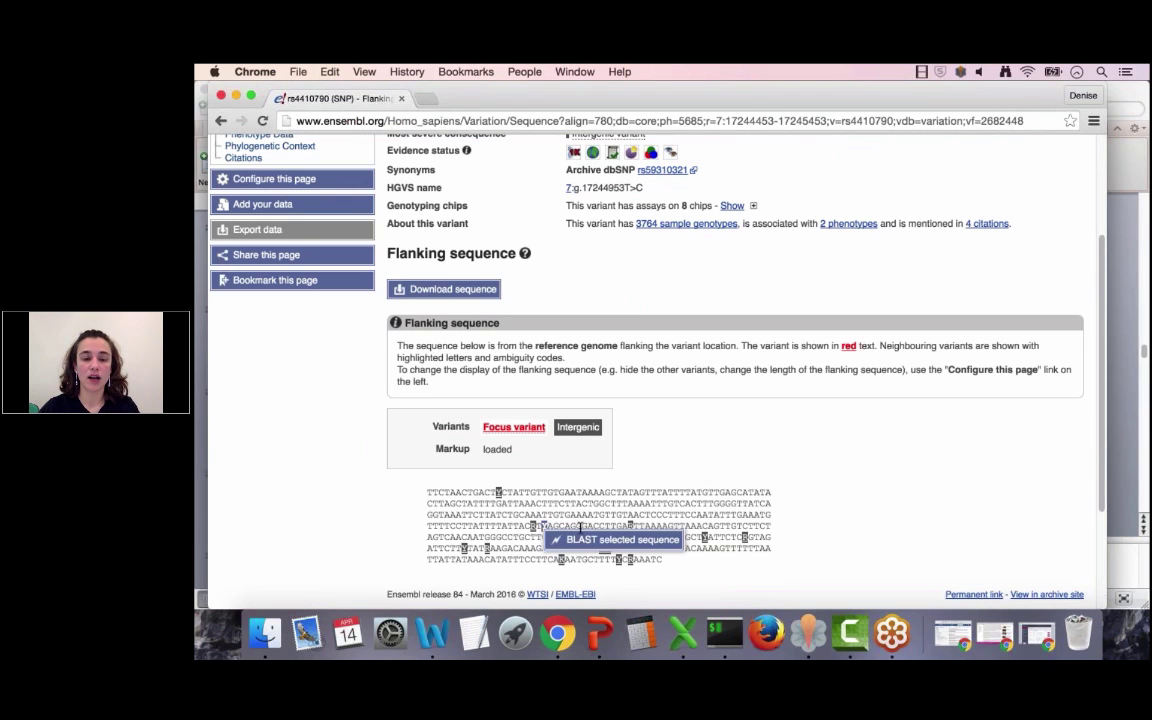
pyautogui.click(549, 530)
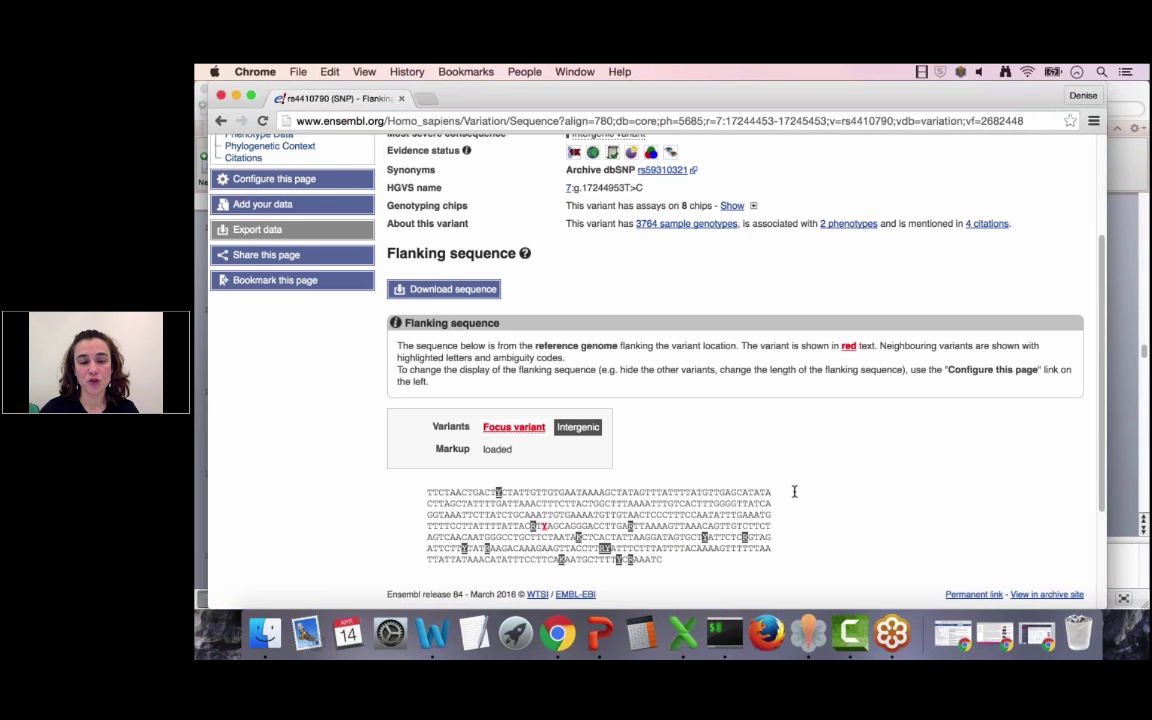
pyautogui.scroll(1, 794, 491)
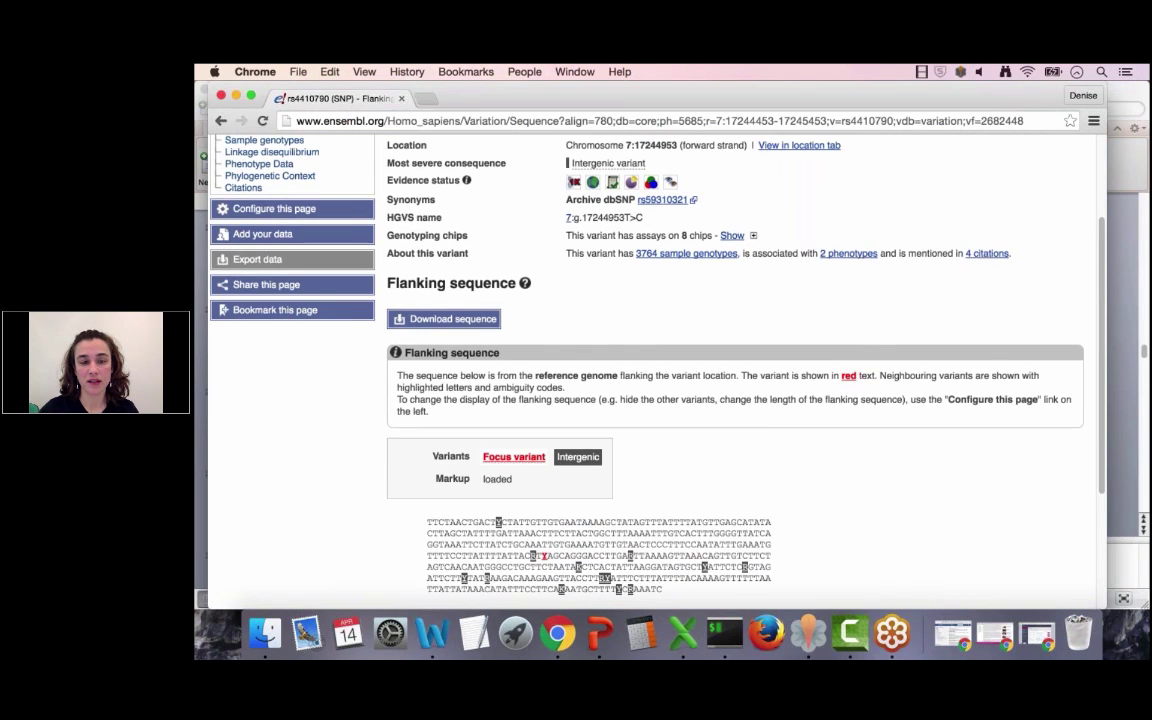
pyautogui.scroll(-3, 794, 488)
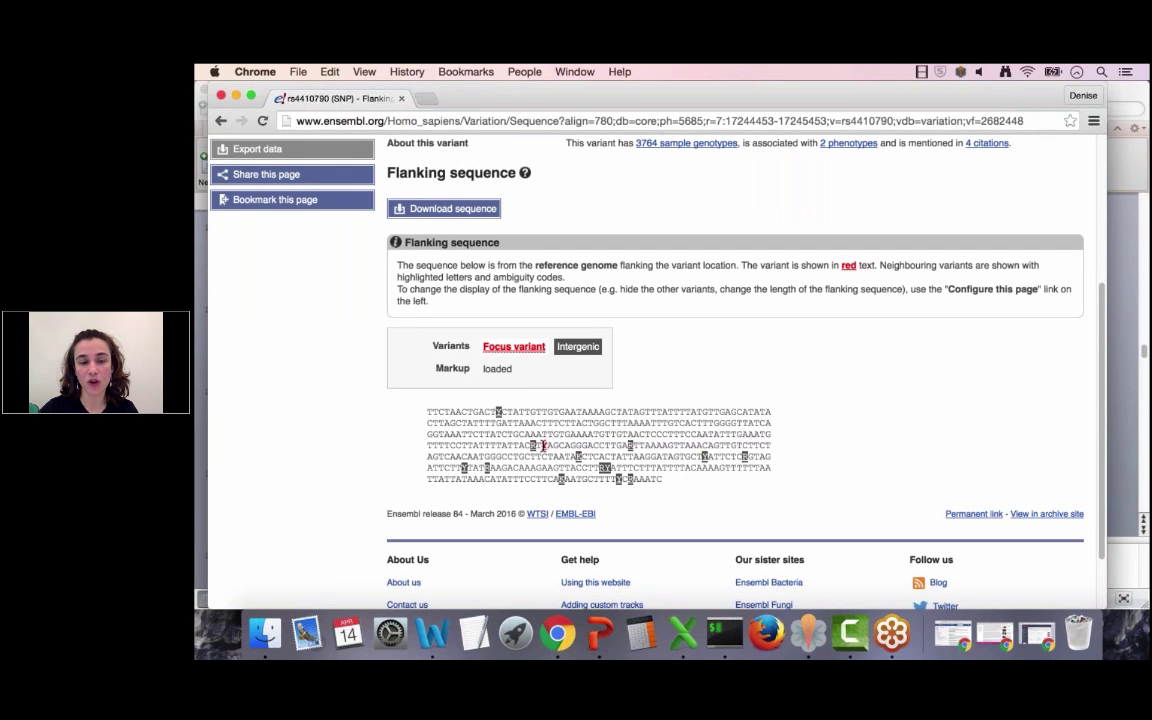
pyautogui.moveTo(543, 445); pyautogui.dragTo(690, 446)
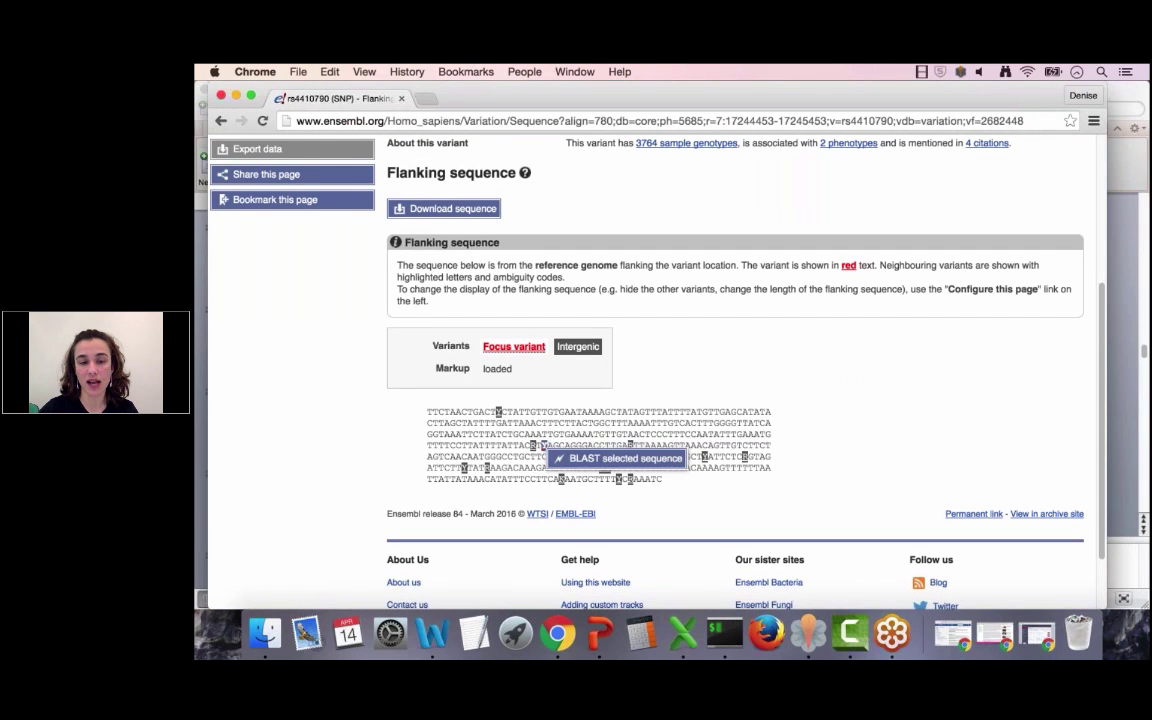
pyautogui.click(546, 447)
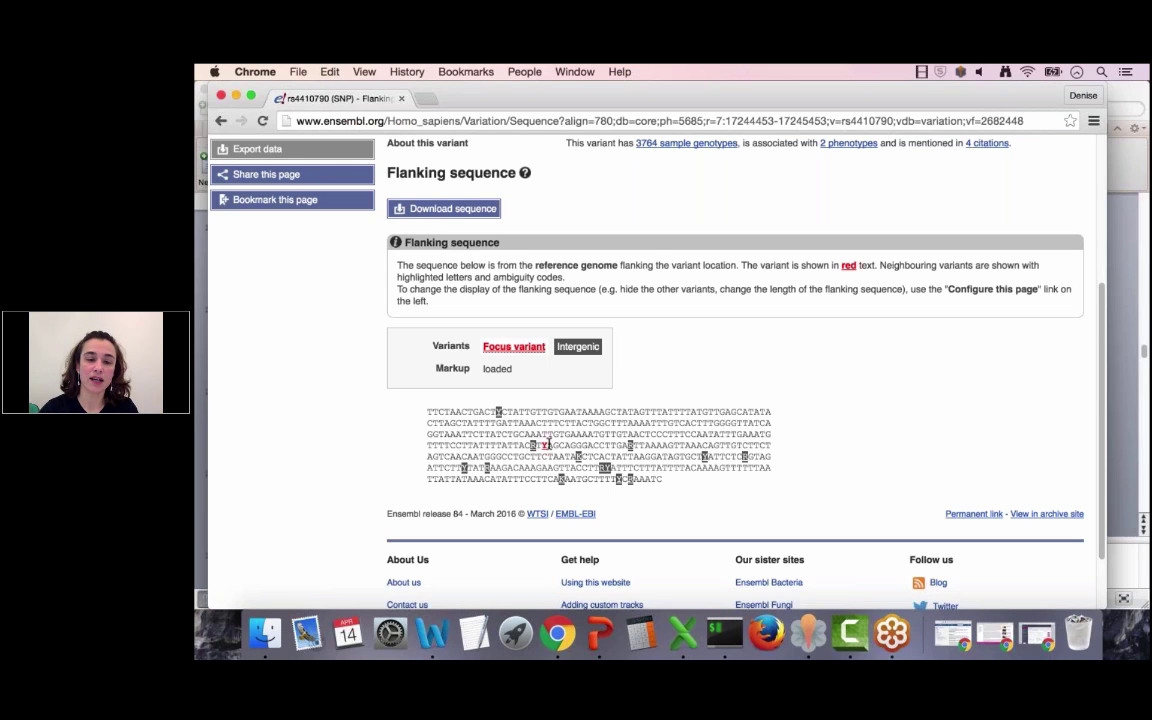
pyautogui.scroll(1, 600, 380)
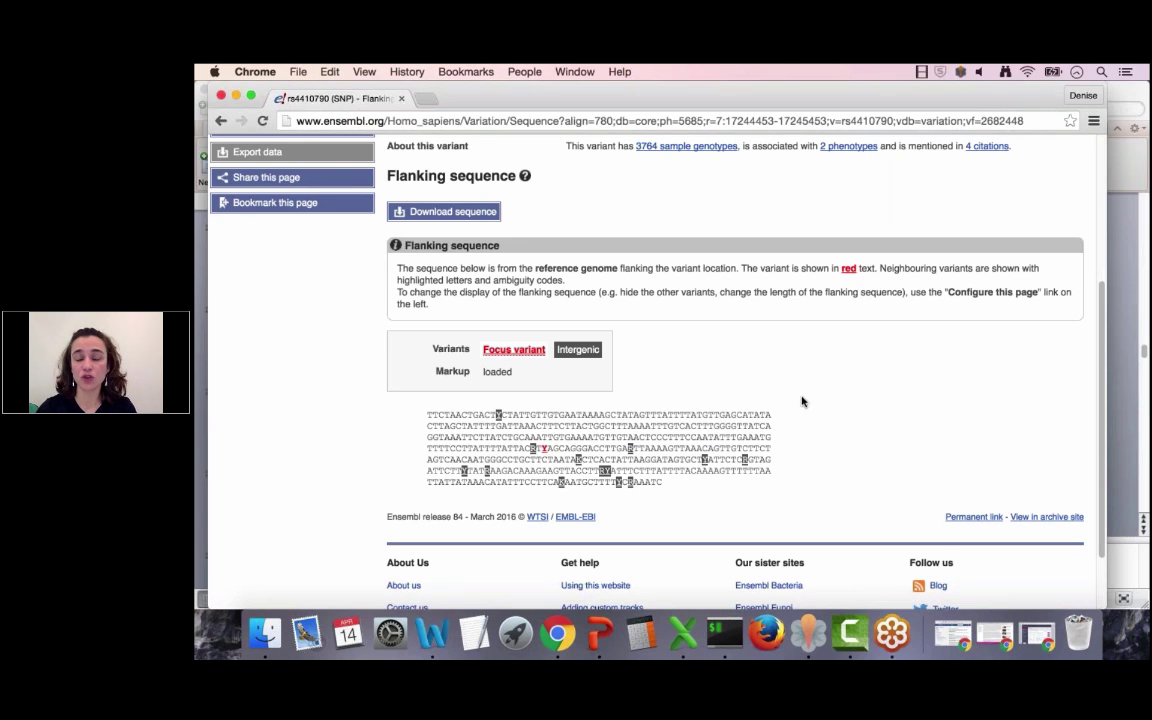
pyautogui.scroll(3, 806, 400)
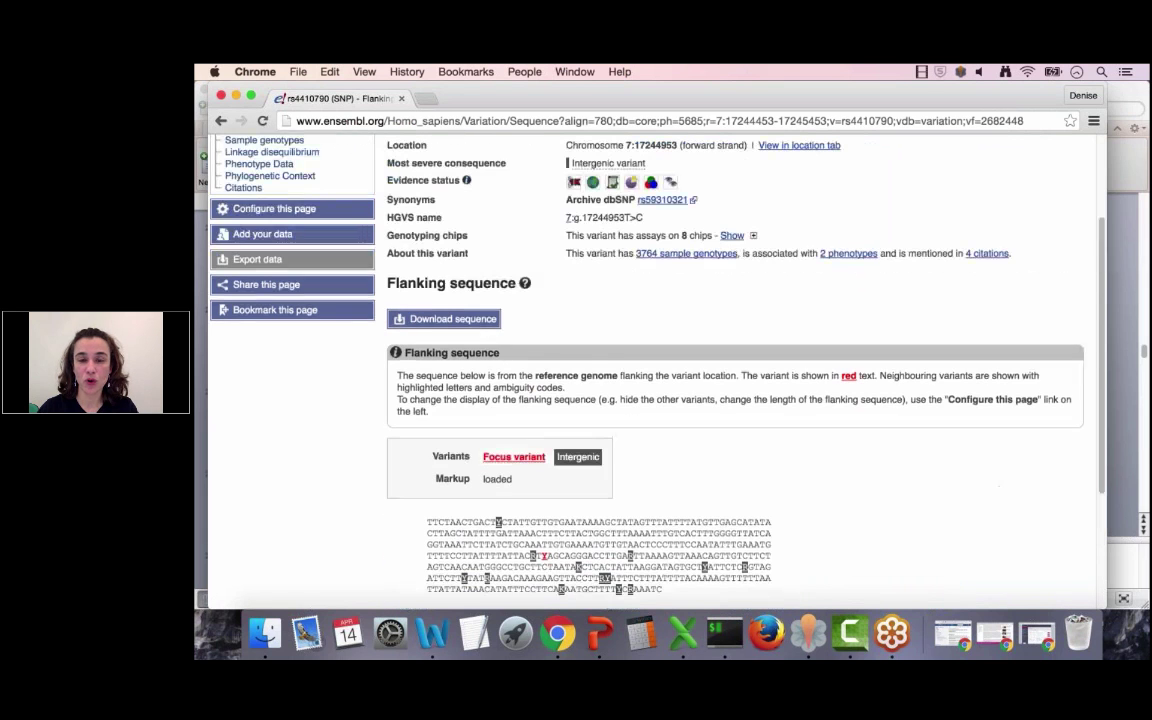
# Open the download settings for the flanking sequence and set the file format to RTF (Word-compatible)
pyautogui.scroll(3, 806, 396)
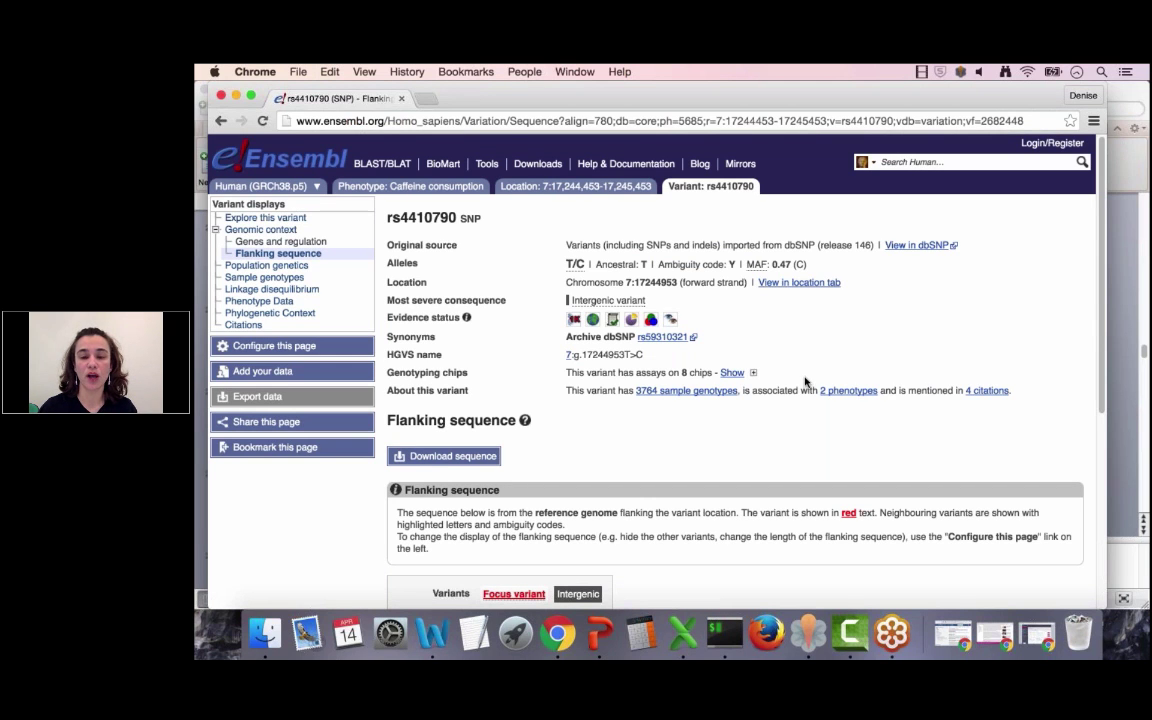
pyautogui.scroll(-1, 806, 380)
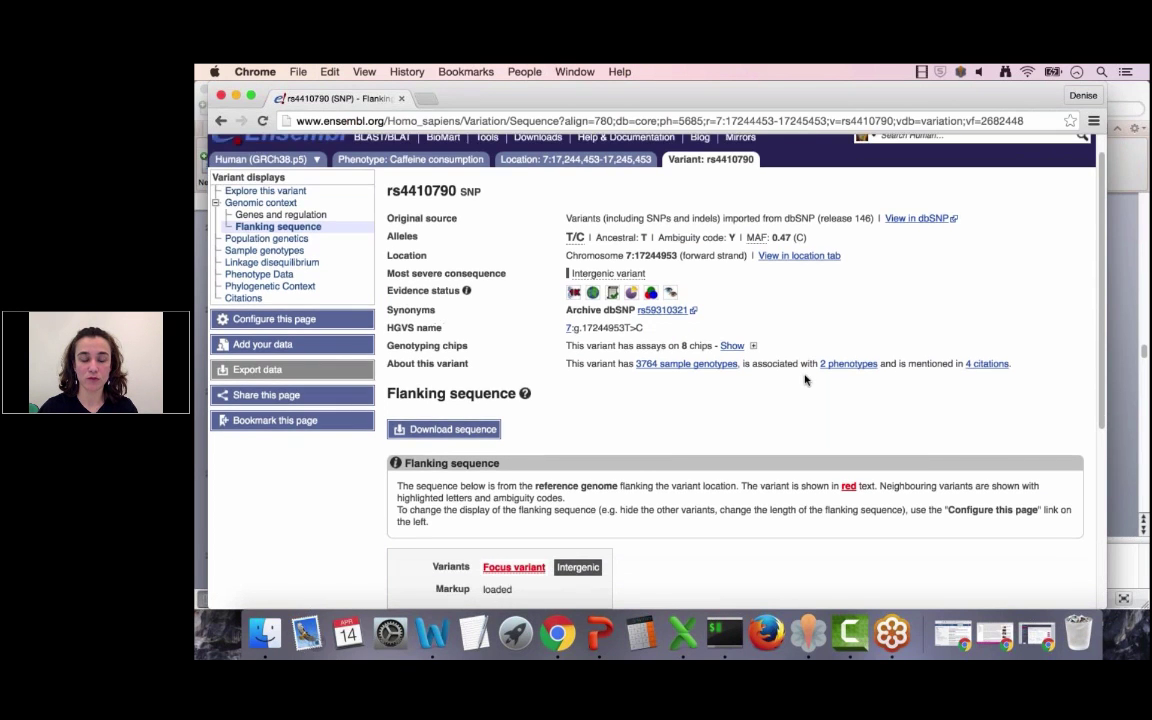
pyautogui.scroll(-3, 806, 378)
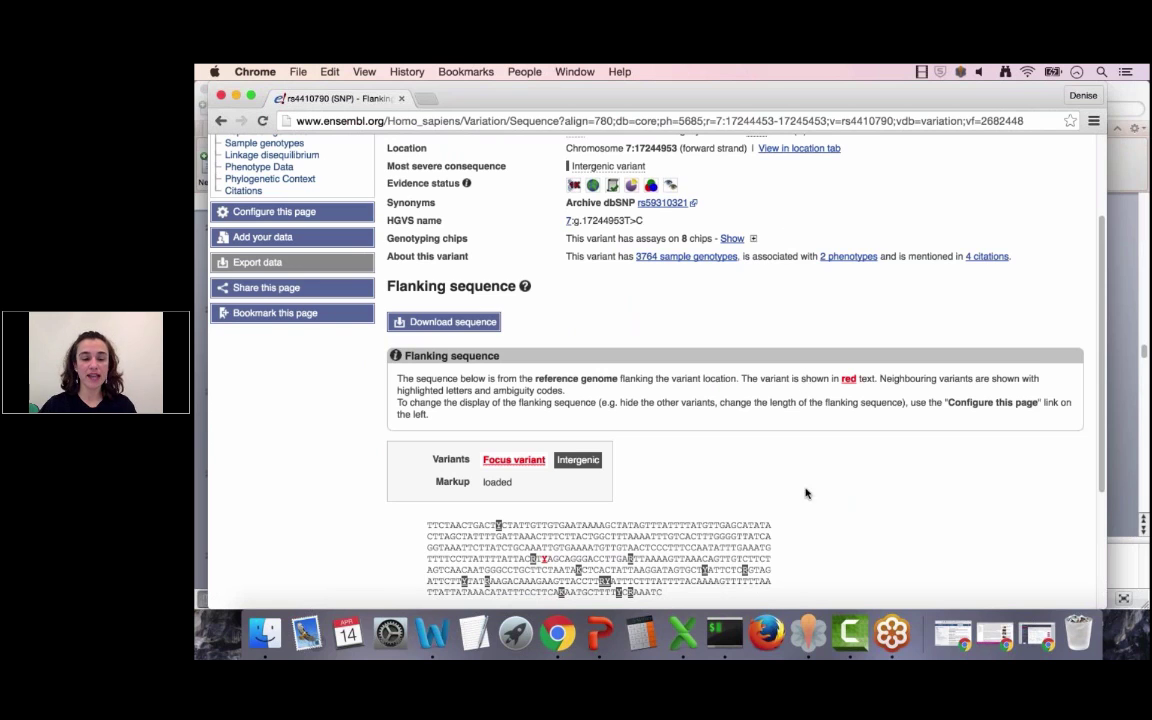
pyautogui.scroll(-1, 806, 481)
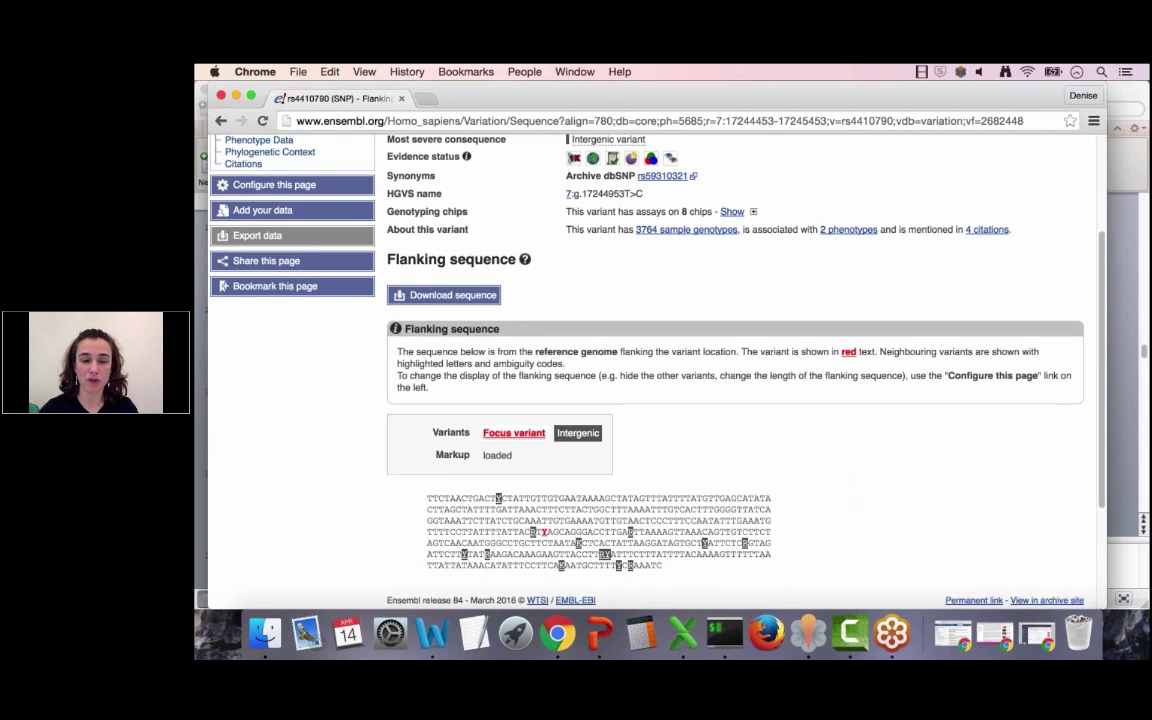
pyautogui.scroll(-3, 541, 456)
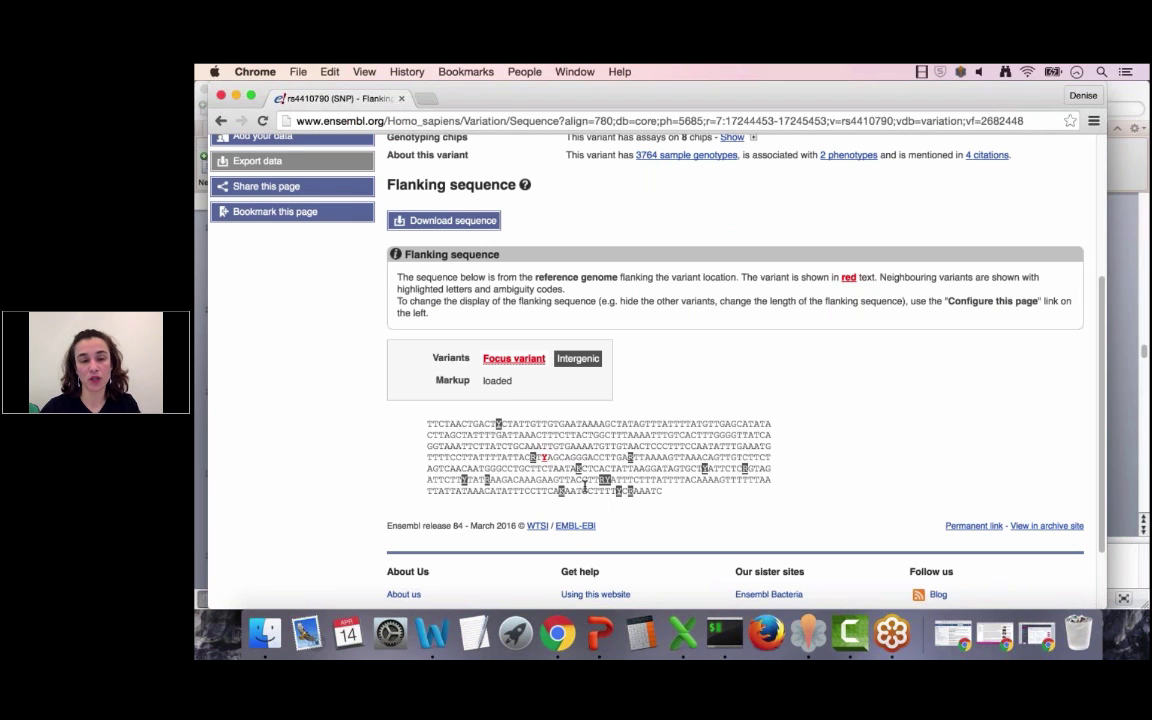
pyautogui.scroll(5, 729, 410)
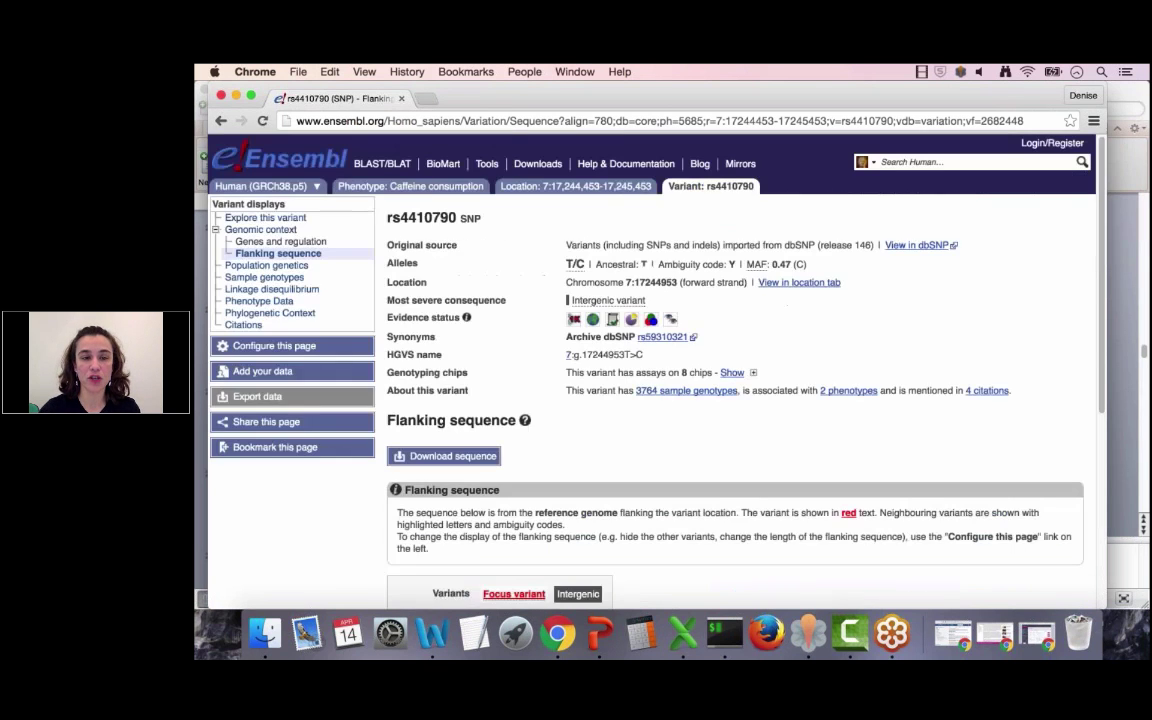
pyautogui.click(452, 456)
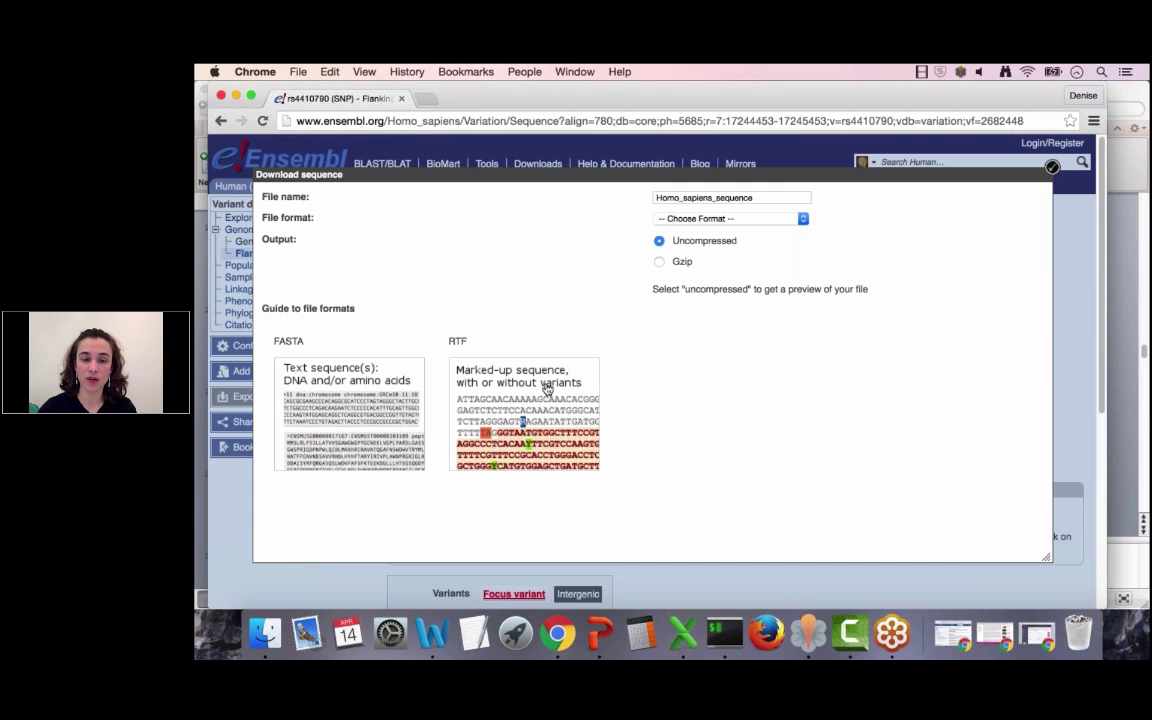
pyautogui.click(802, 222)
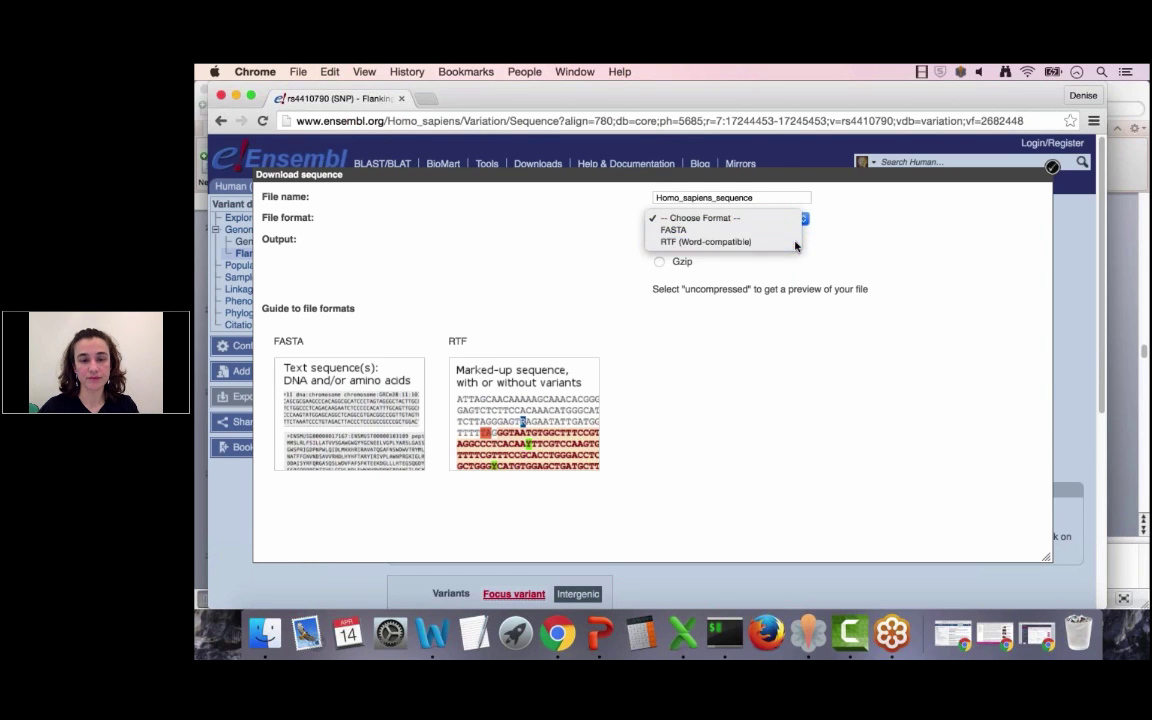
pyautogui.click(796, 242)
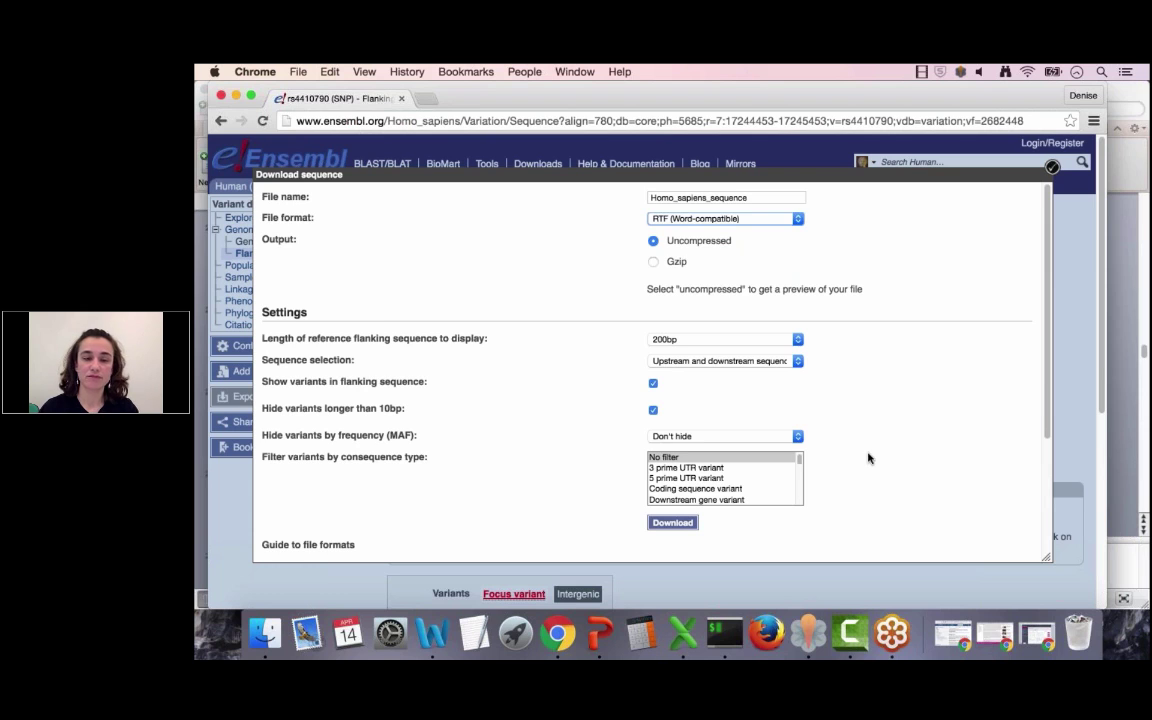
# Review the 200bp upstream and downstream sequence settings and download the uncompressed RTF file
pyautogui.scroll(-2, 866, 455)
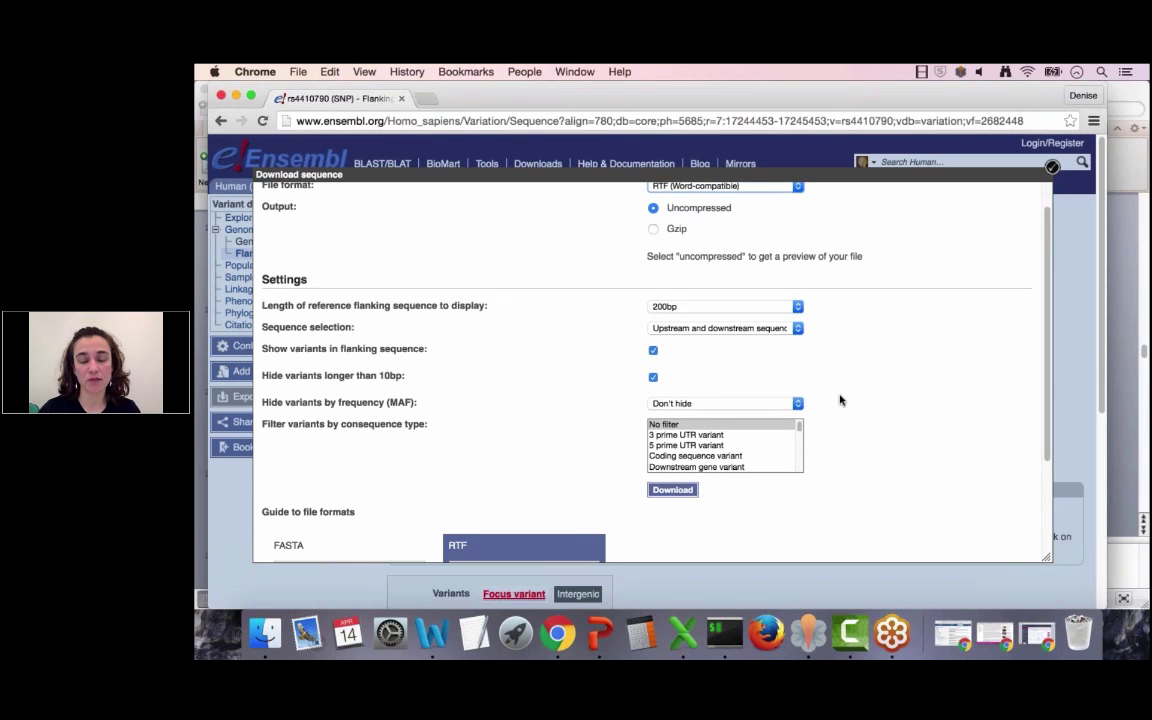
pyautogui.scroll(-1, 840, 400)
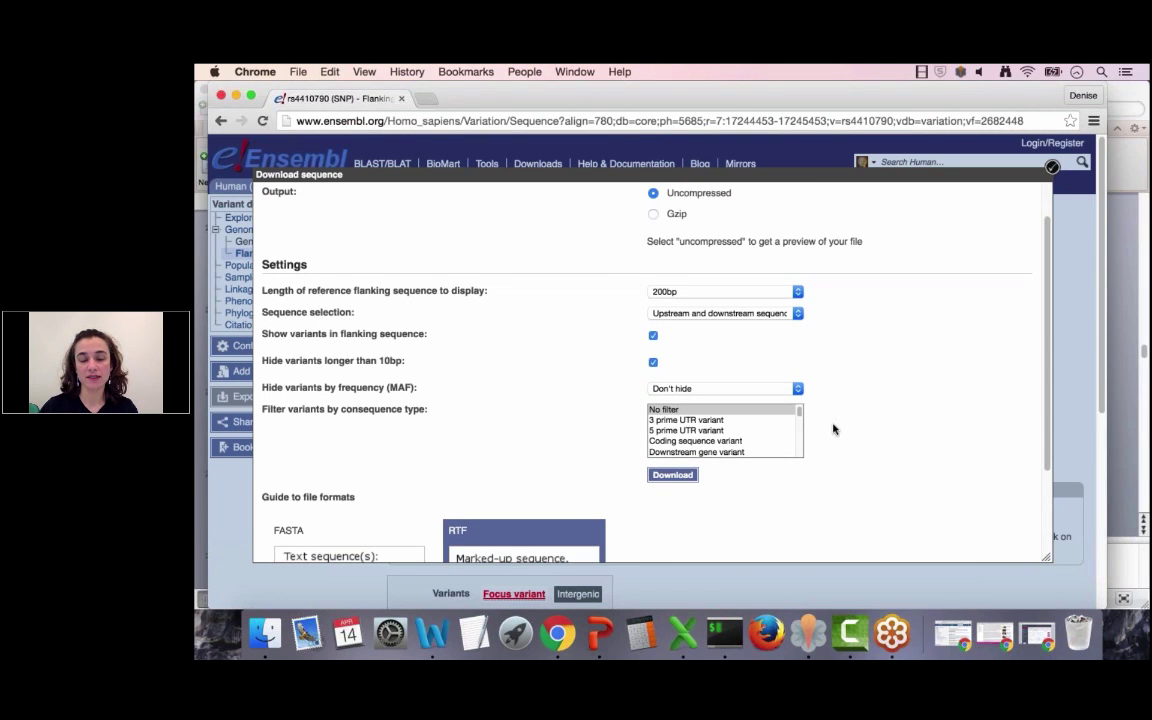
pyautogui.scroll(-3, 833, 429)
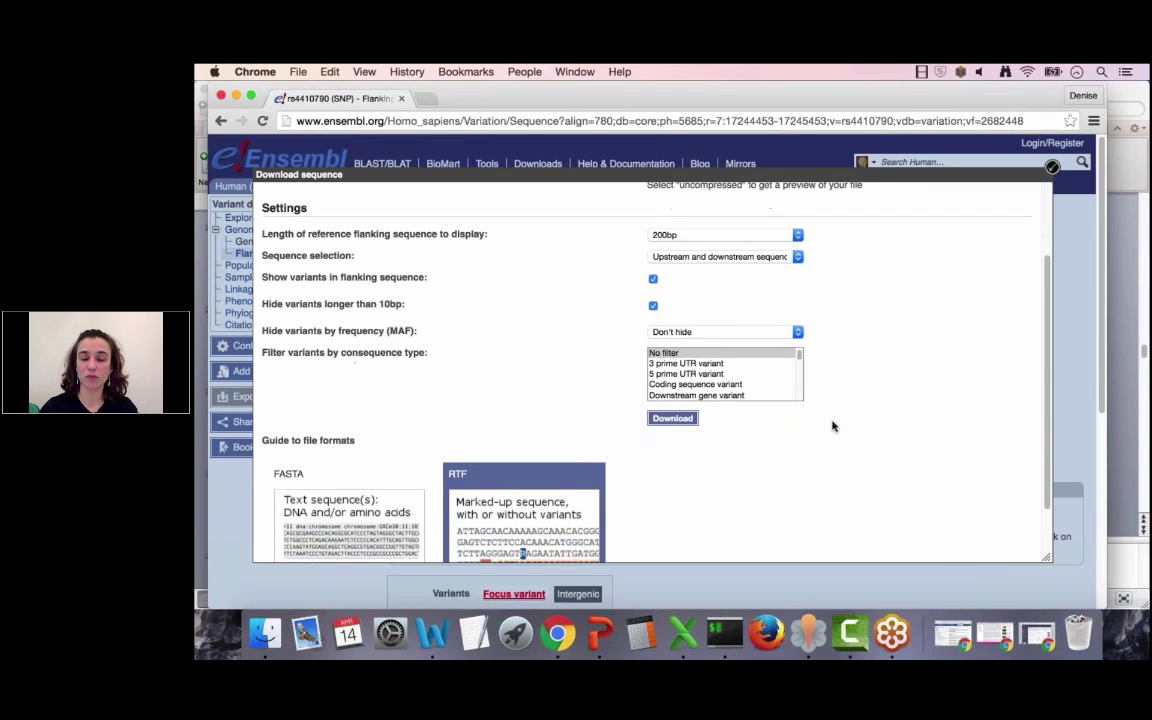
pyautogui.click(670, 419)
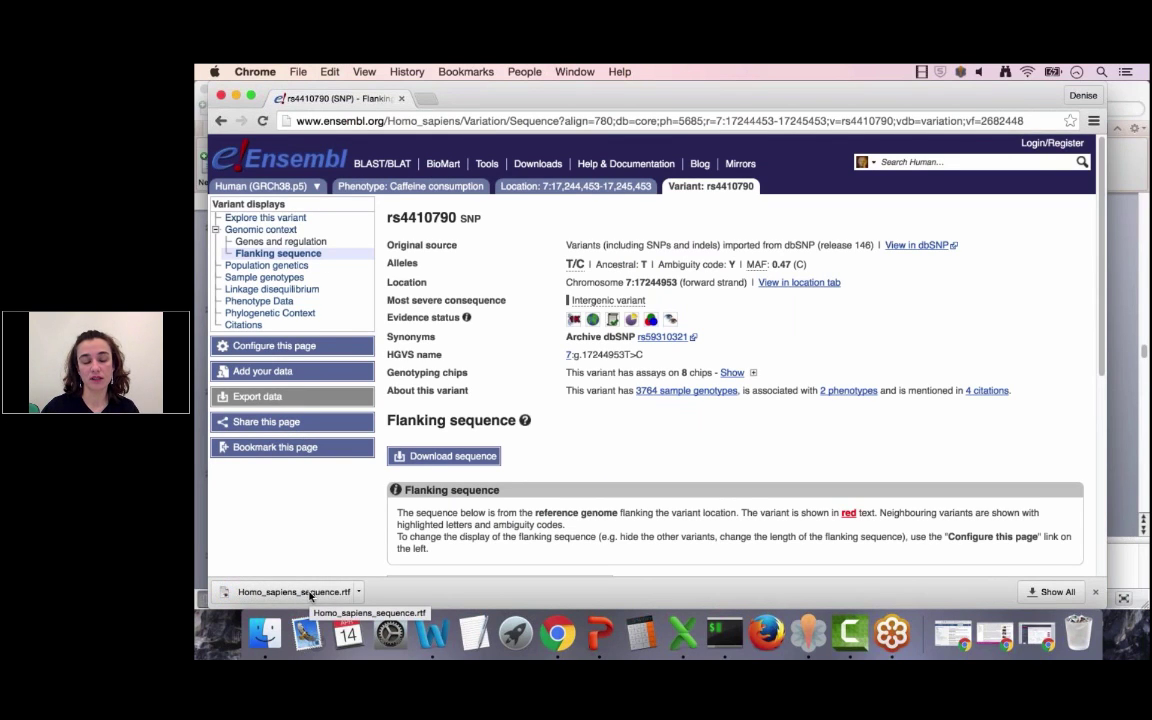
# Open the downloaded Homo_sapiens_sequence.rtf, inspect the red focus variant in the sequence, and close the document
pyautogui.click(316, 592)
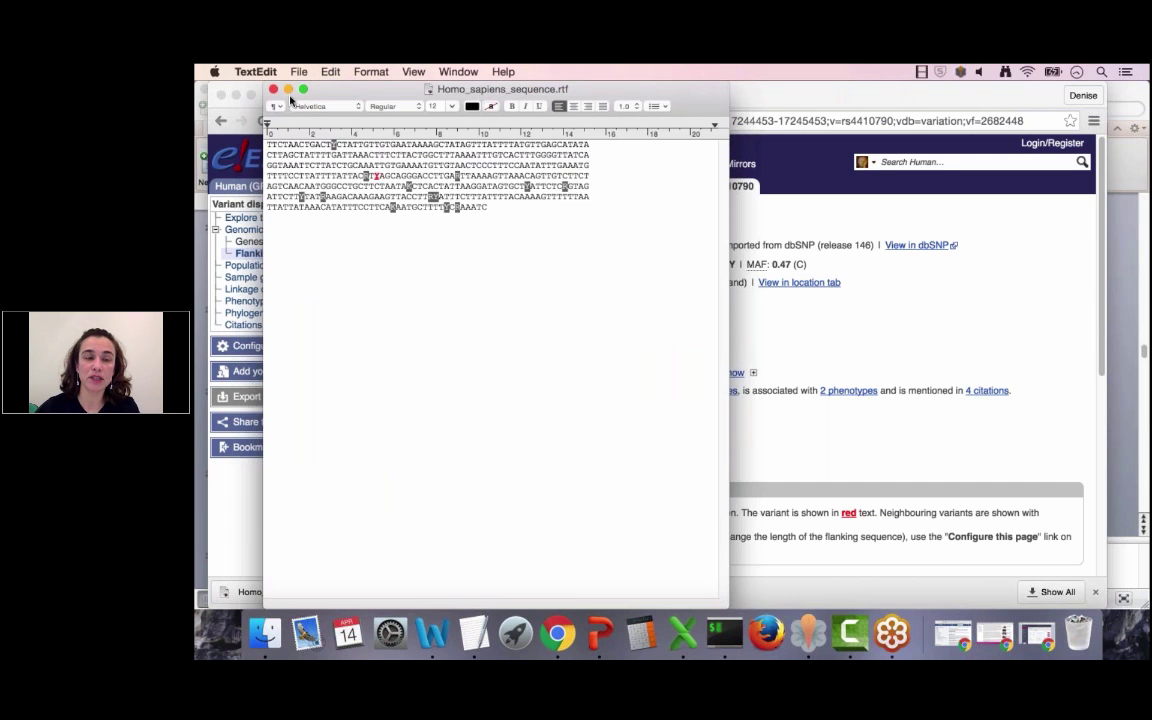
pyautogui.moveTo(341, 92); pyautogui.dragTo(570, 95)
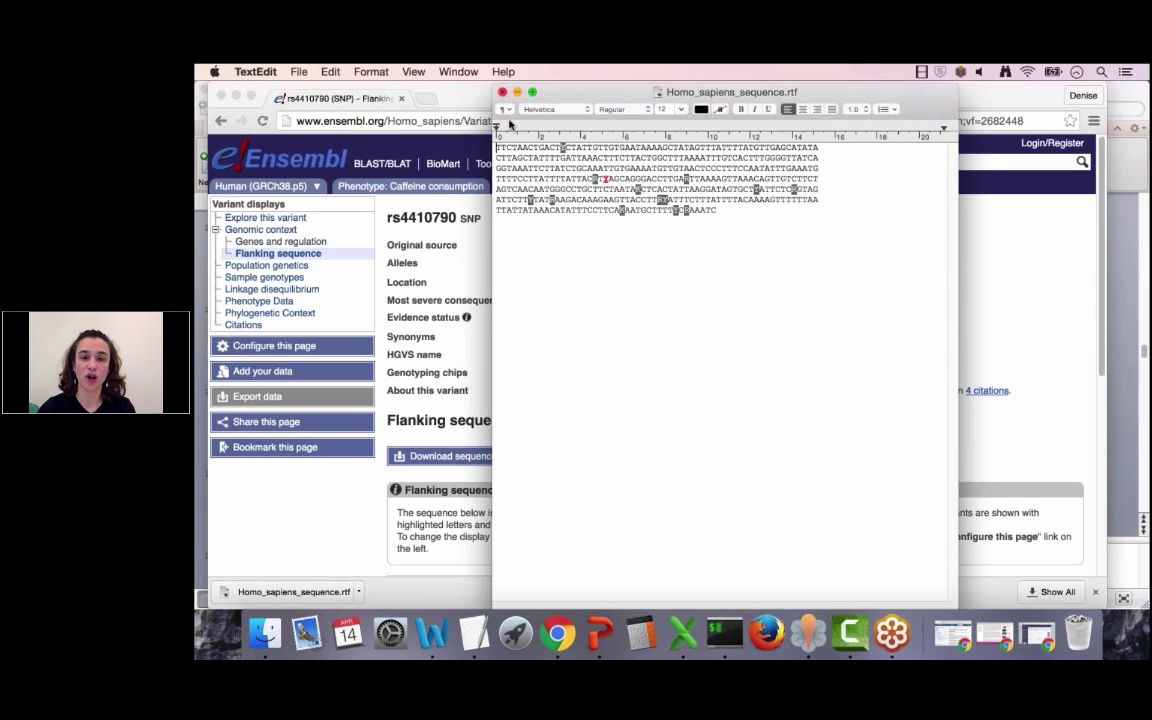
pyautogui.click(603, 179)
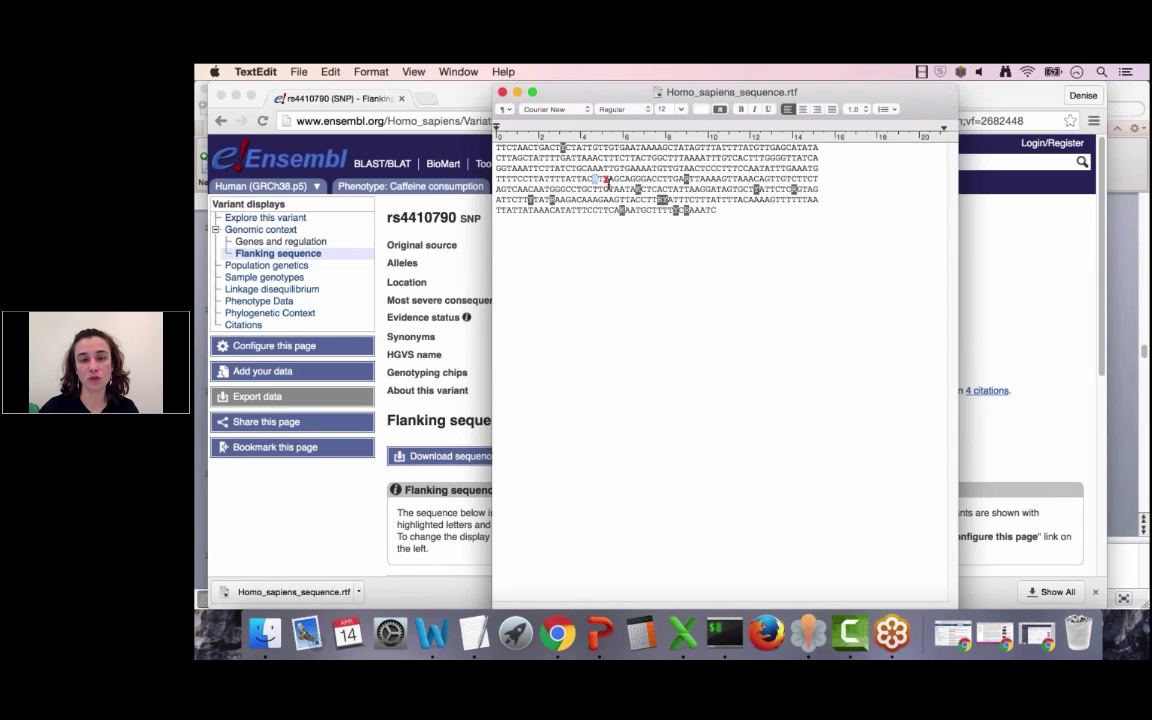
pyautogui.click(502, 93)
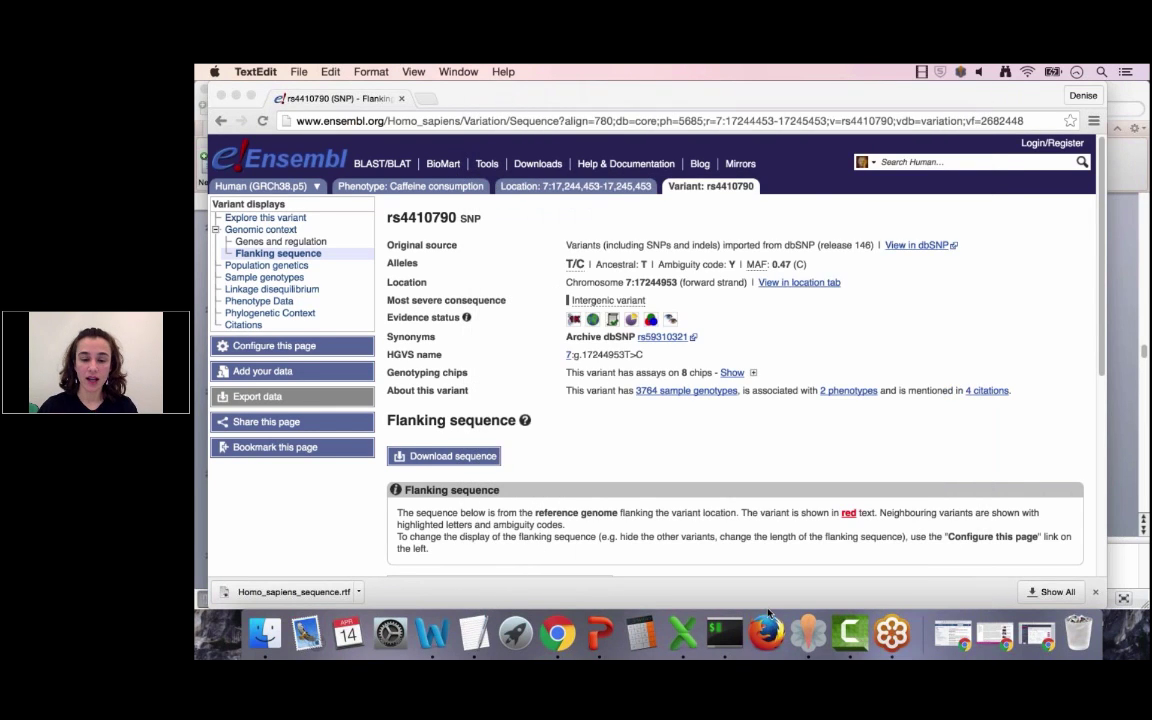
# Switch to PowerPoint, start the slide show from the Live demo slide, and advance to the slide on annotating SNPs and SVs
pyautogui.click(557, 633)
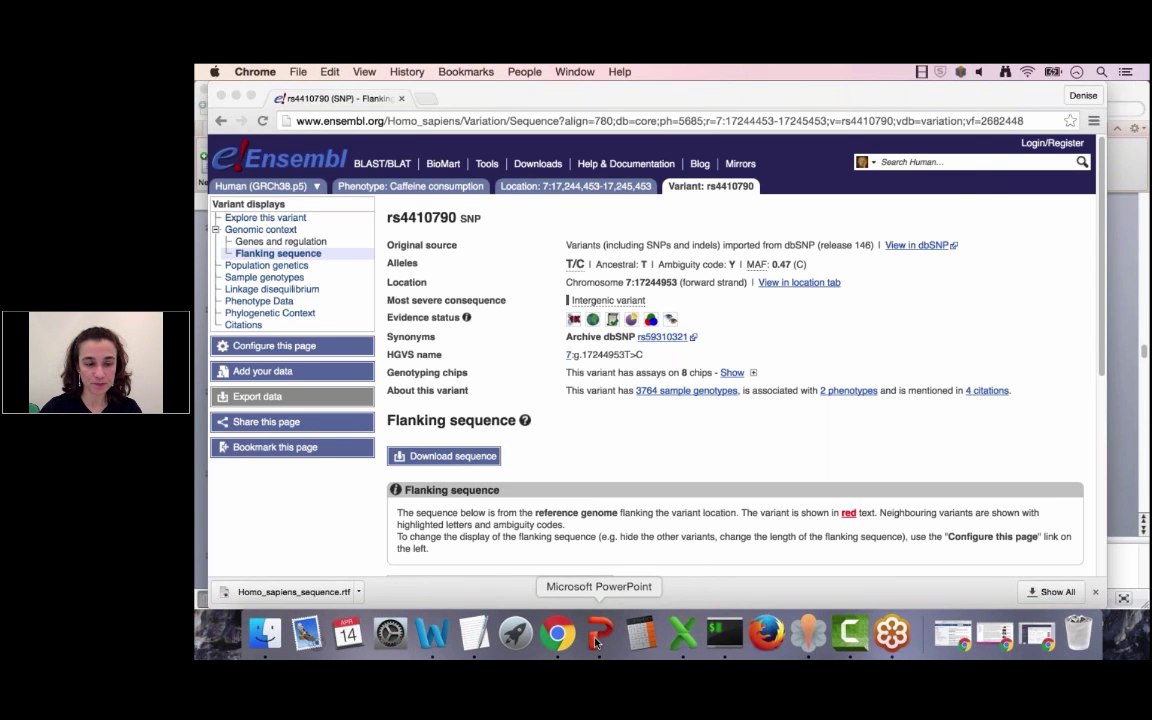
pyautogui.click(597, 638)
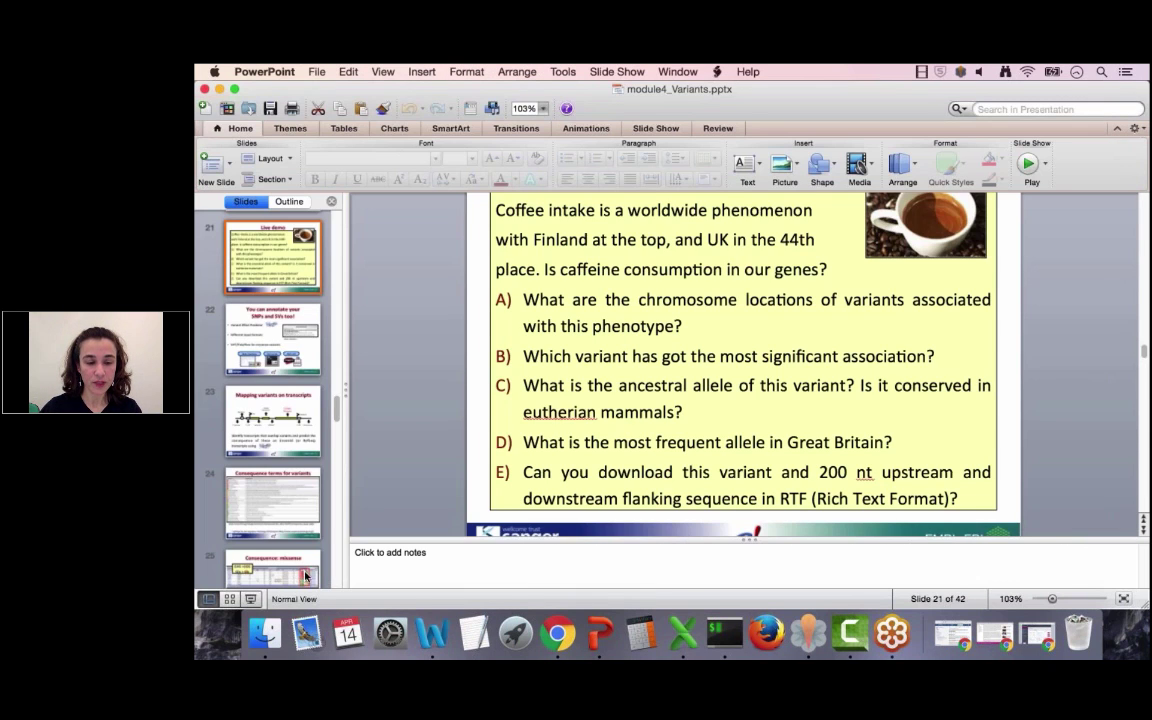
pyautogui.click(259, 620)
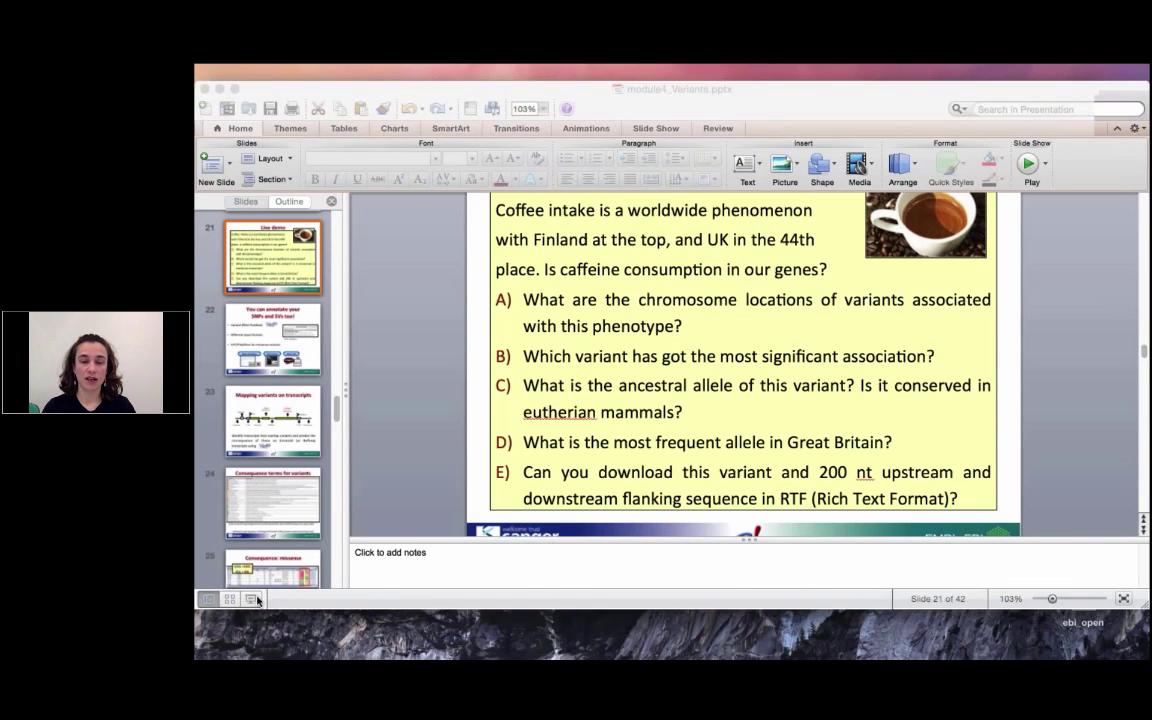
pyautogui.click(253, 598)
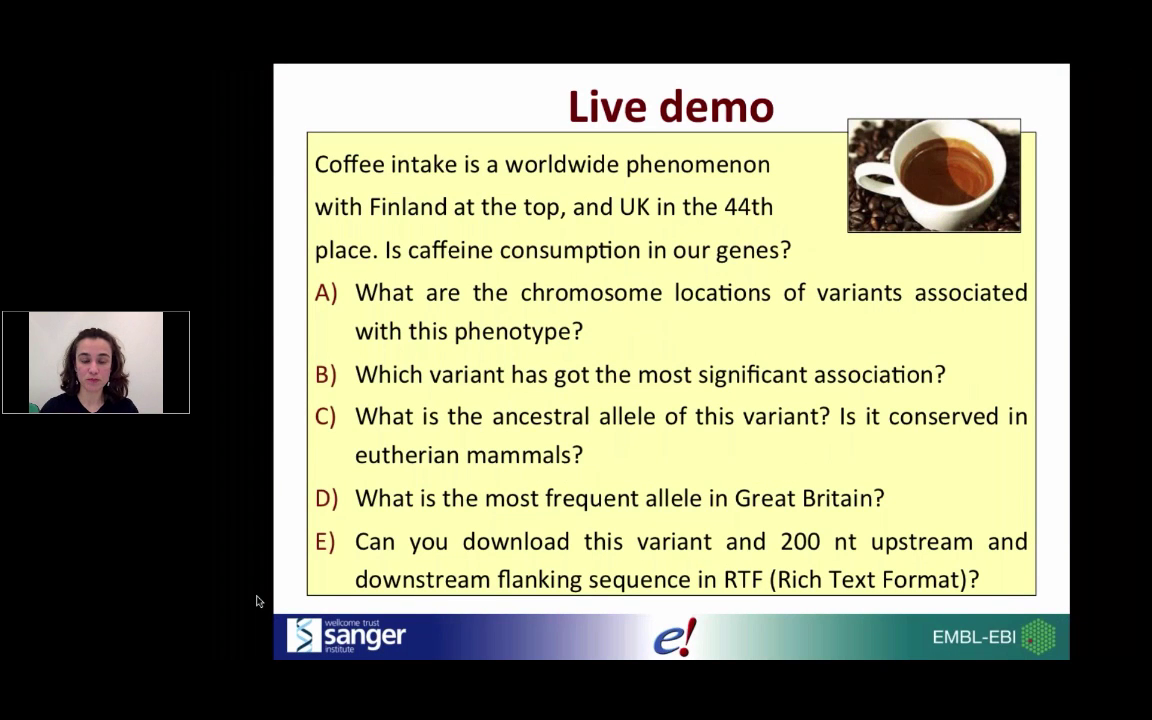
pyautogui.press('Right')
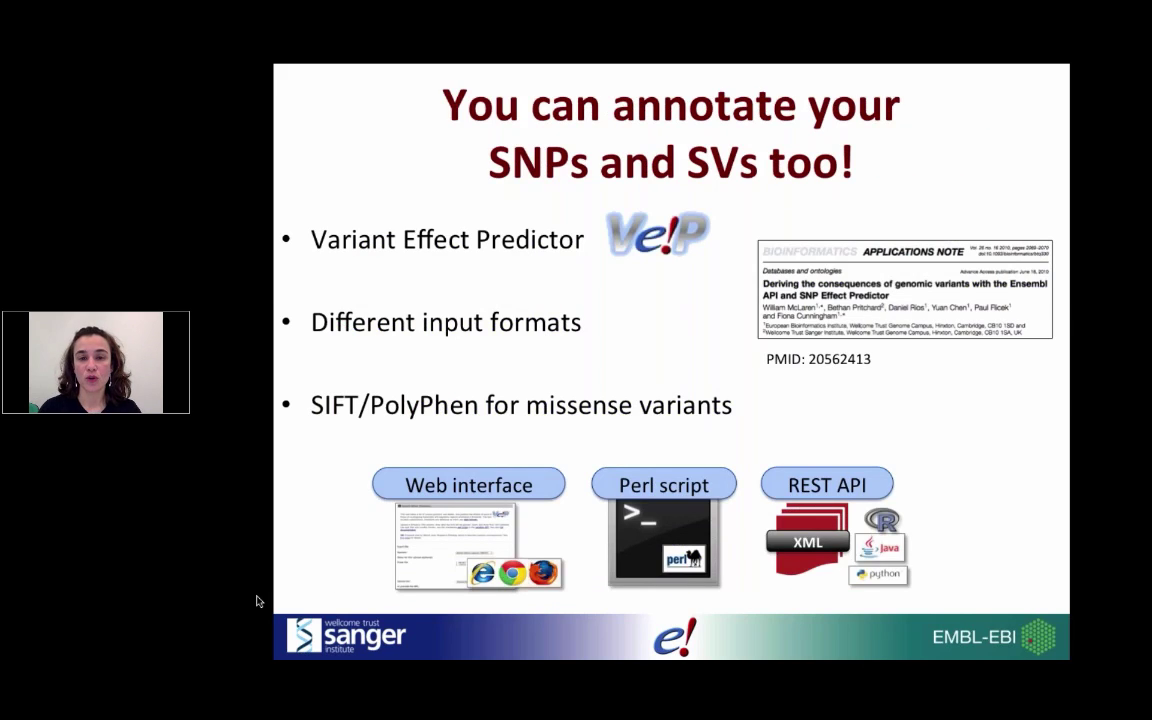
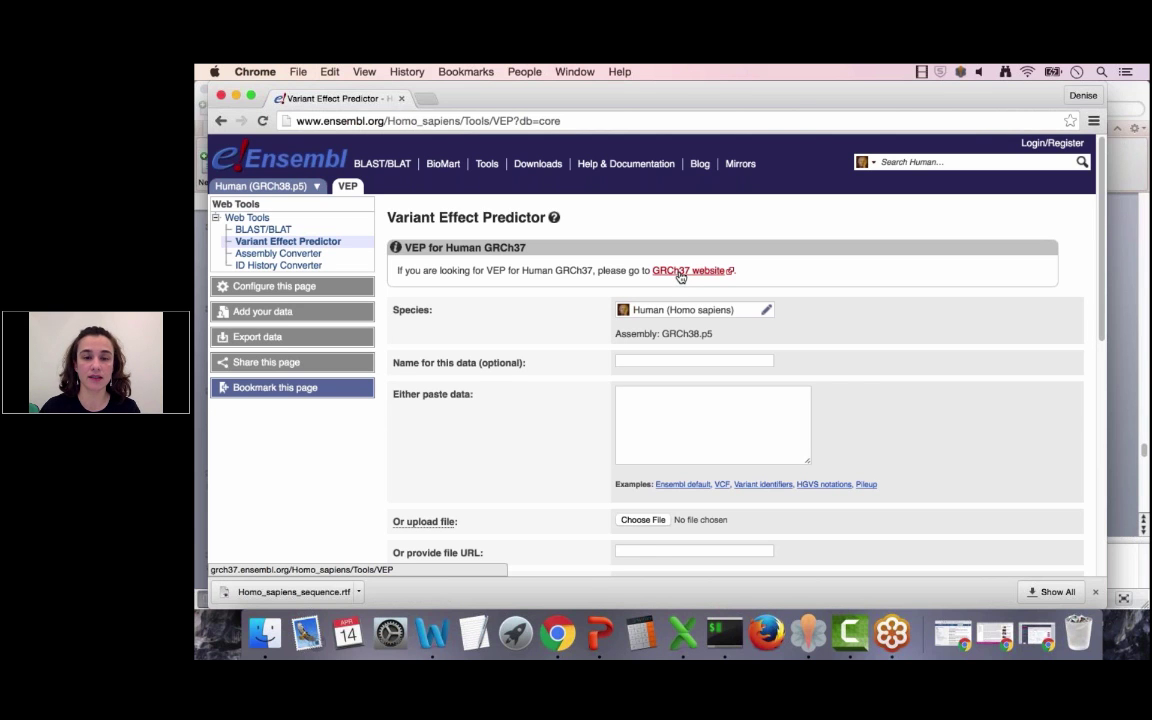
# Open the Variant Effect Predictor on the GRCh37 website and permanently dismiss the cookie notice
pyautogui.click(680, 277)
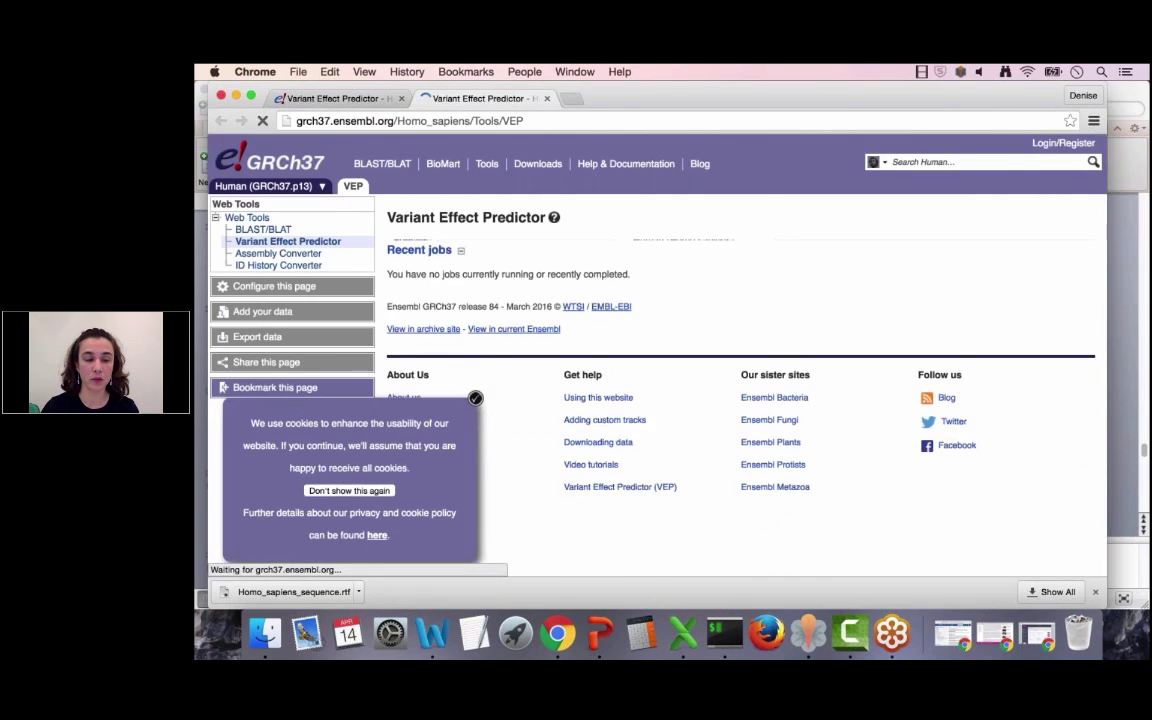
pyautogui.click(355, 492)
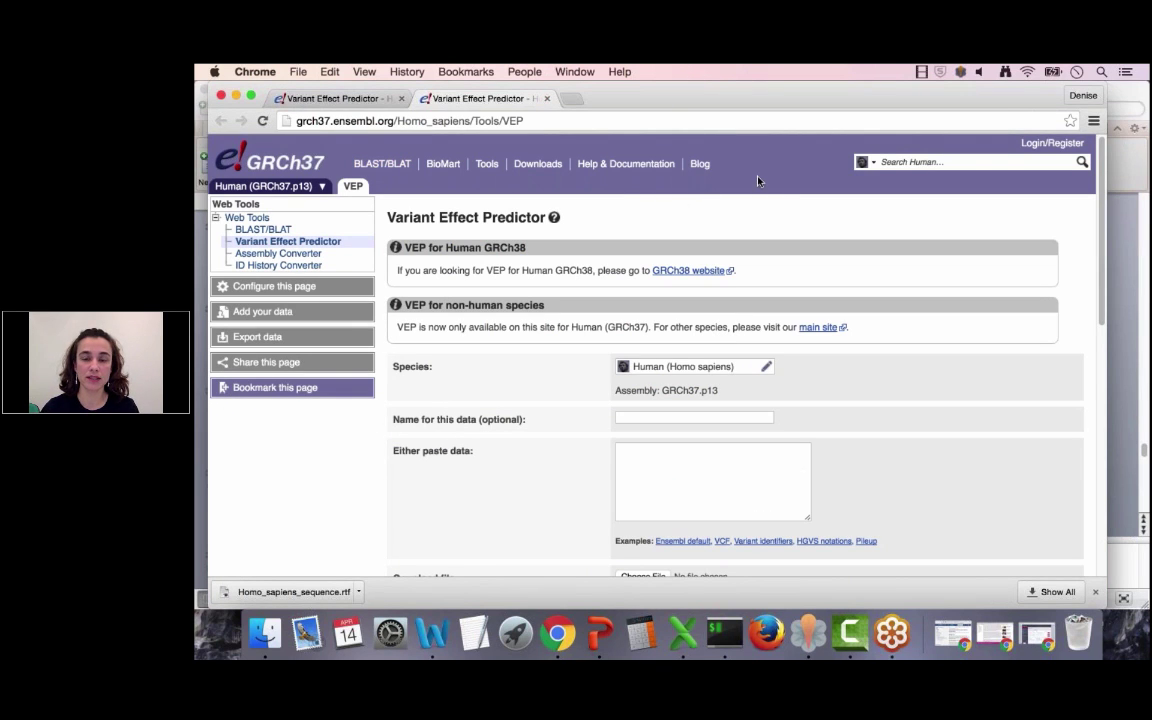
pyautogui.scroll(-2, 954, 337)
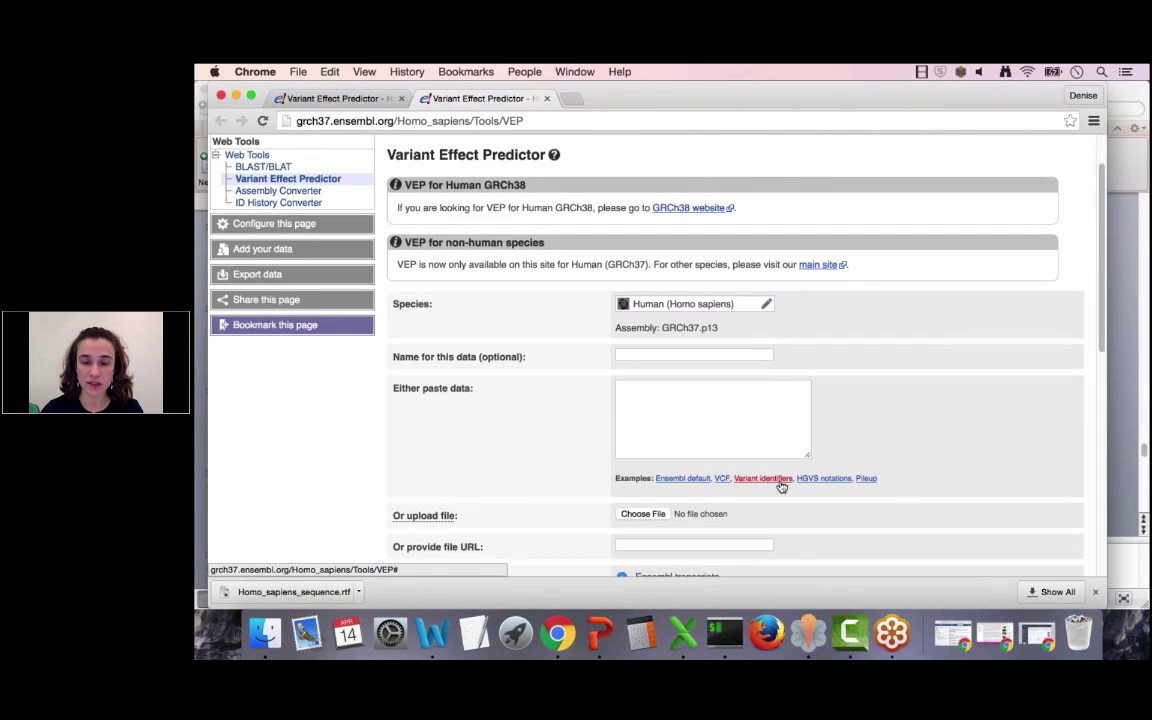
# Load the VCF, variant identifiers and Ensembl default example data in turn to compare the accepted input formats
pyautogui.click(721, 479)
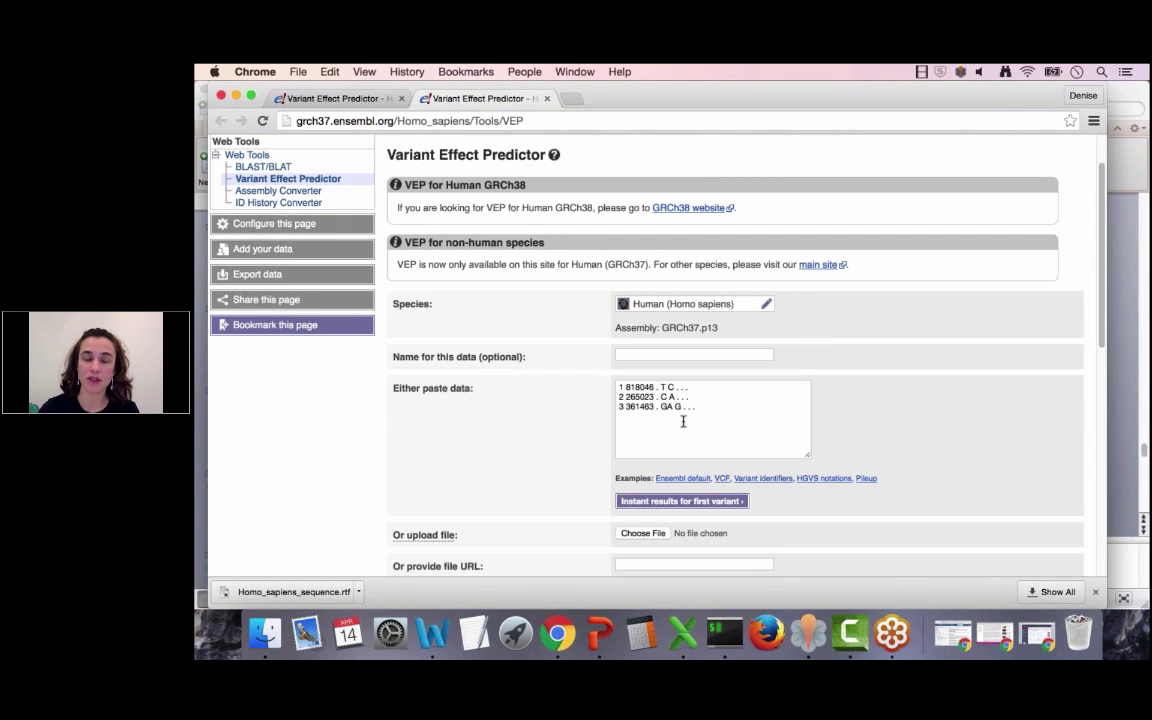
pyautogui.click(760, 479)
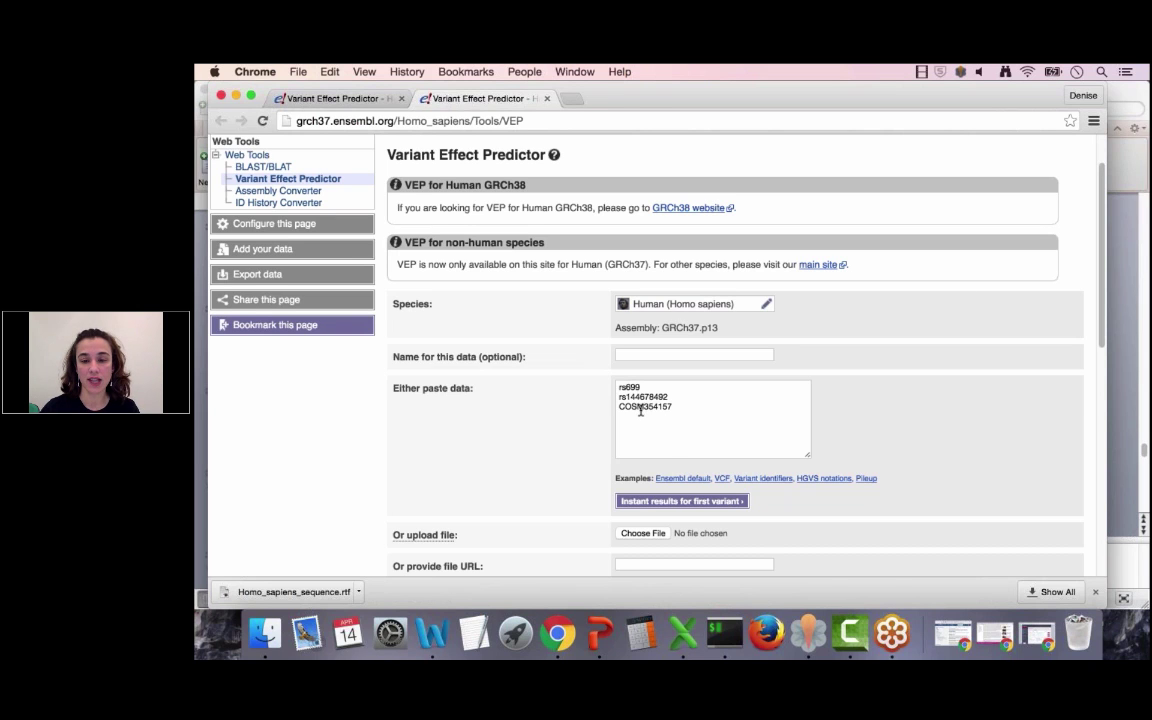
pyautogui.click(673, 479)
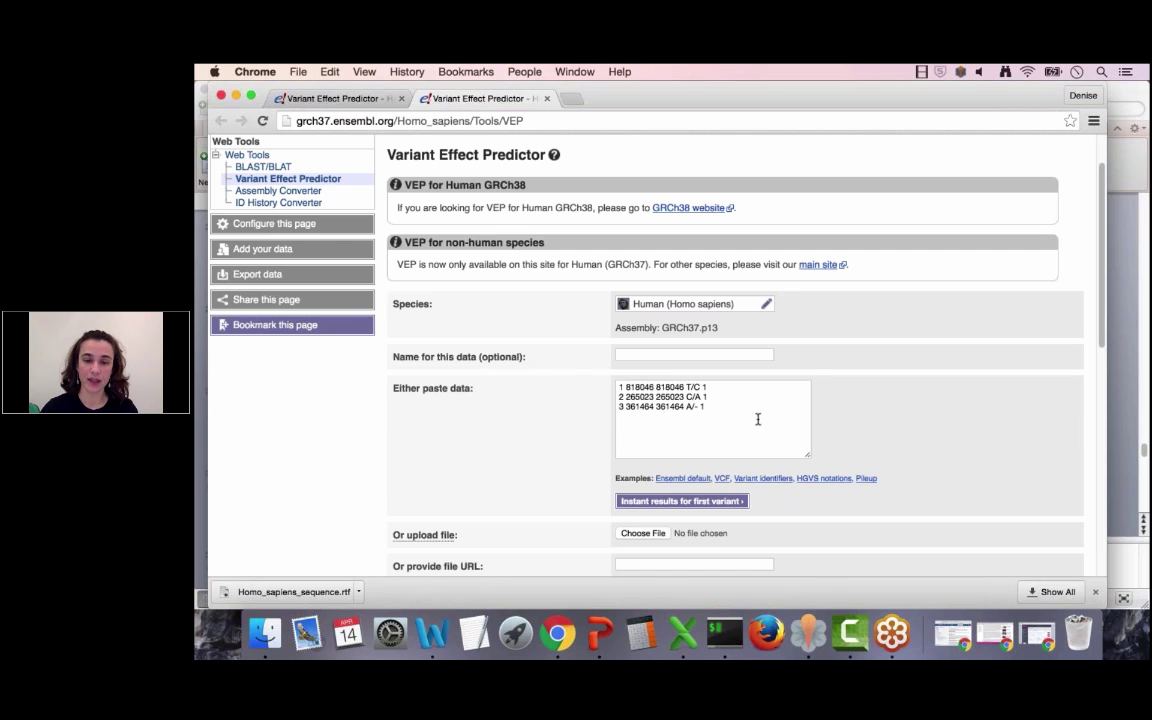
pyautogui.moveTo(758, 417); pyautogui.dragTo(576, 371)
pyautogui.press('BackSpace')
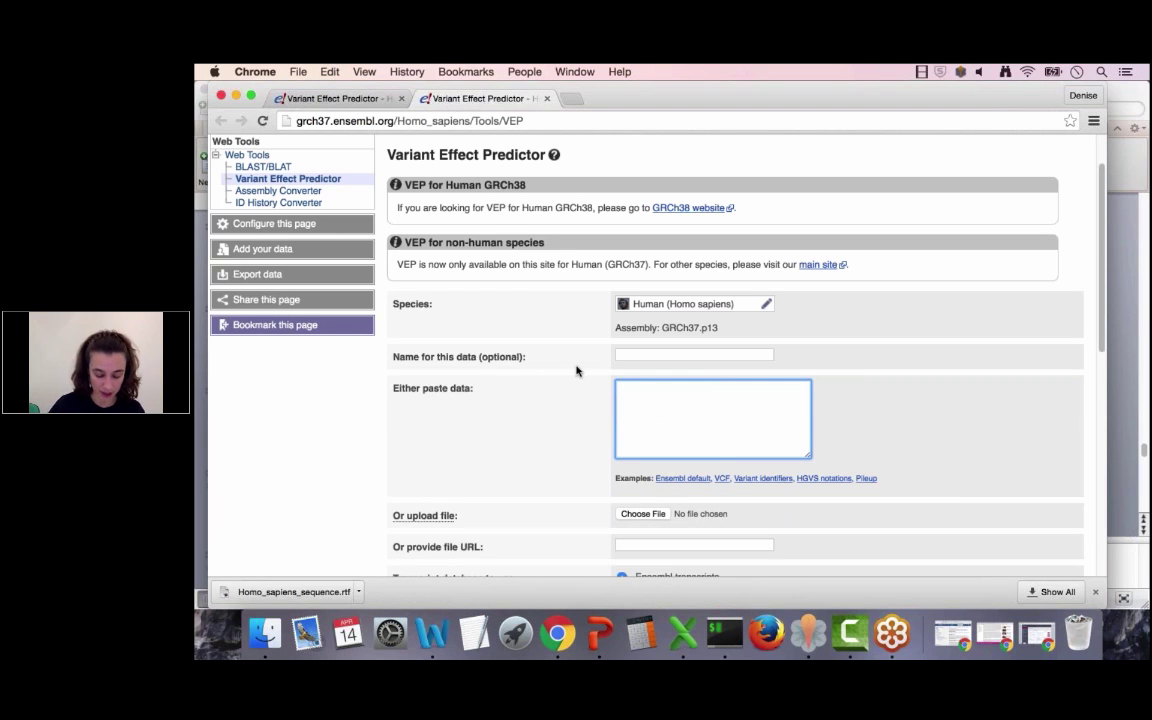
pyautogui.press('super+v')
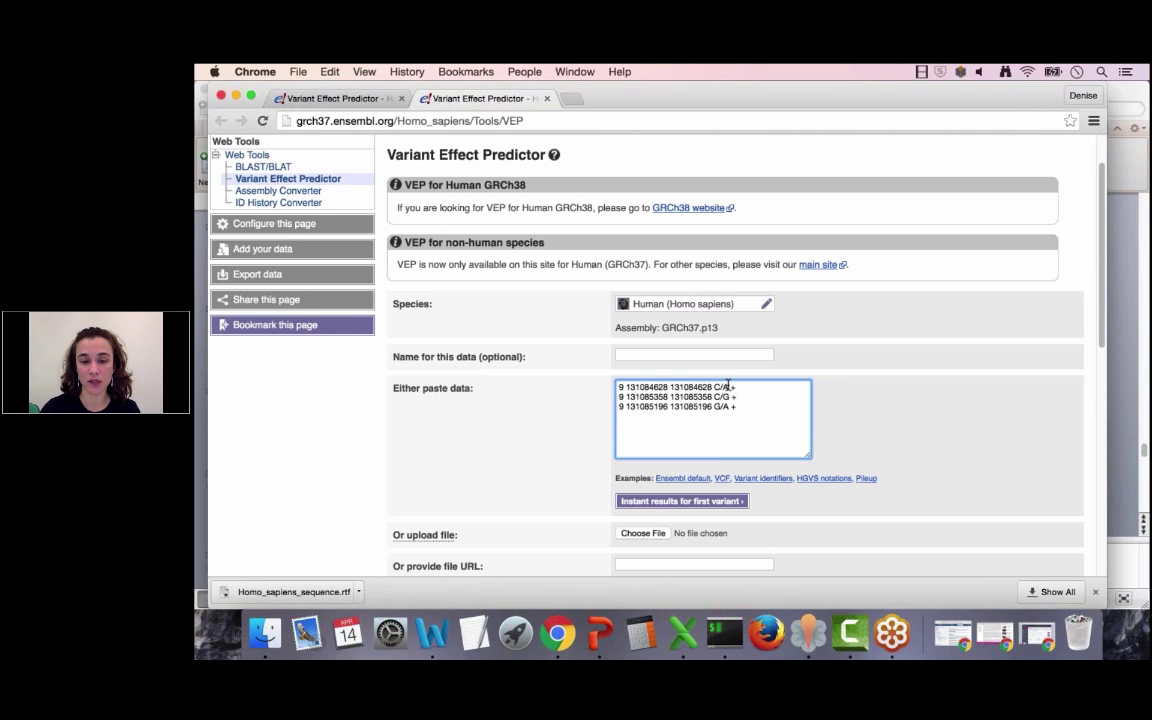
# Expand the Extra options and examine the miscellaneous and pathogenicity prediction settings, including SIFT and PolyPhen
pyautogui.scroll(-3, 848, 410)
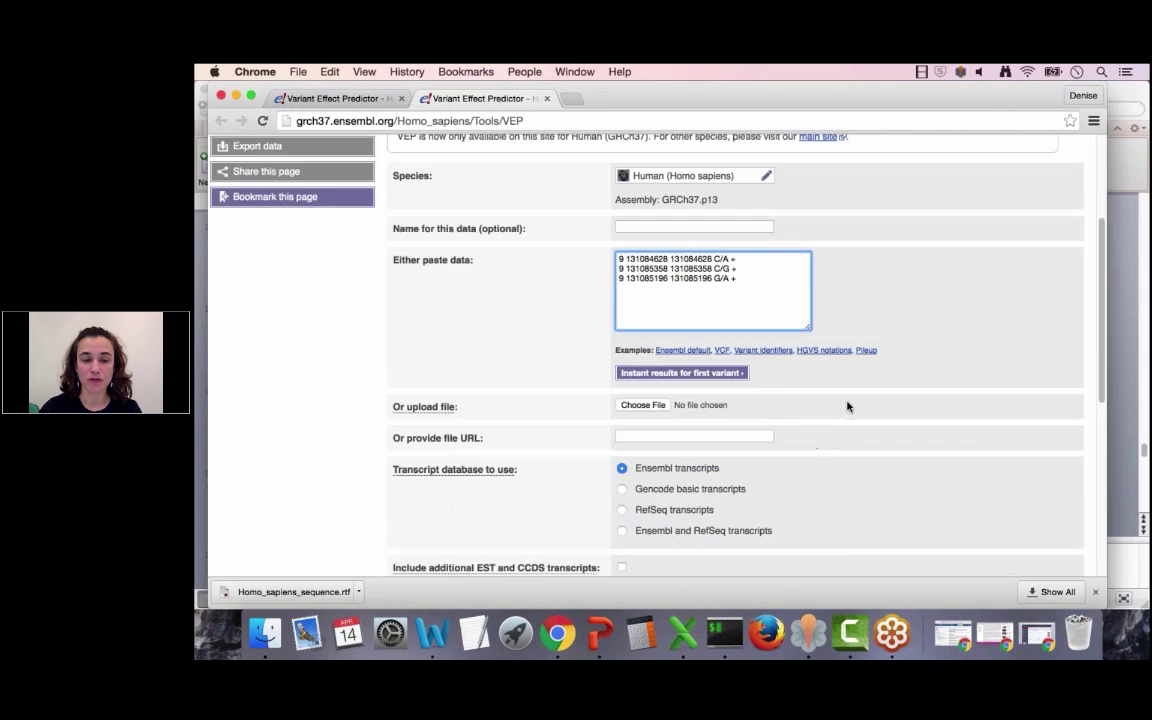
pyautogui.scroll(-6, 848, 406)
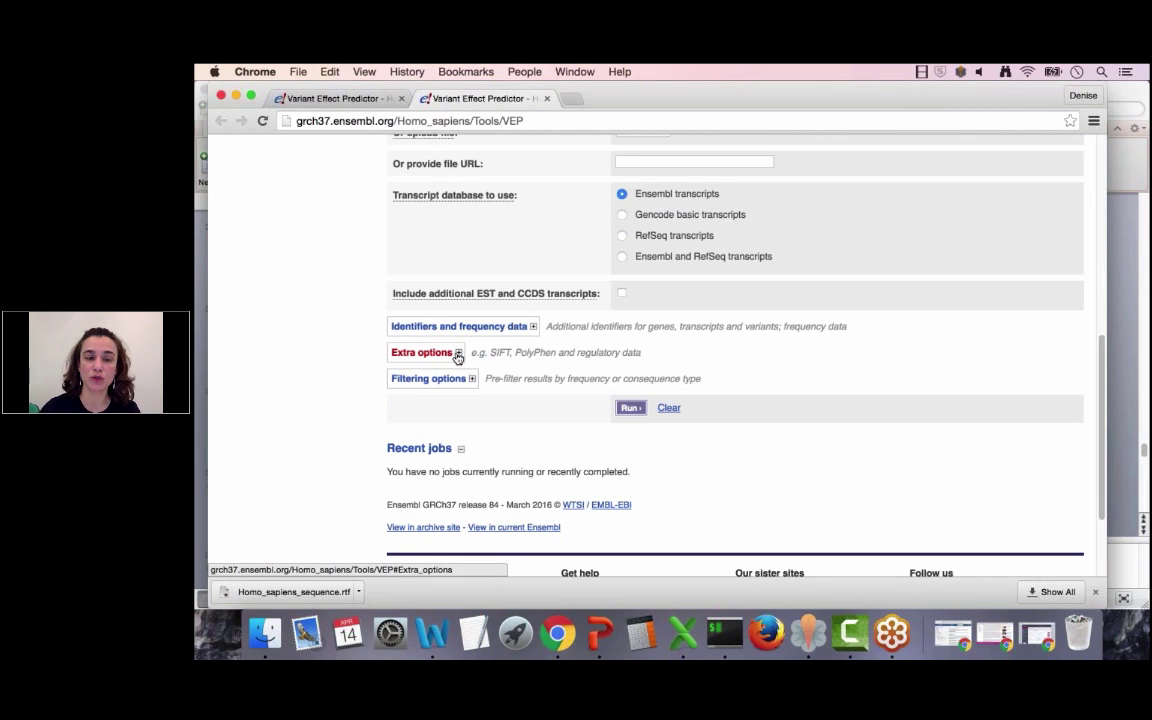
pyautogui.click(457, 354)
pyautogui.scroll(-2, 590, 453)
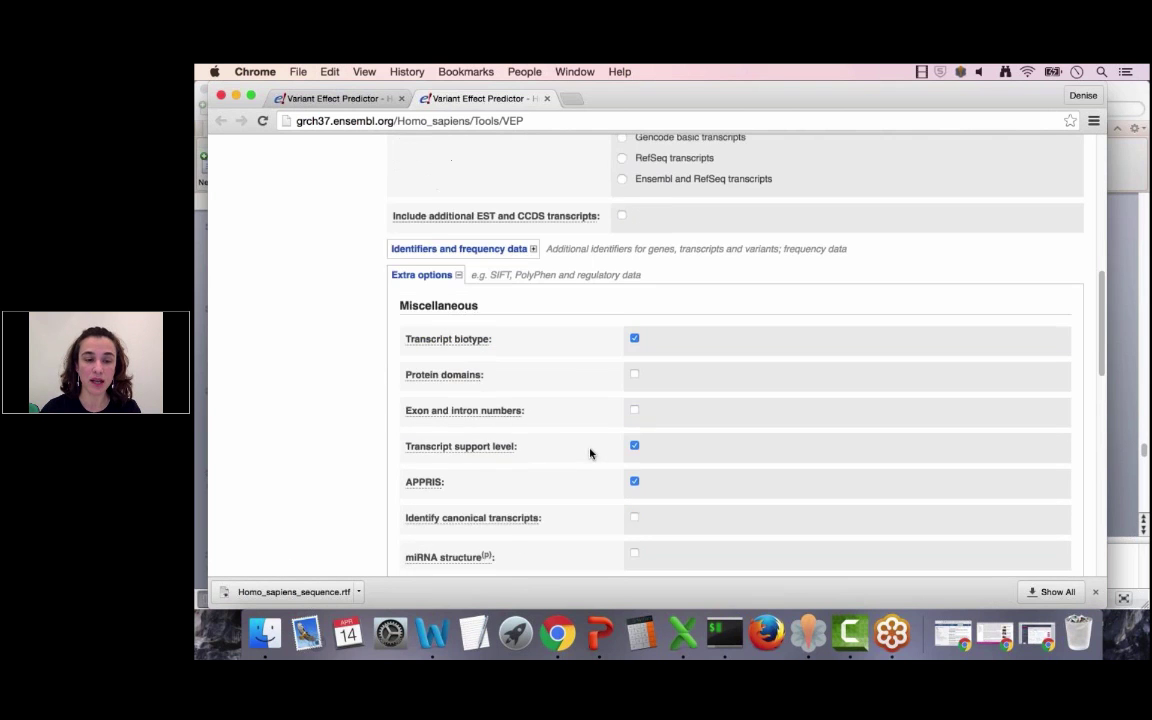
pyautogui.scroll(-5, 591, 445)
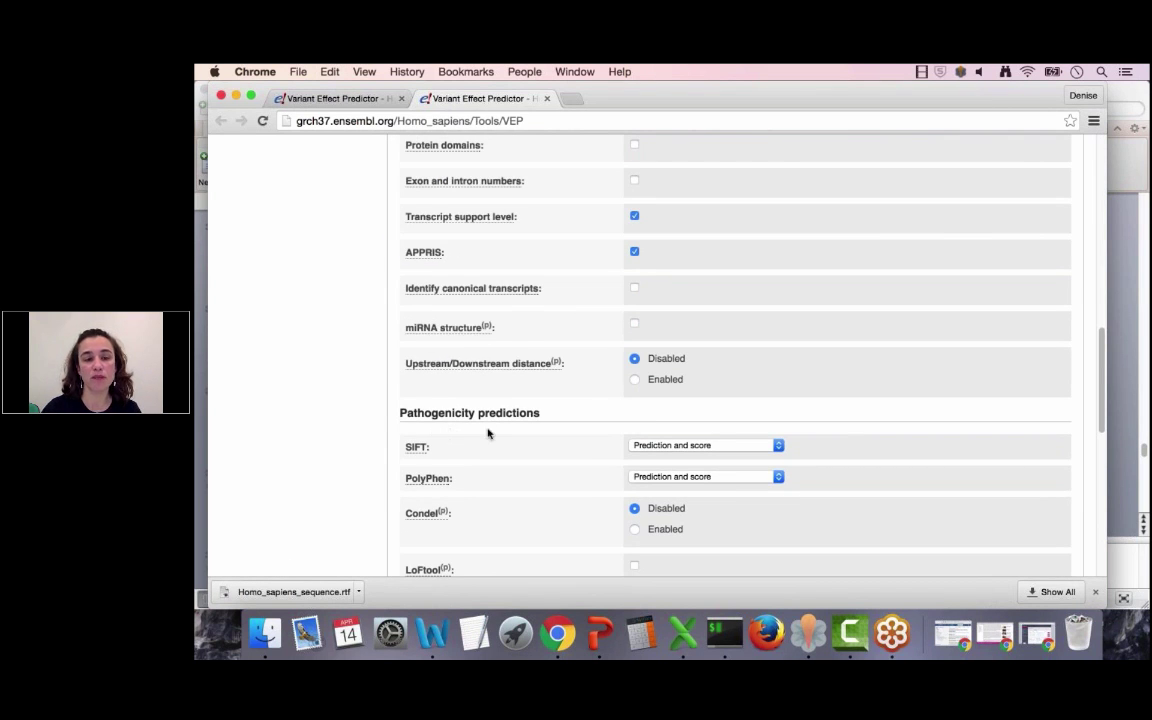
# Review the remaining pathogenicity and regulatory settings, collapse the Extra options, and run the Variant Effect Predictor job
pyautogui.scroll(-4, 501, 447)
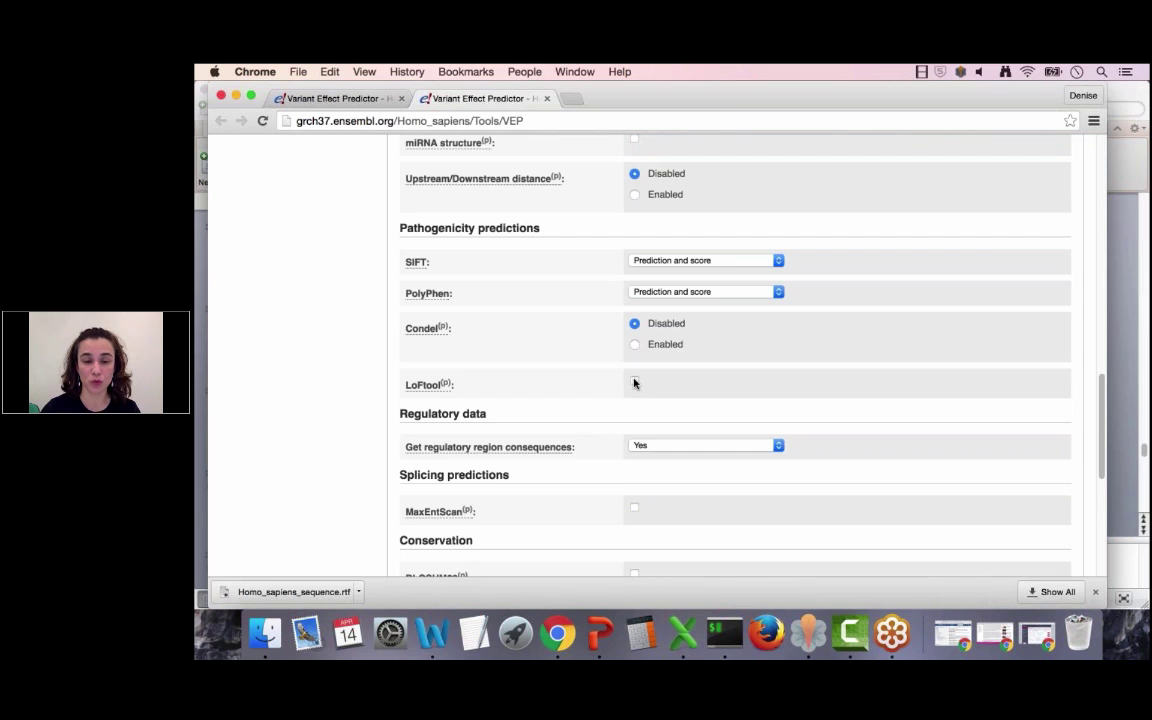
pyautogui.scroll(3, 457, 280)
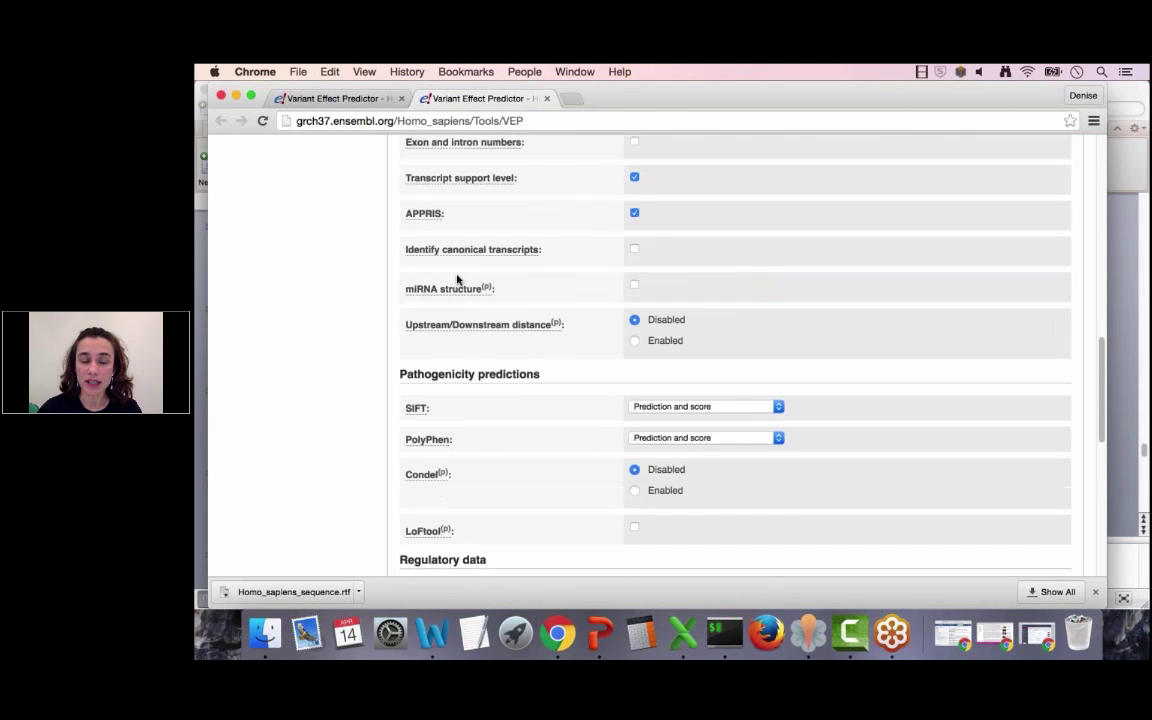
pyautogui.scroll(5, 457, 280)
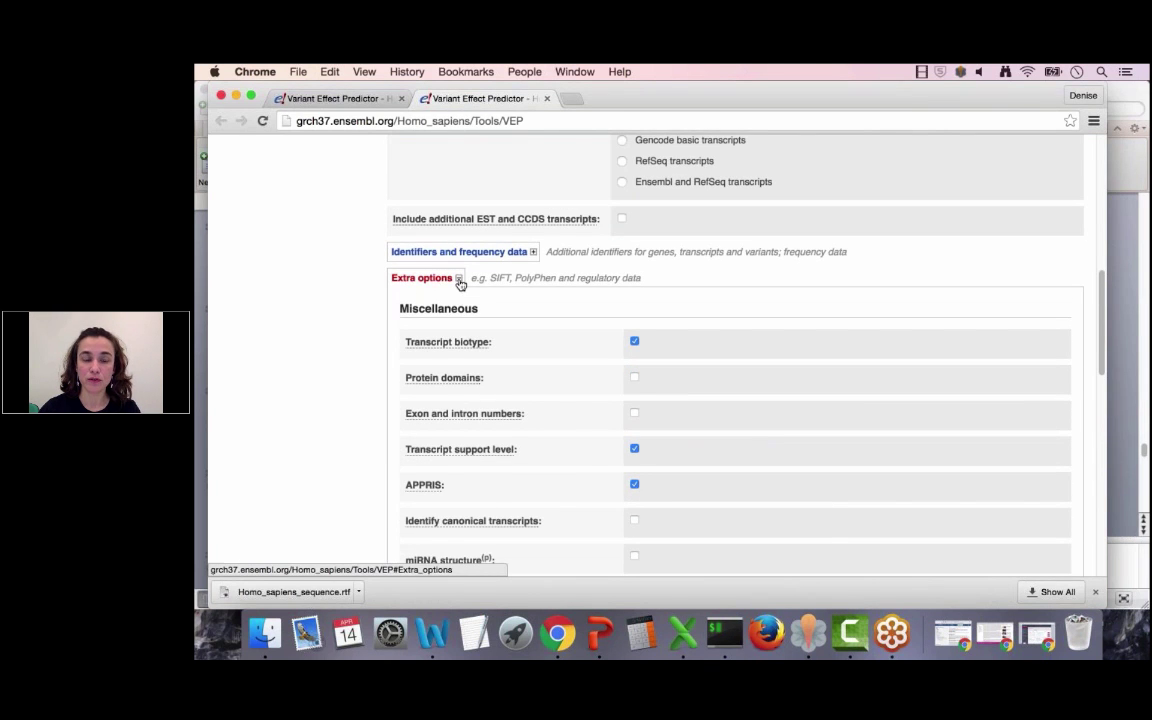
pyautogui.click(459, 280)
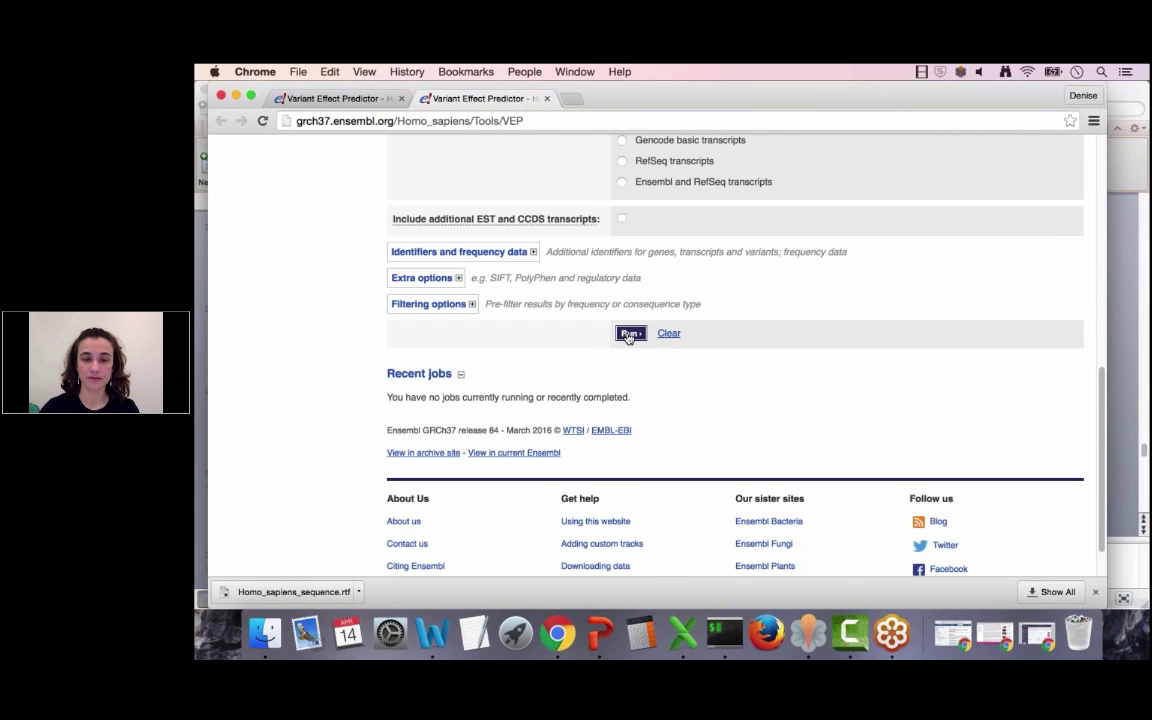
pyautogui.click(628, 335)
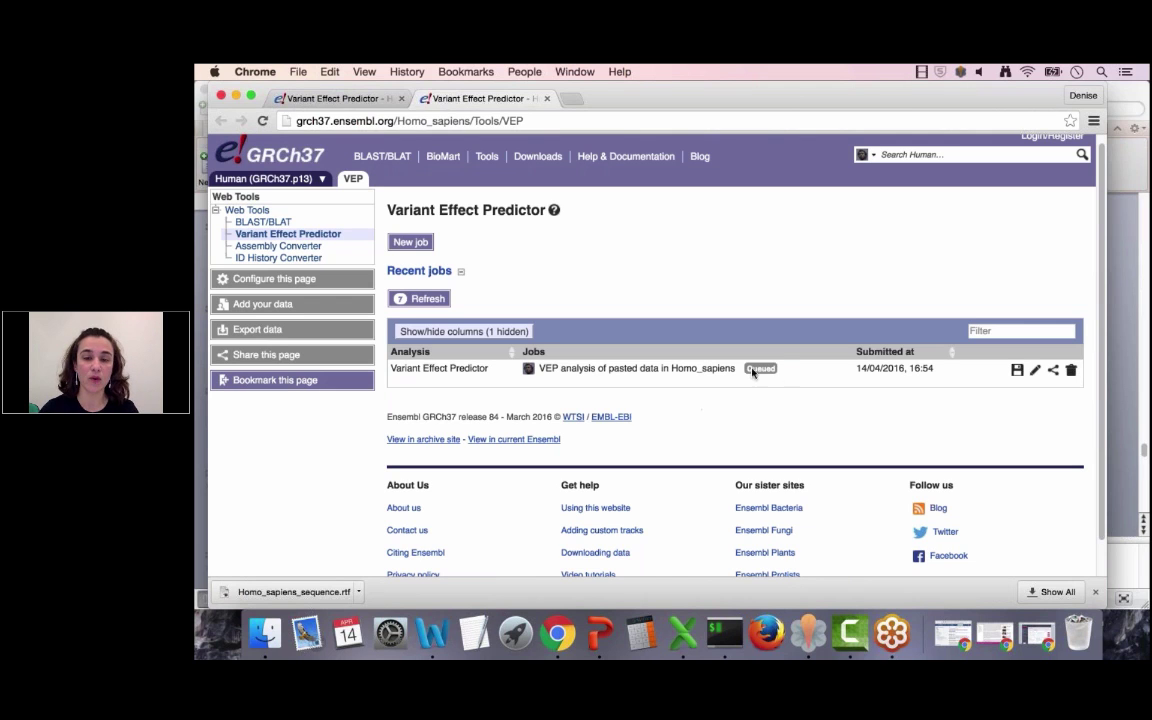
# Open the completed job's results and review the summary statistics, consequence charts and results preview table
pyautogui.moveTo(758, 372)
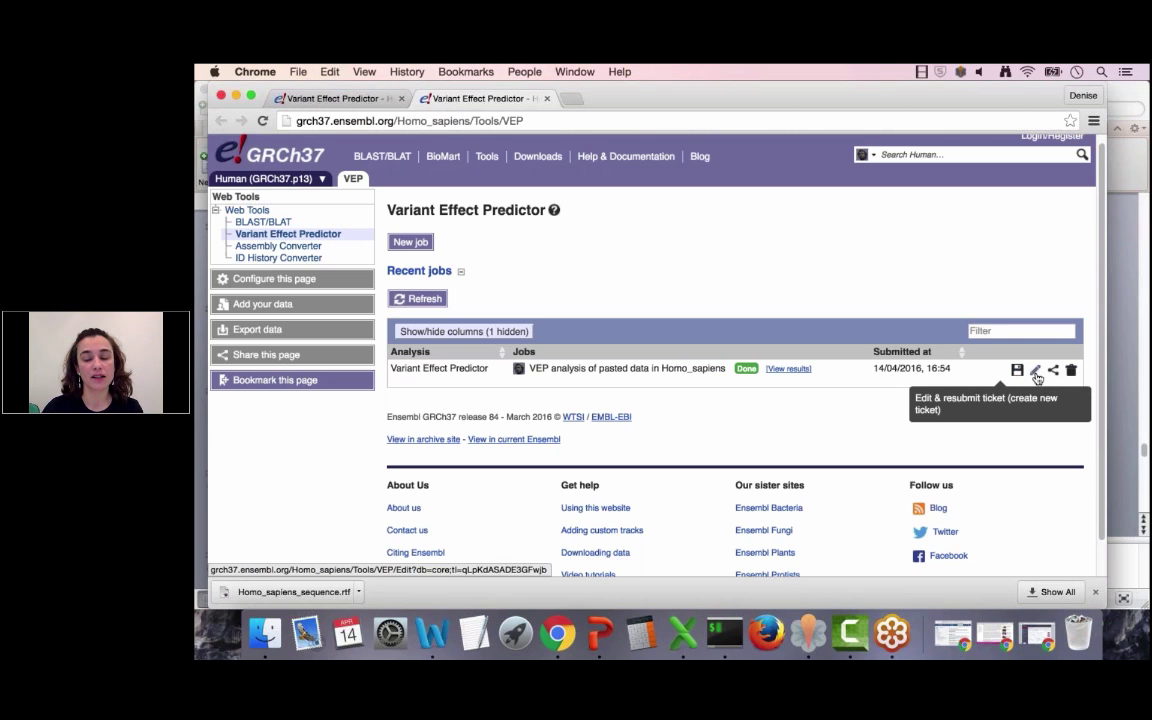
pyautogui.click(1054, 372)
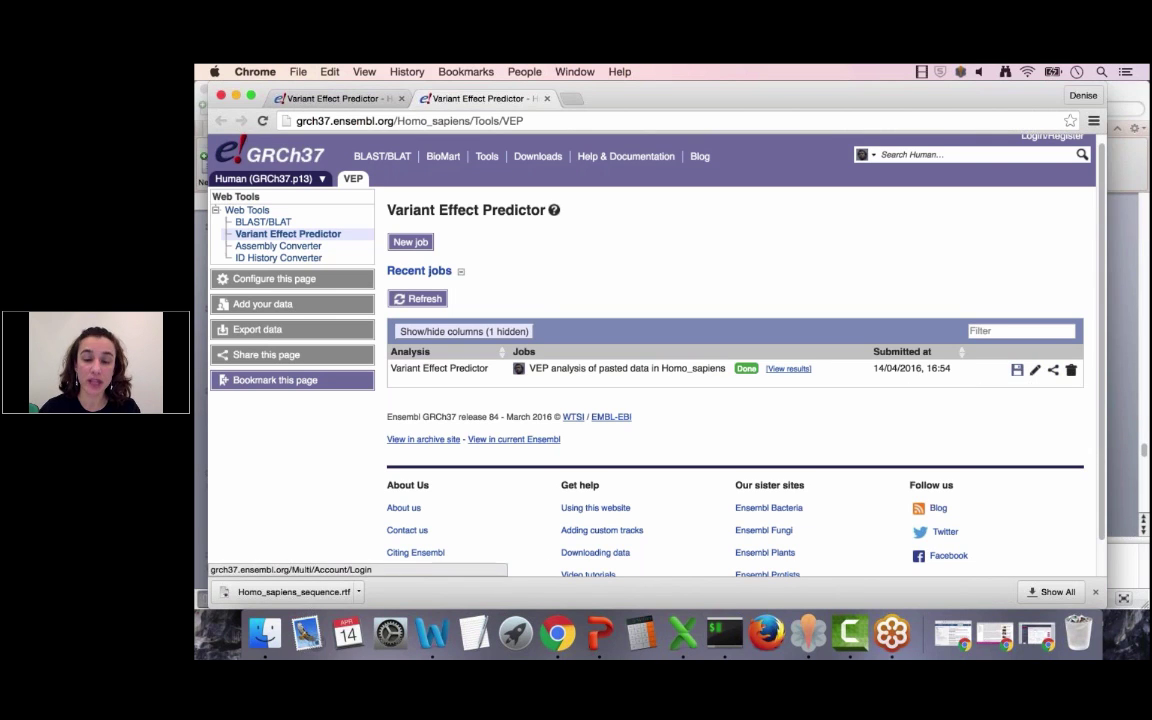
pyautogui.click(789, 370)
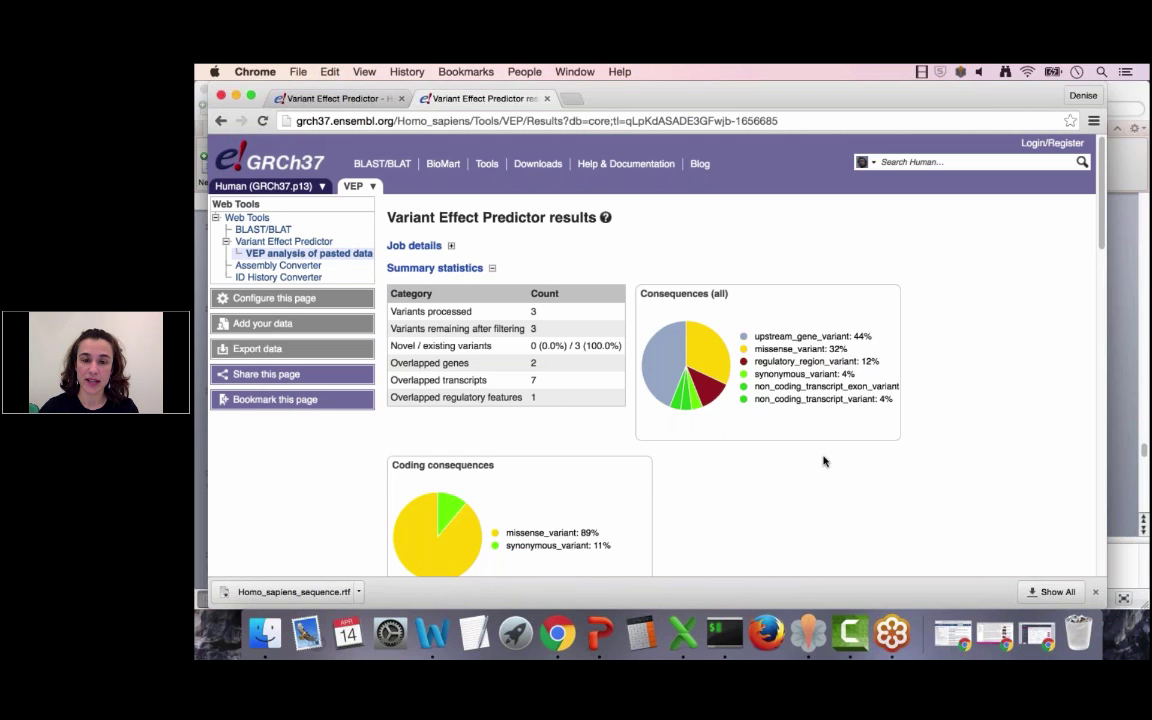
pyautogui.scroll(-2, 823, 525)
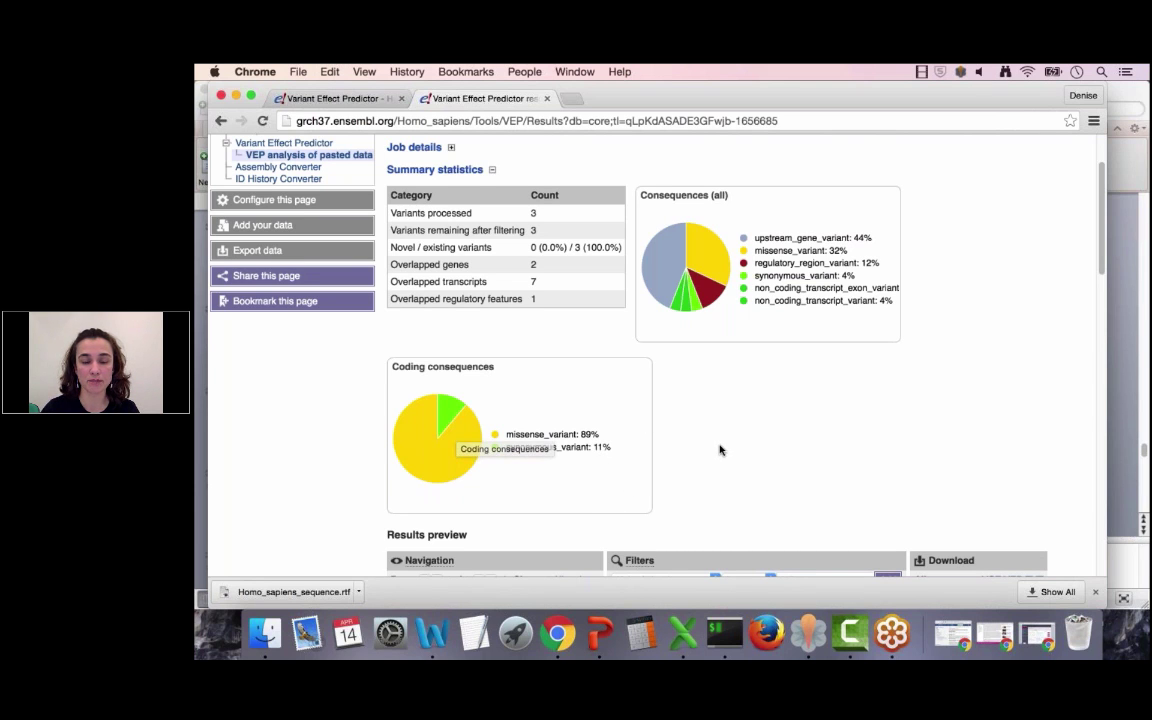
pyautogui.scroll(-2, 721, 450)
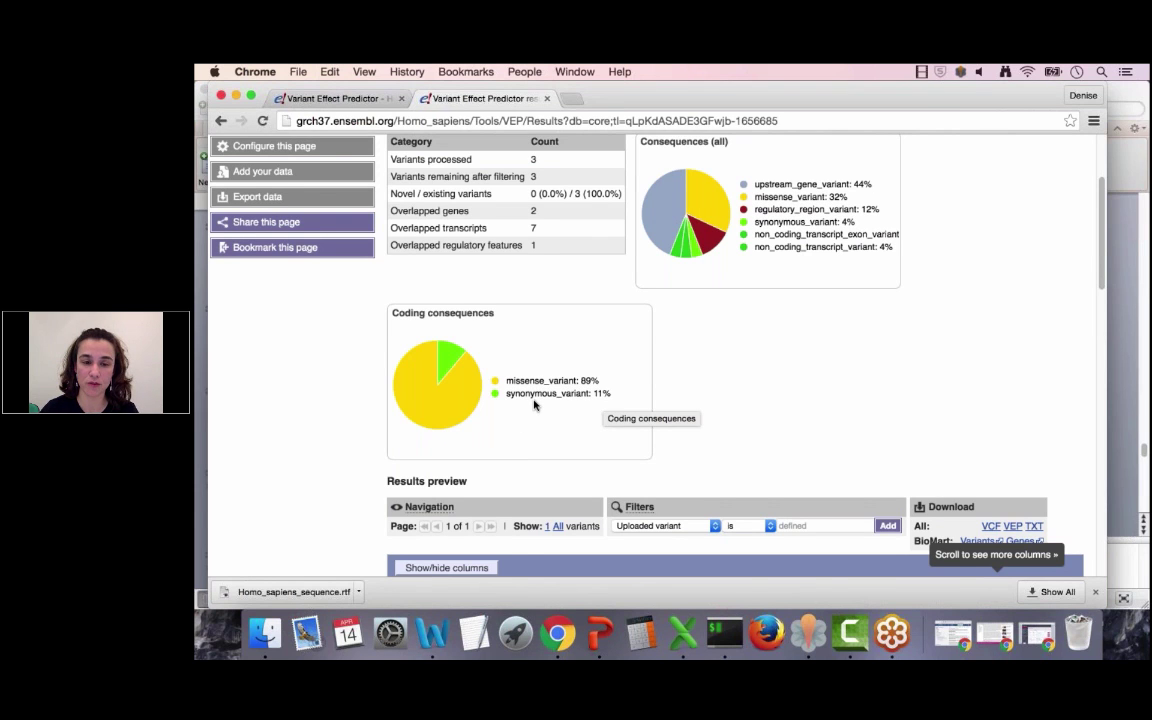
pyautogui.scroll(-5, 534, 404)
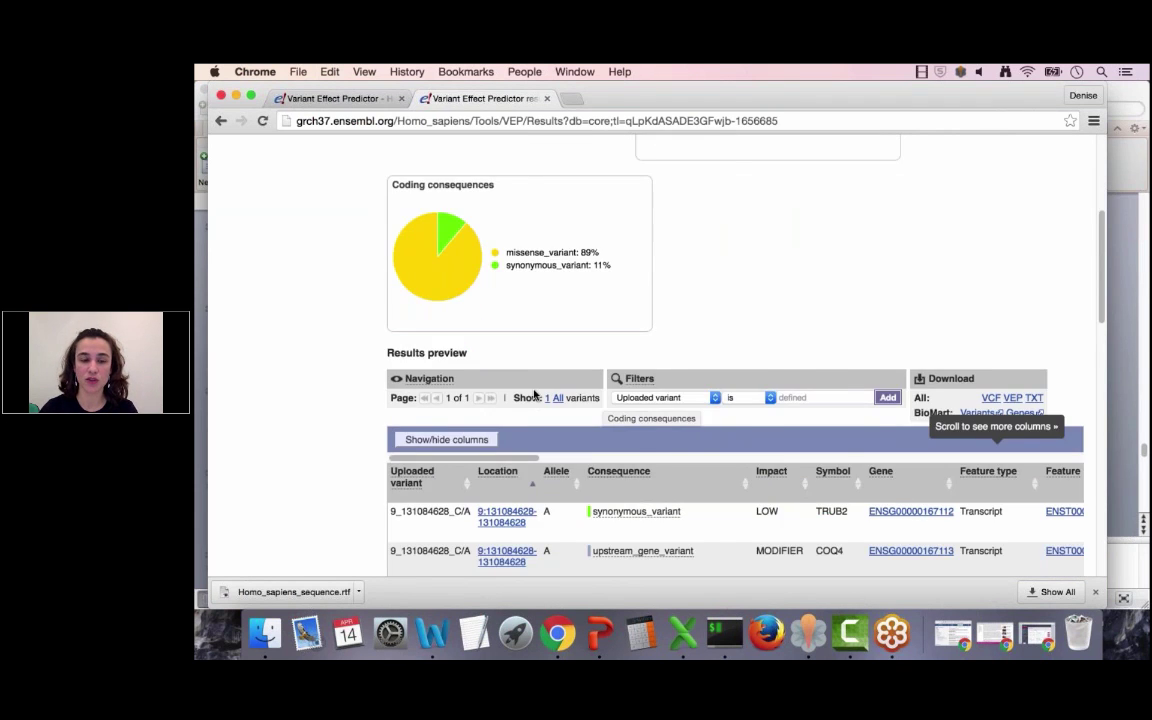
pyautogui.scroll(-5, 534, 396)
pyautogui.scroll(-12, 324, 478)
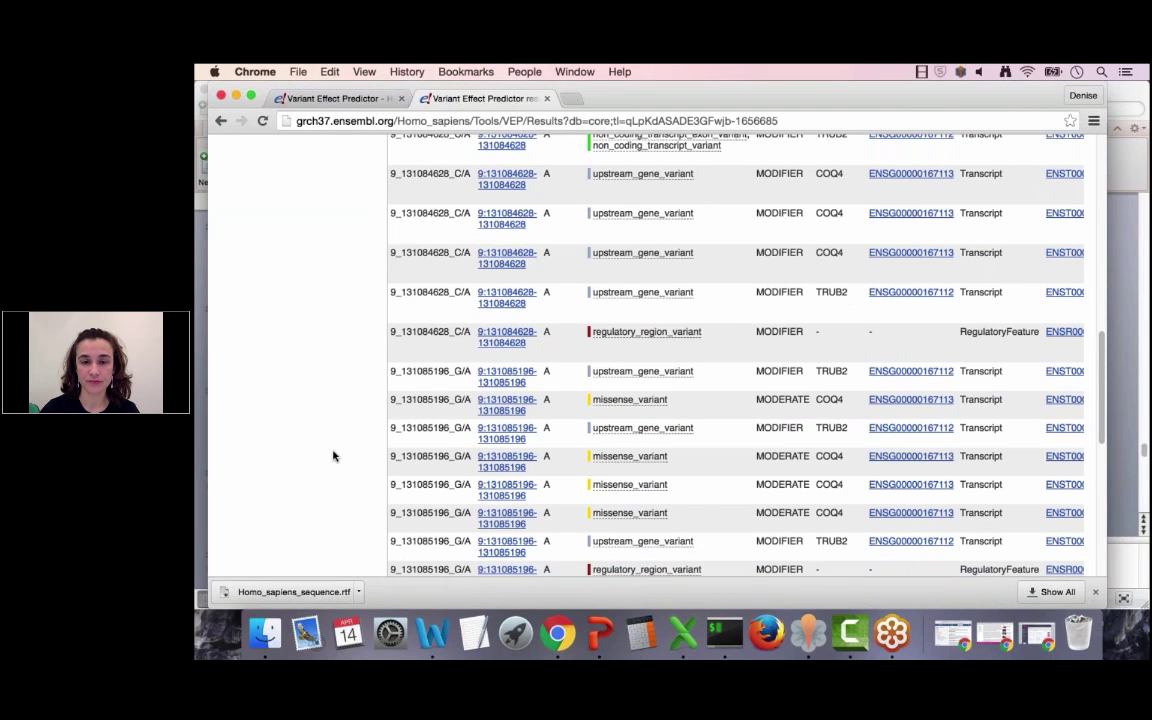
# Sort the results preview table by Consequence in descending order
pyautogui.scroll(10, 334, 455)
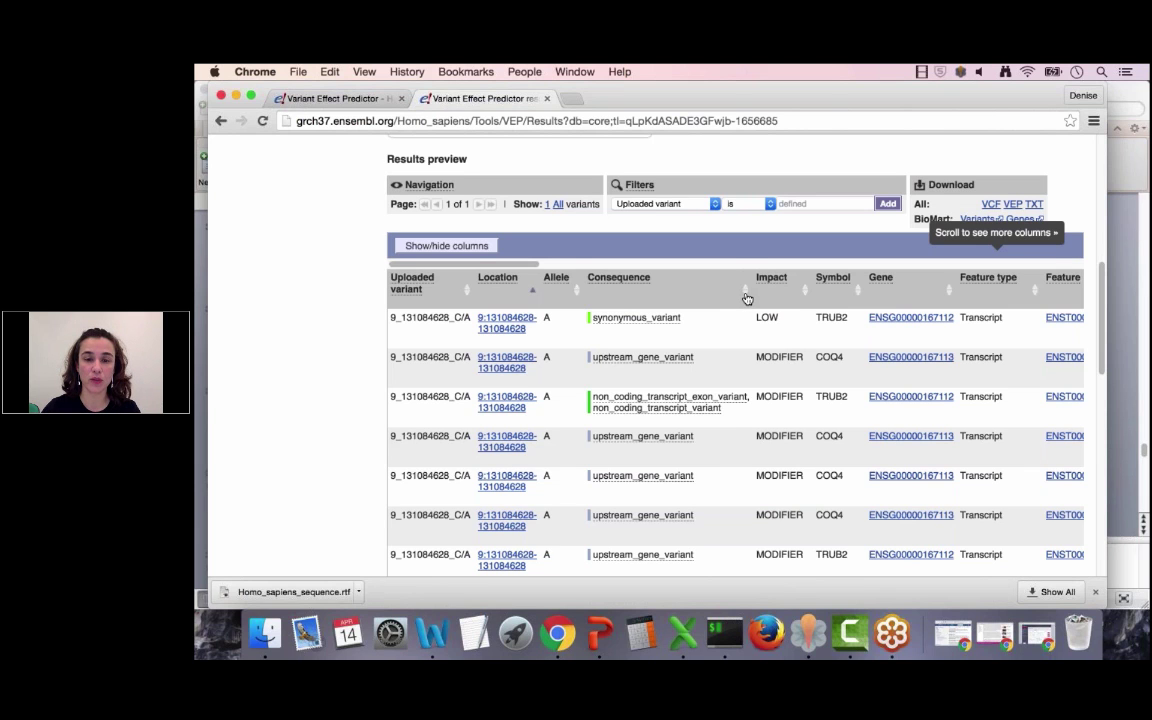
pyautogui.click(746, 297)
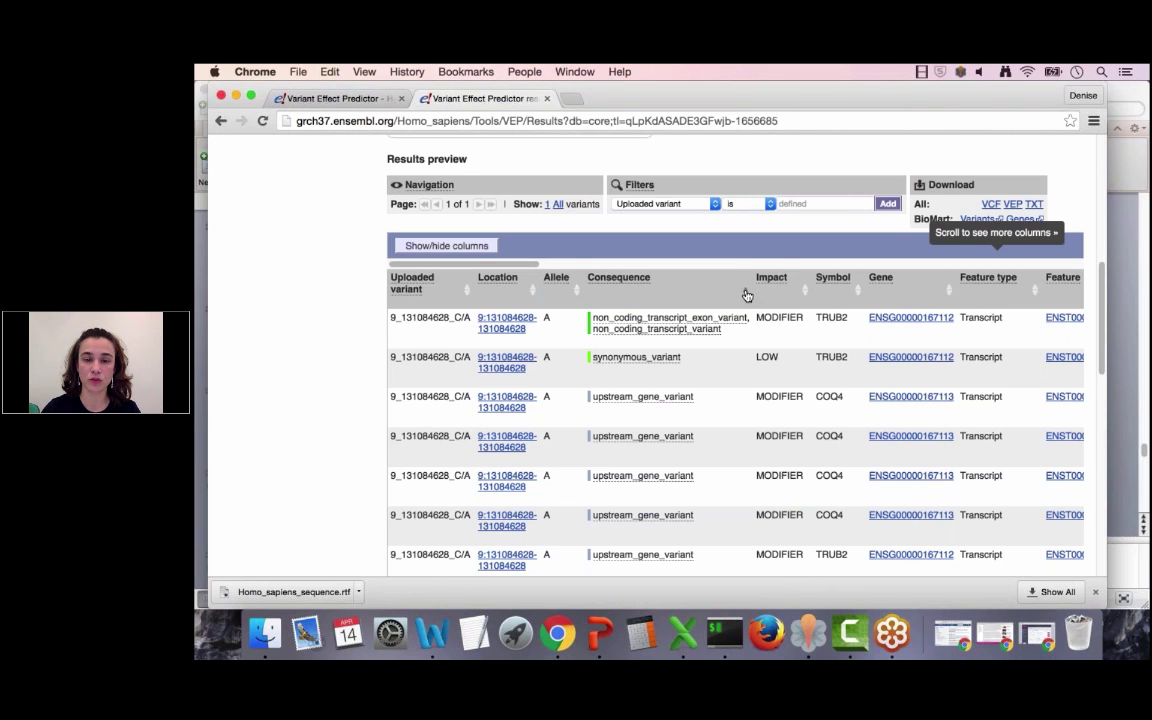
pyautogui.click(746, 295)
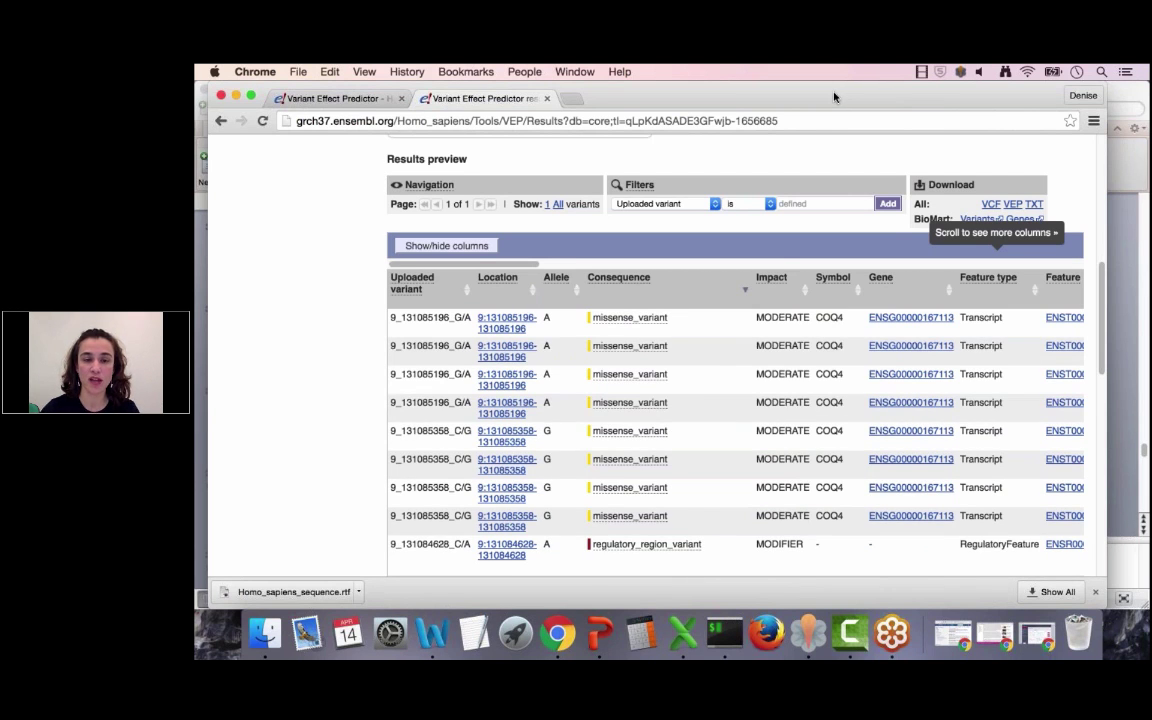
# Examine the SIFT and PolyPhen predictions for the missense variants in the results table, then return to its first columns
pyautogui.moveTo(732, 82); pyautogui.dragTo(626, 82)
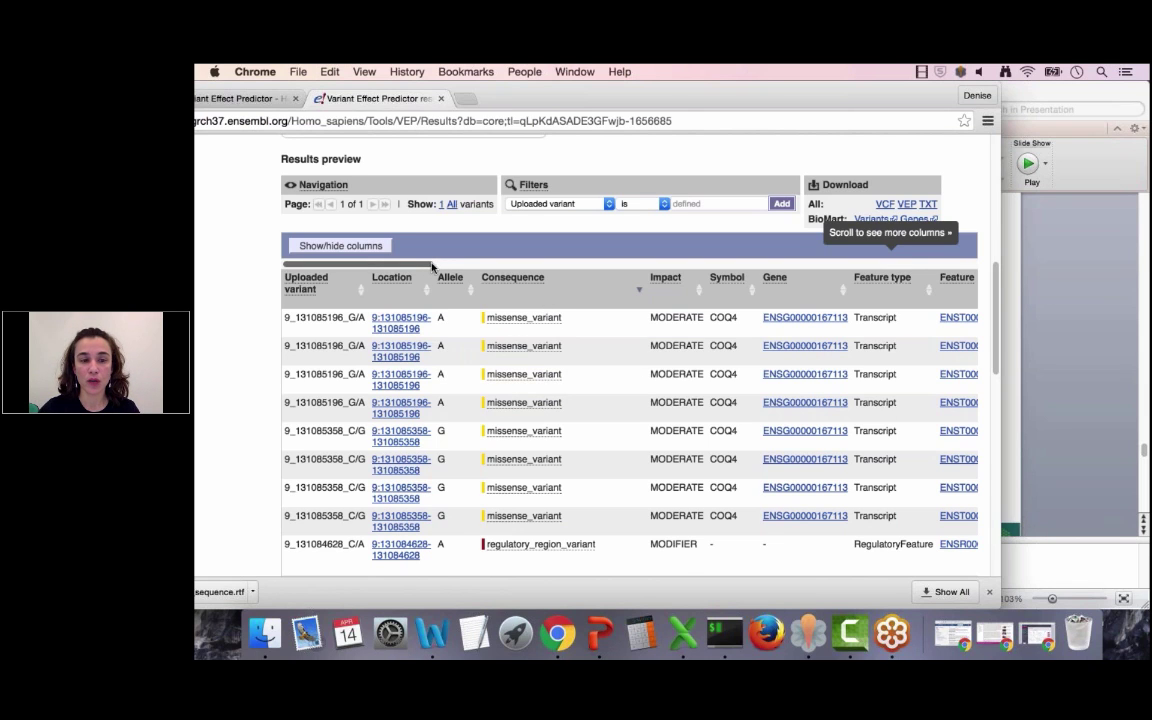
pyautogui.moveTo(432, 265); pyautogui.dragTo(716, 308)
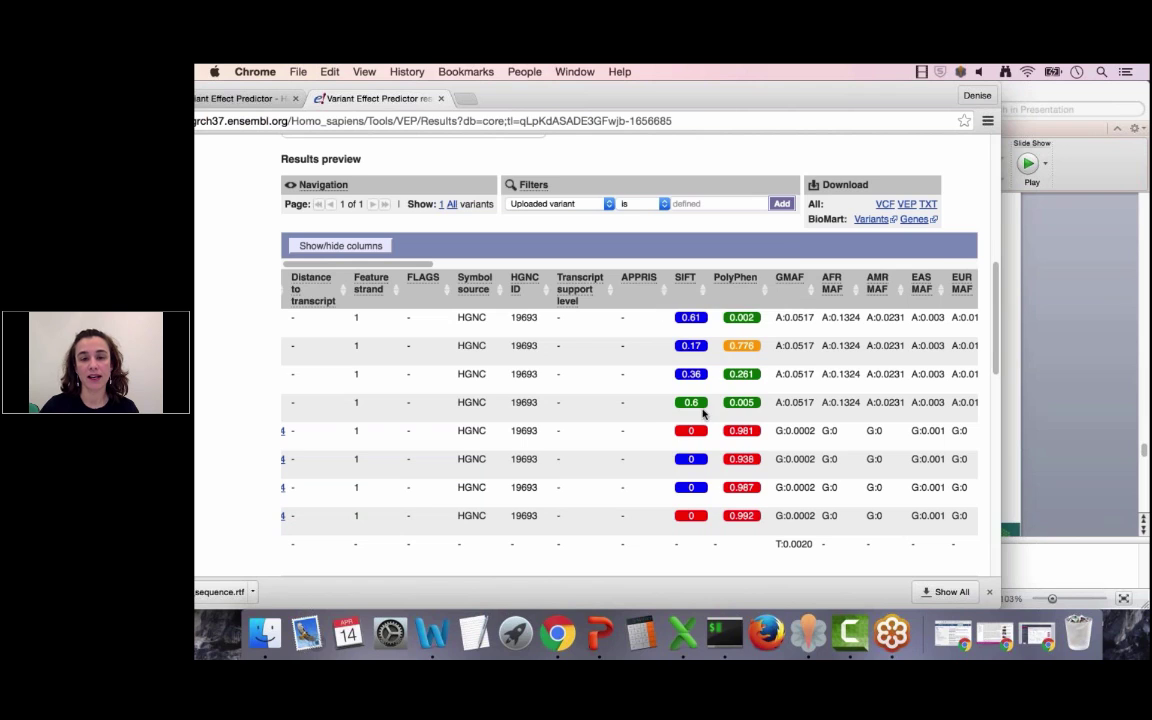
pyautogui.moveTo(694, 407)
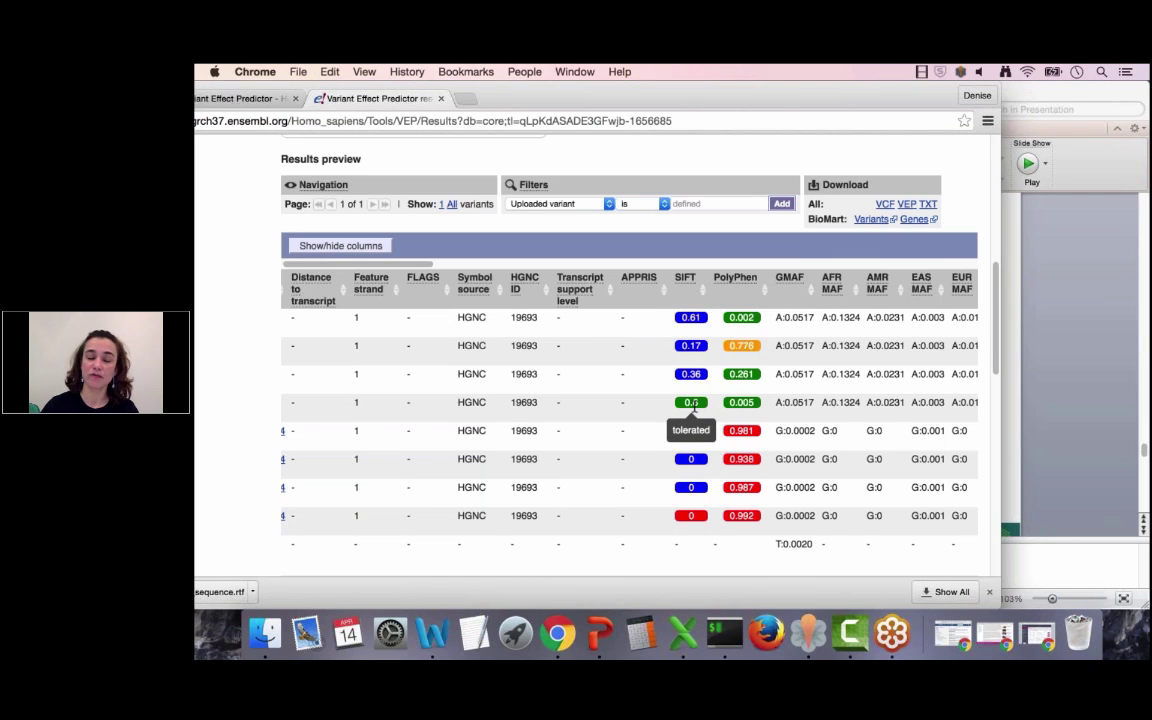
pyautogui.moveTo(741, 434)
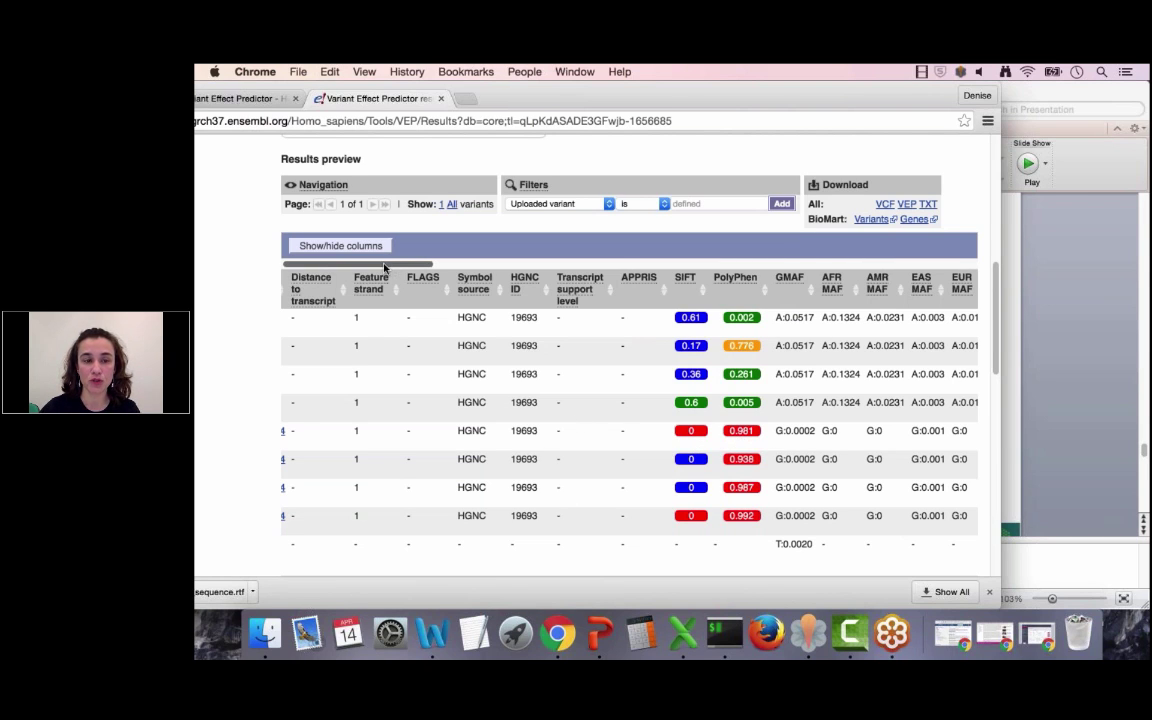
pyautogui.hscroll(-15, 384, 266)
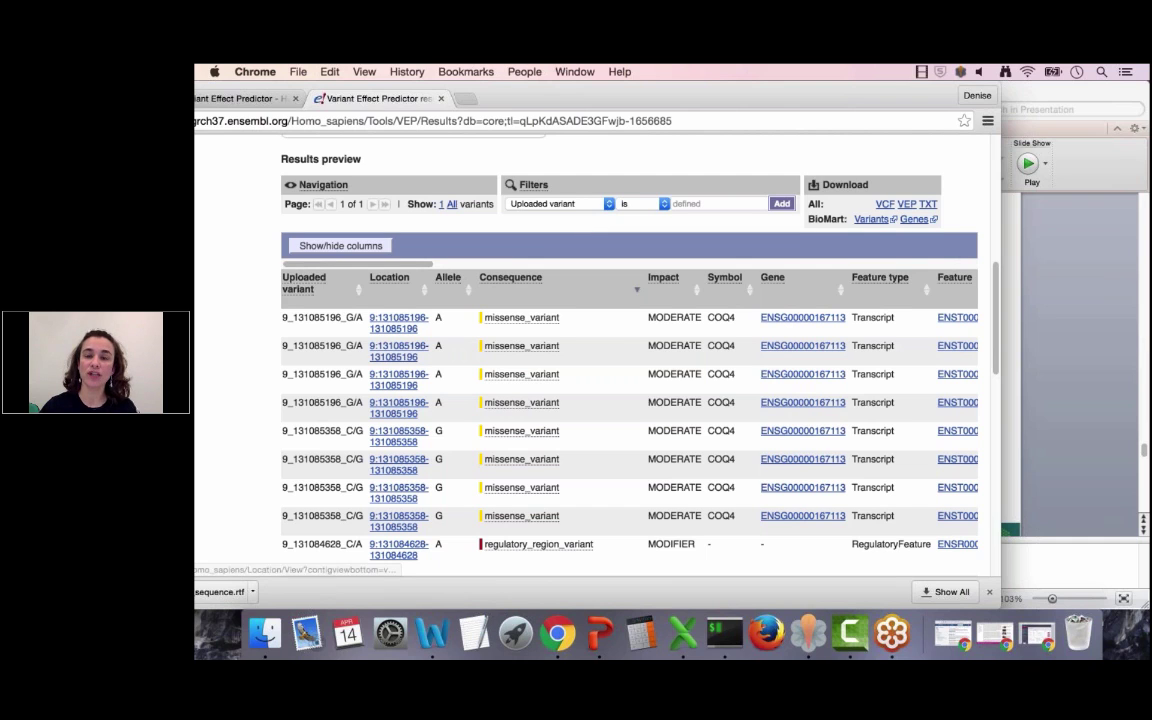
# Send the result variants to BioMart and check the variant names prefilled in the general variant filters
pyautogui.click(871, 219)
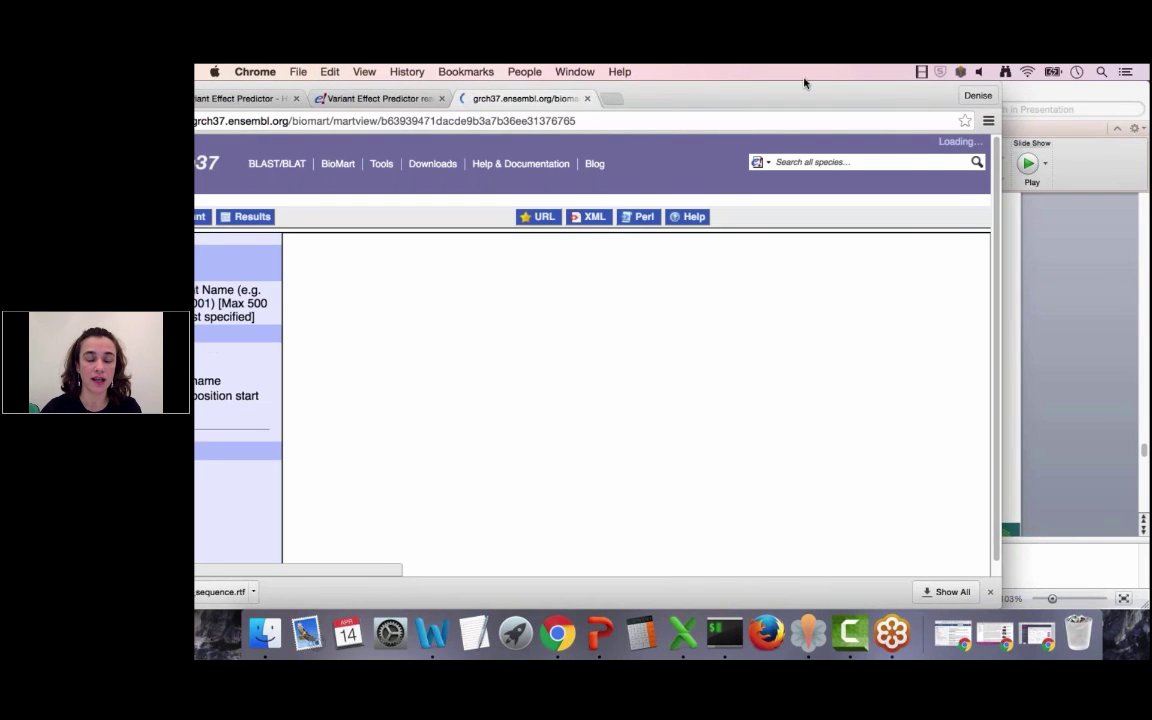
pyautogui.moveTo(804, 83); pyautogui.dragTo(1000, 83)
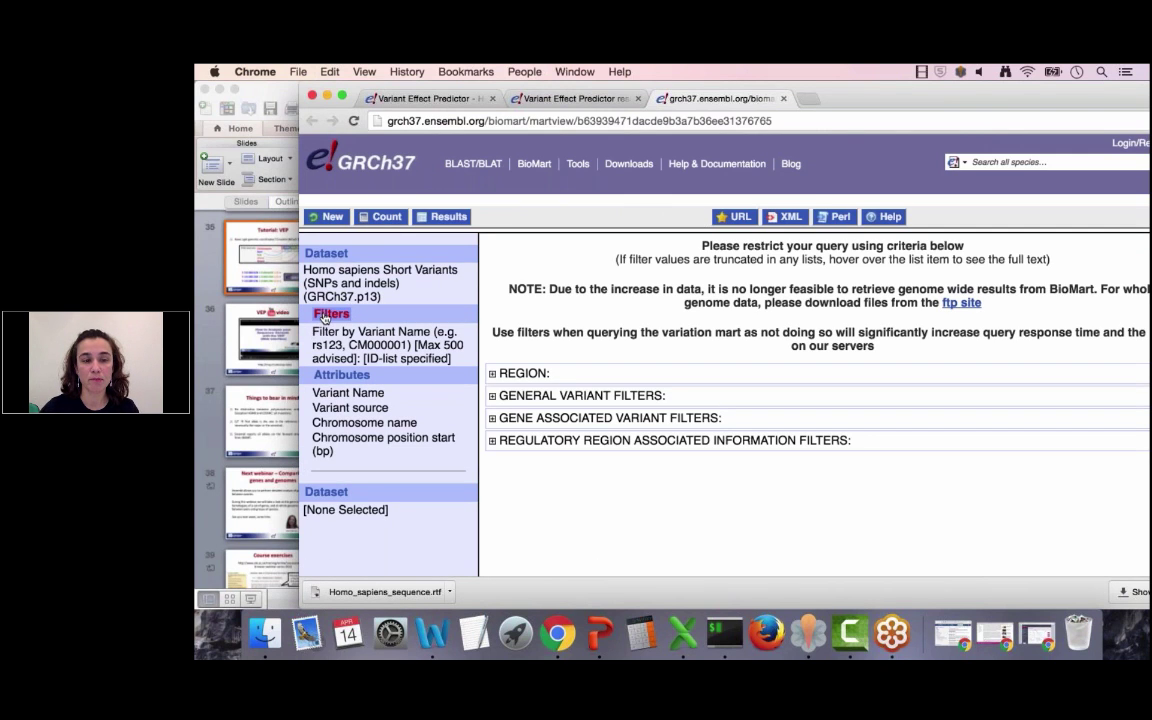
pyautogui.click(493, 399)
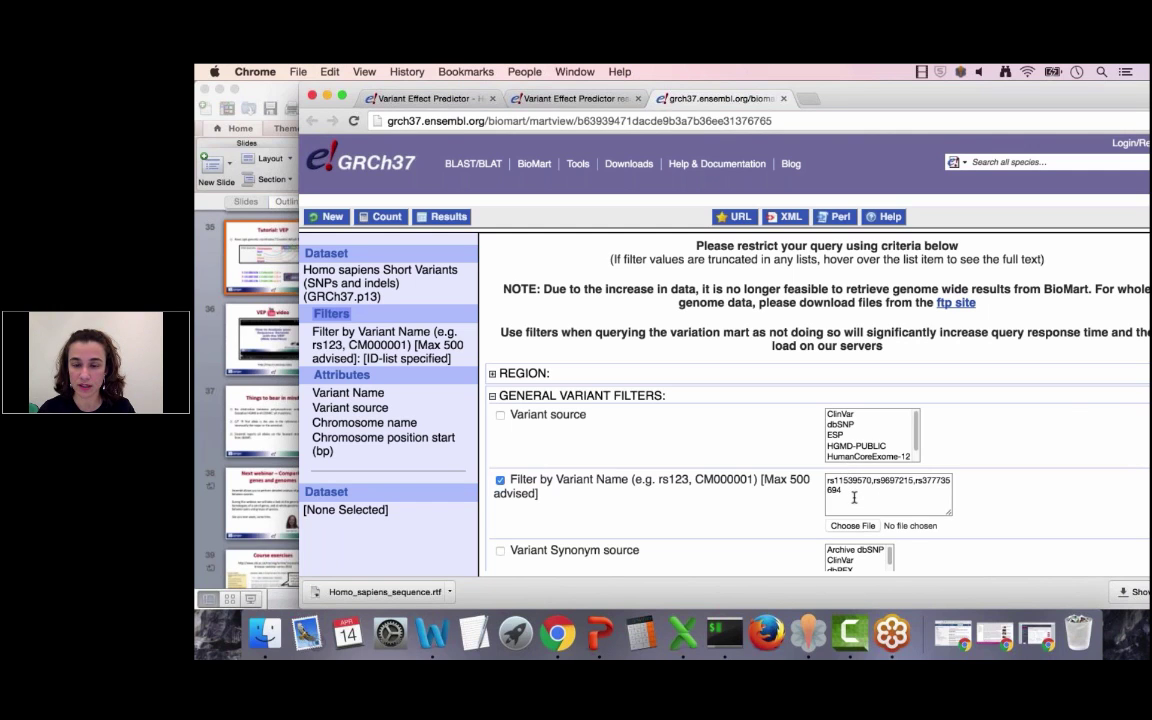
pyautogui.click(842, 490)
pyautogui.moveTo(842, 490); pyautogui.dragTo(806, 487)
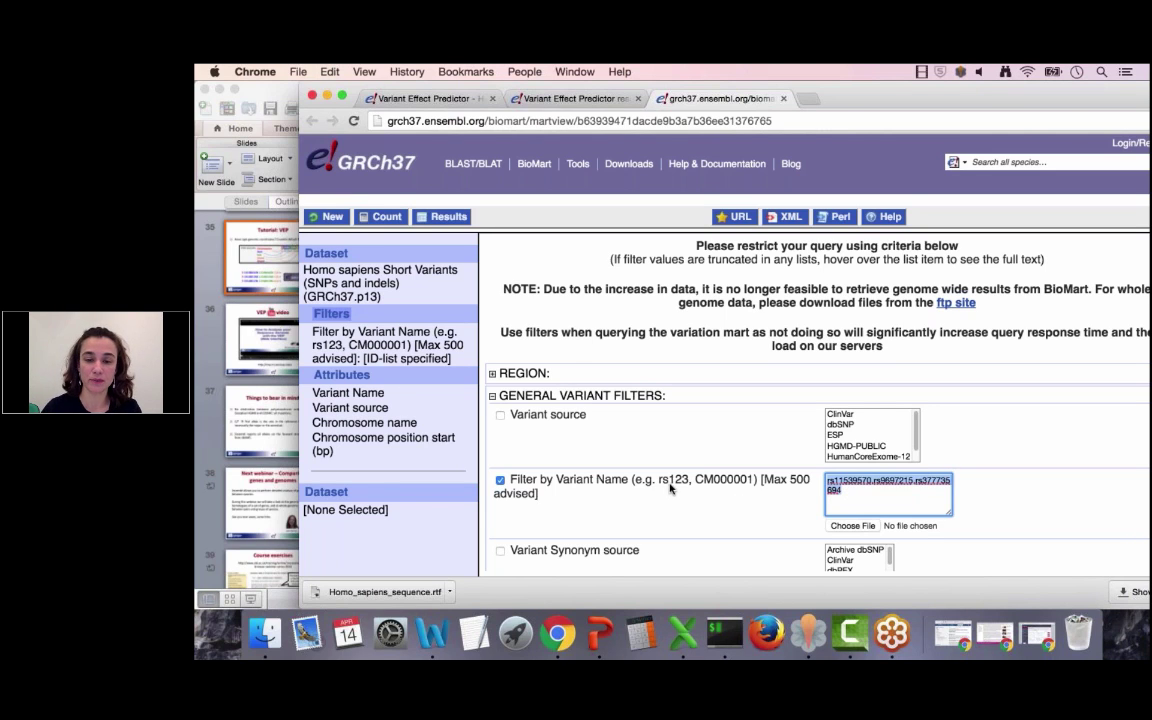
pyautogui.scroll(-1, 670, 488)
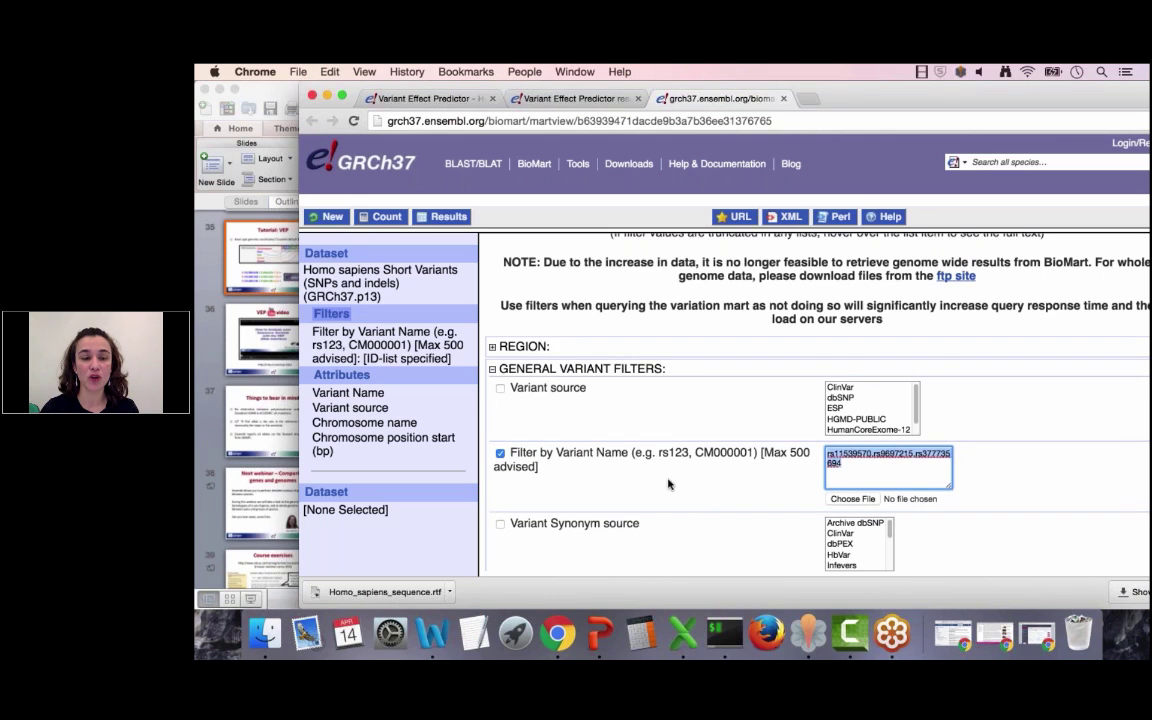
pyautogui.scroll(-1, 669, 484)
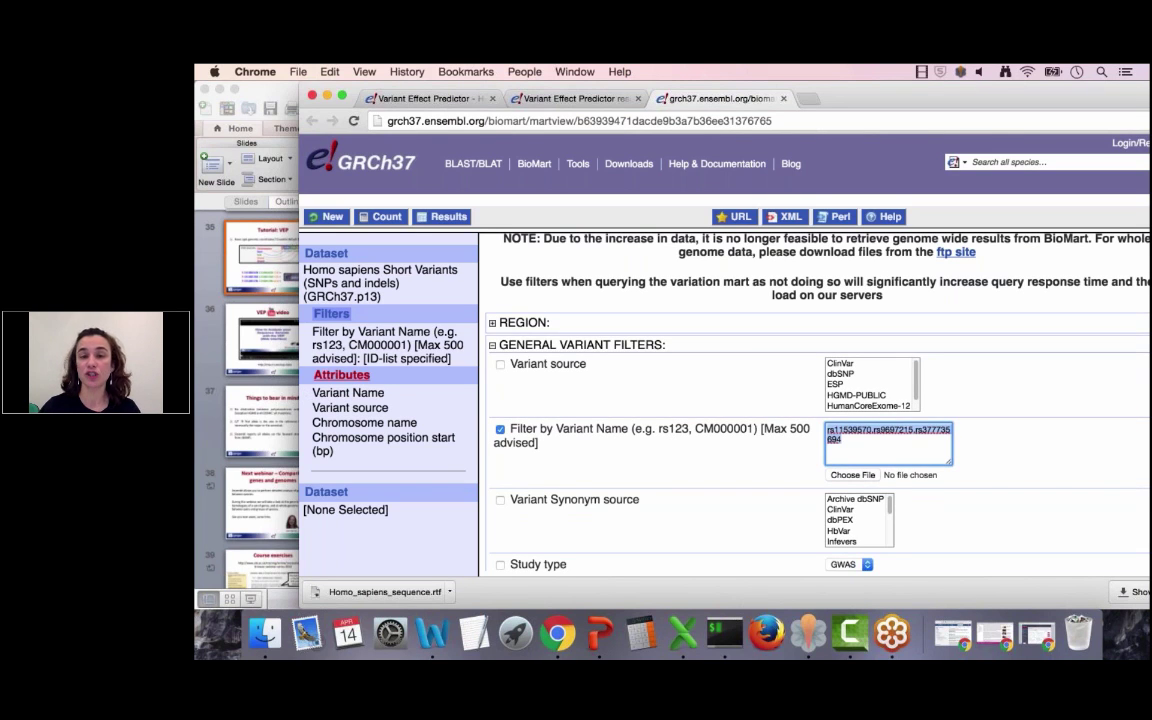
# Switch the BioMart attributes to Flanking Sequences and include the flanking sequence, upstream flank and downstream flank
pyautogui.click(341, 375)
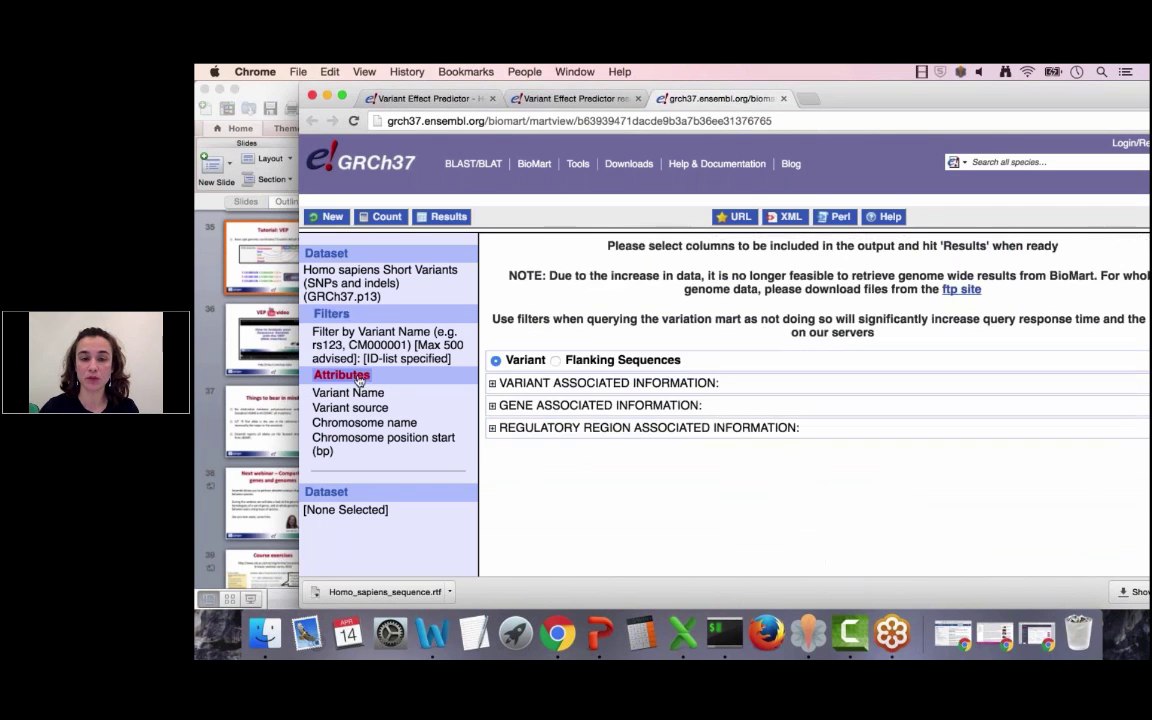
pyautogui.click(556, 361)
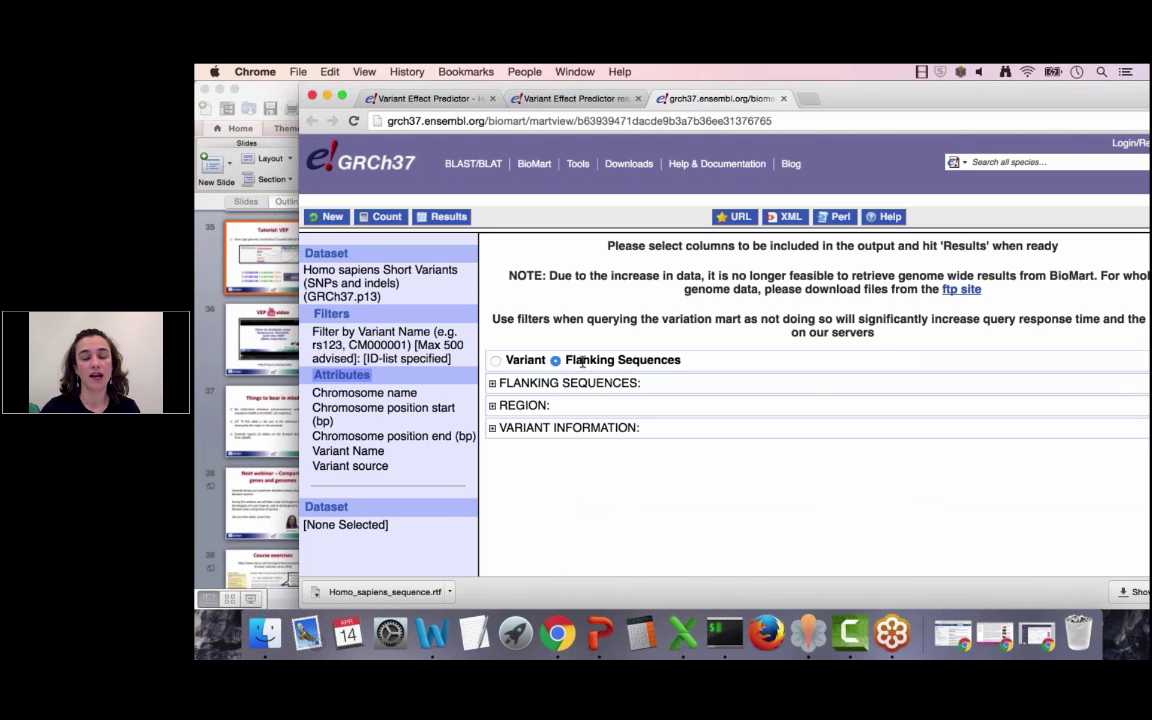
pyautogui.click(492, 383)
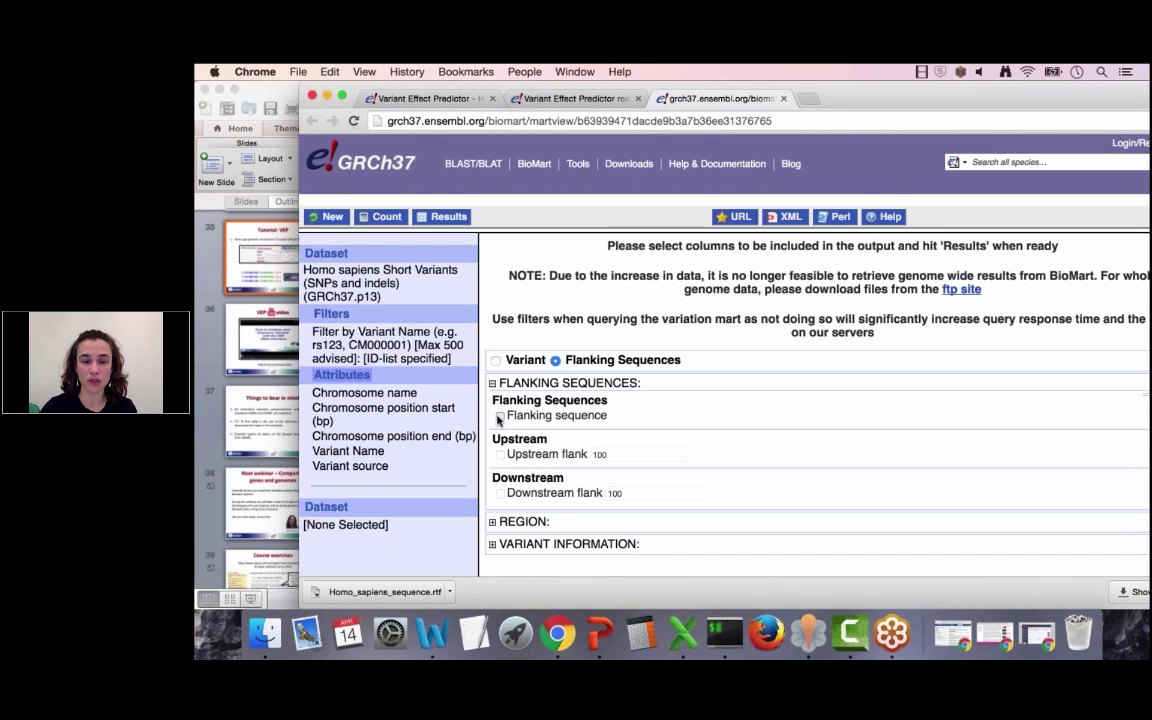
pyautogui.click(499, 417)
pyautogui.click(501, 455)
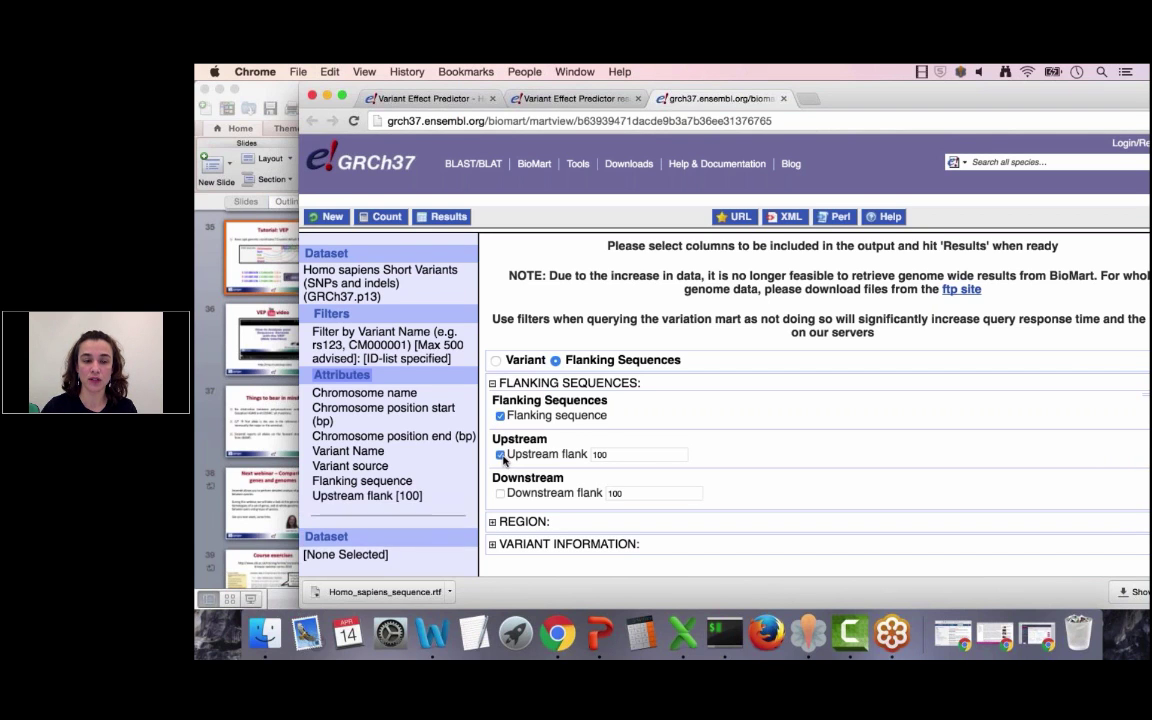
pyautogui.click(505, 493)
# Set the upstream flank to 200 and the downstream flank to 1200, and display the BioMart results
pyautogui.click(598, 454)
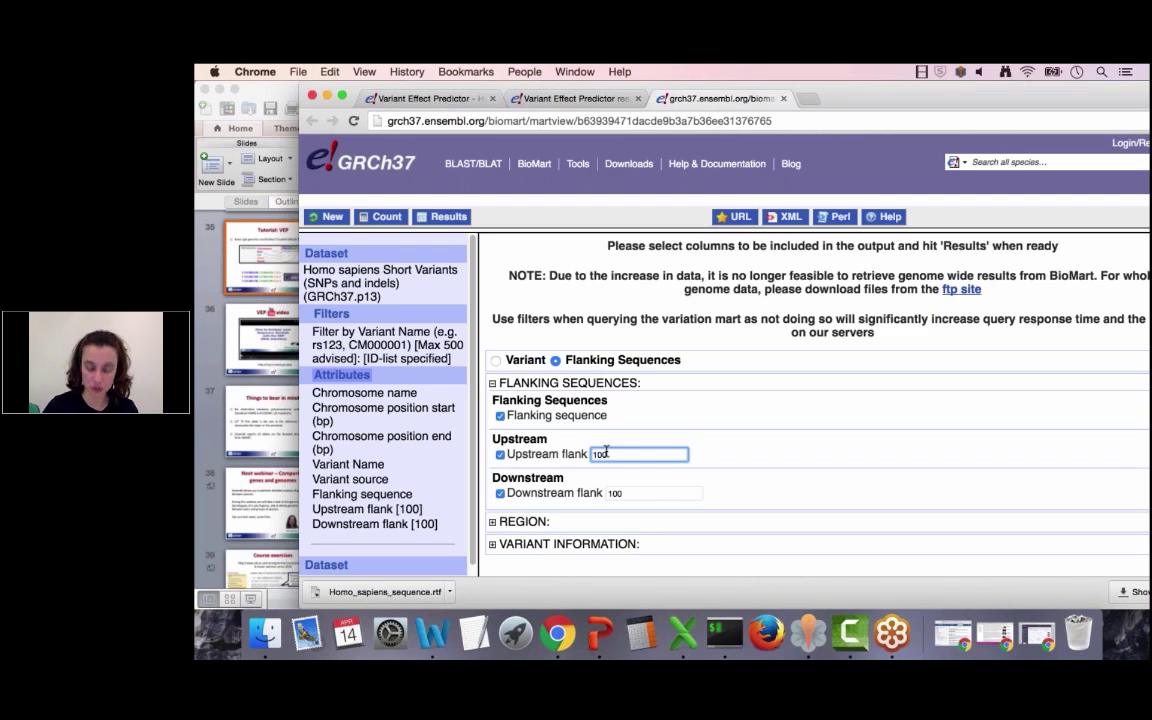
pyautogui.press('BackSpace')
pyautogui.write('2')
pyautogui.click(612, 493)
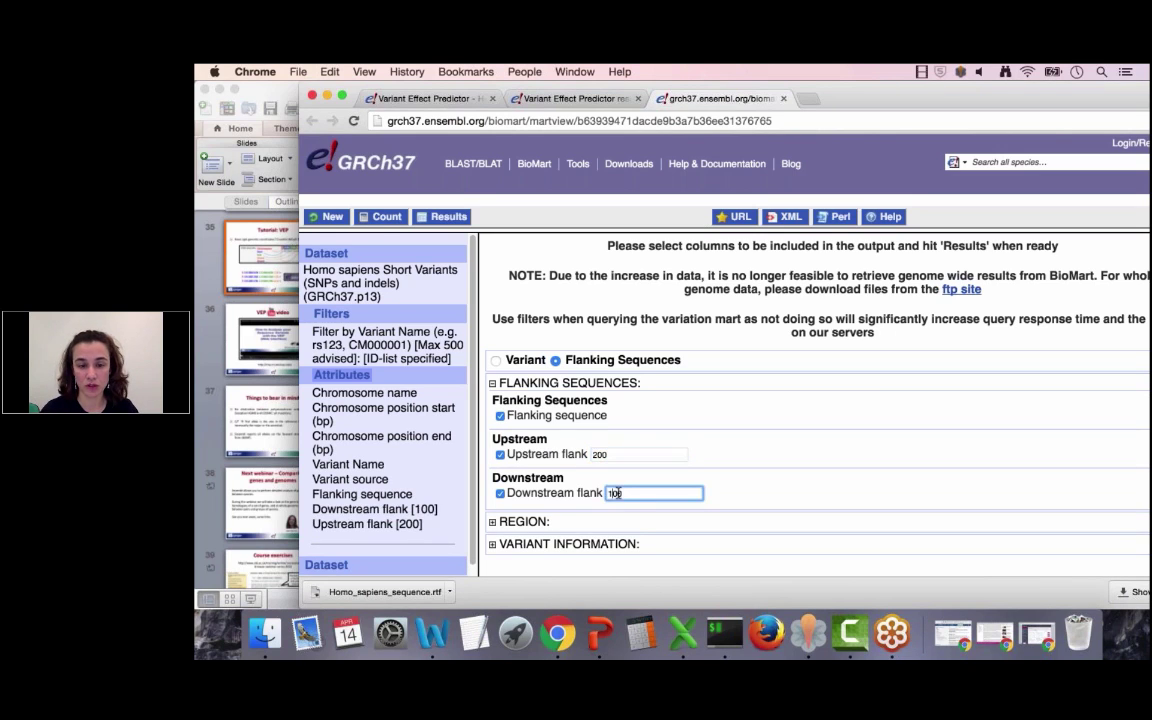
pyautogui.write('2')
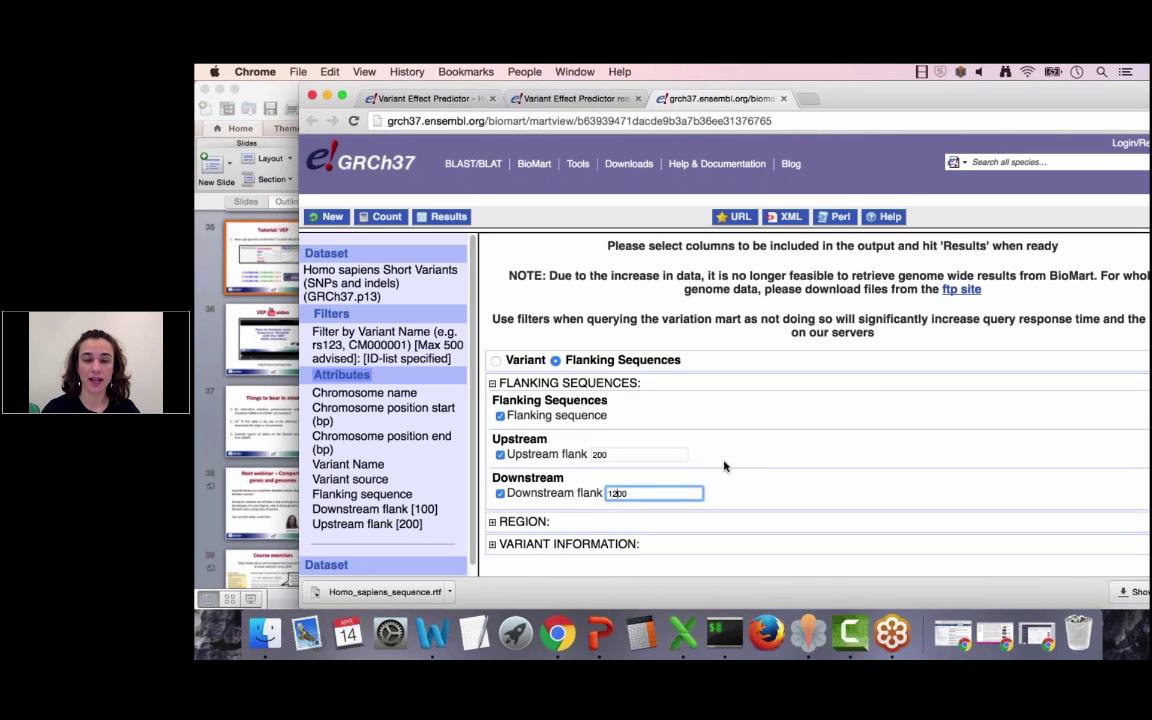
pyautogui.scroll(-1, 724, 466)
pyautogui.scroll(-2, 724, 466)
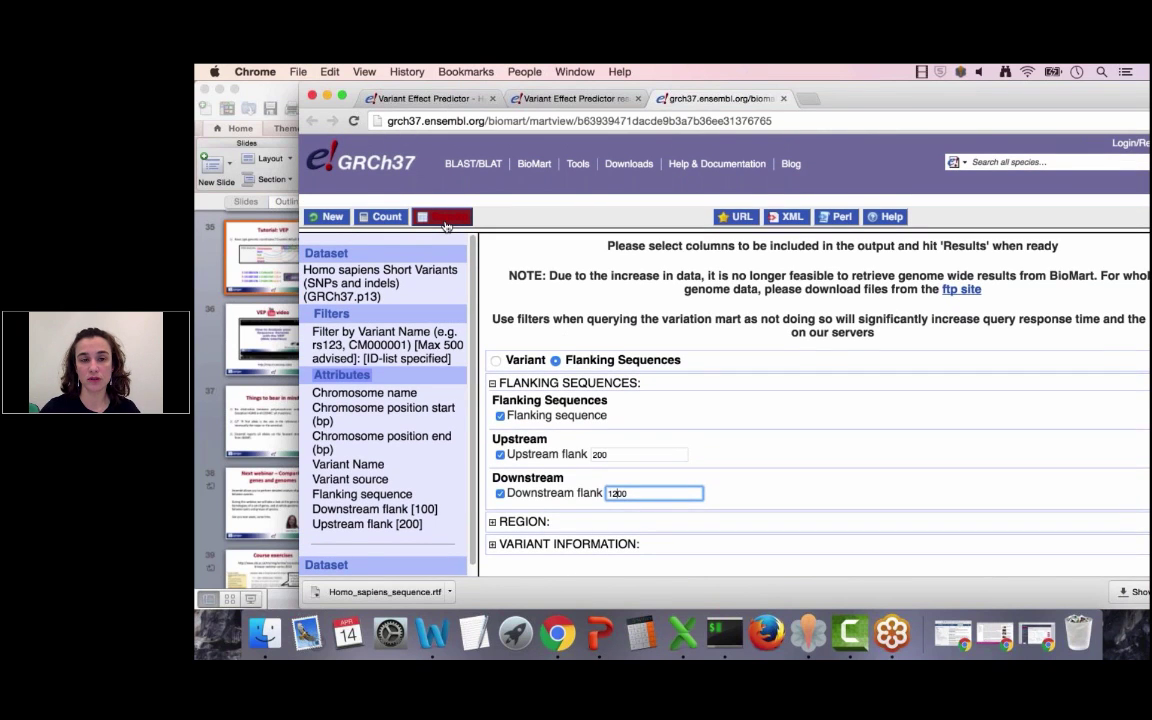
pyautogui.click(446, 224)
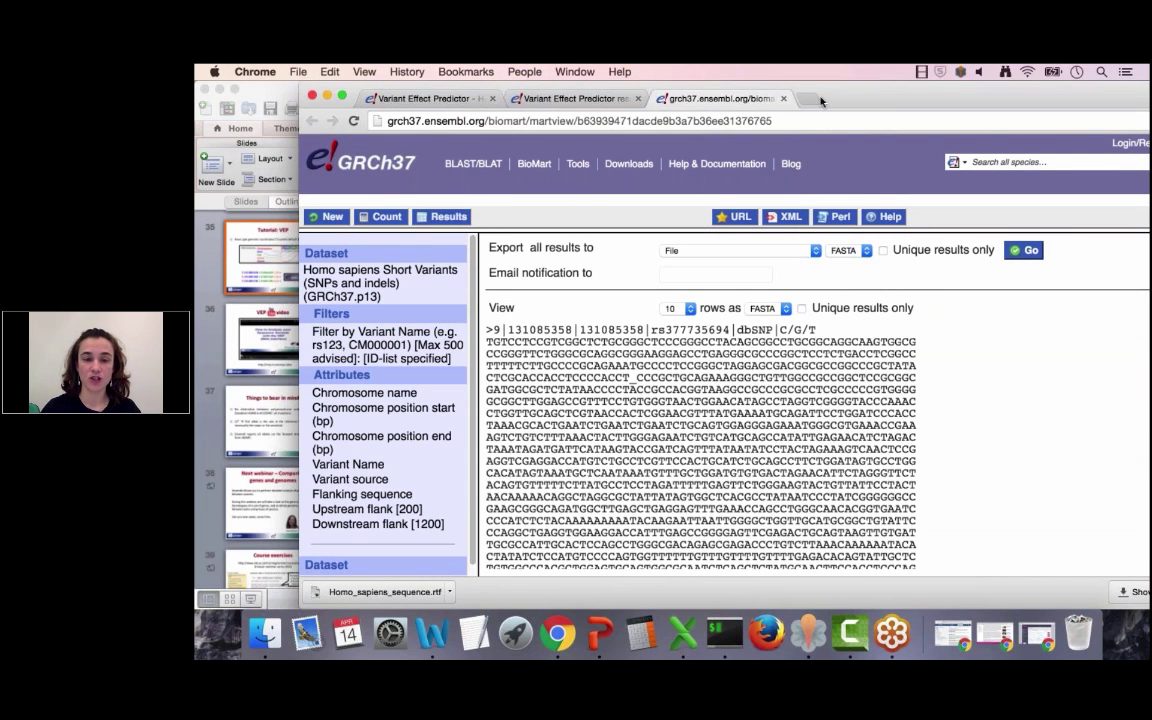
# Bring the whole browser window into view and examine the FASTA flanking sequences of the chromosome 9 variants in the BioMart results
pyautogui.moveTo(820, 100); pyautogui.dragTo(730, 102)
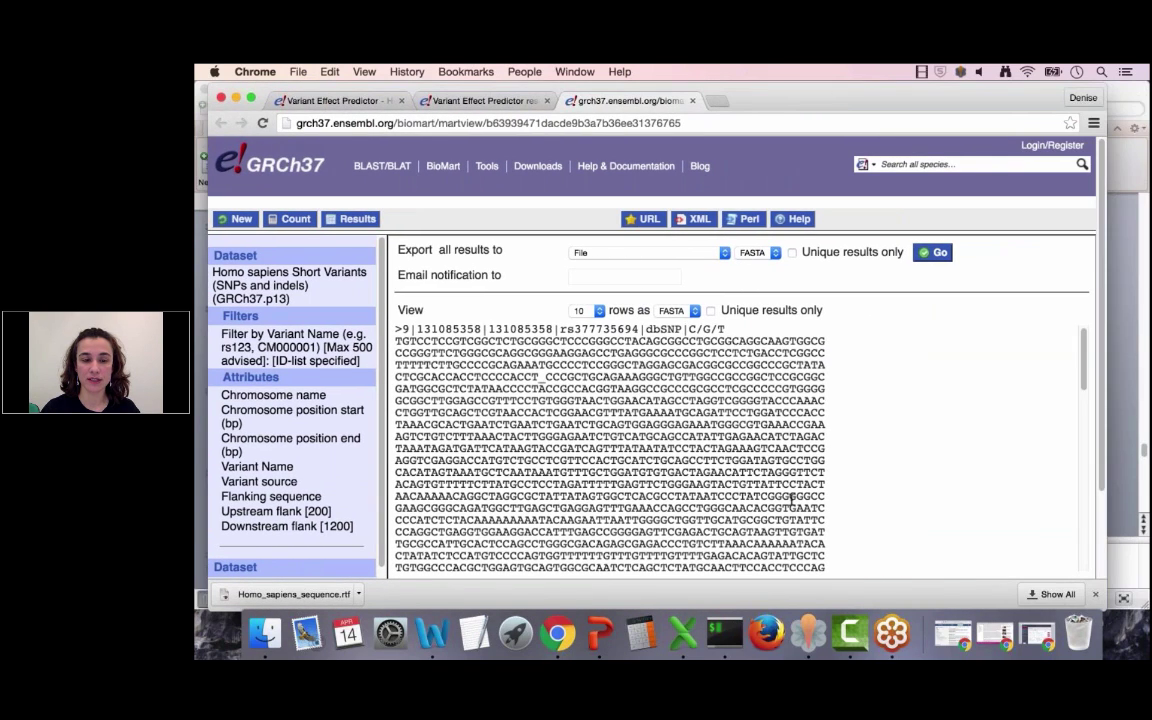
pyautogui.scroll(-5, 790, 490)
pyautogui.scroll(-10, 793, 488)
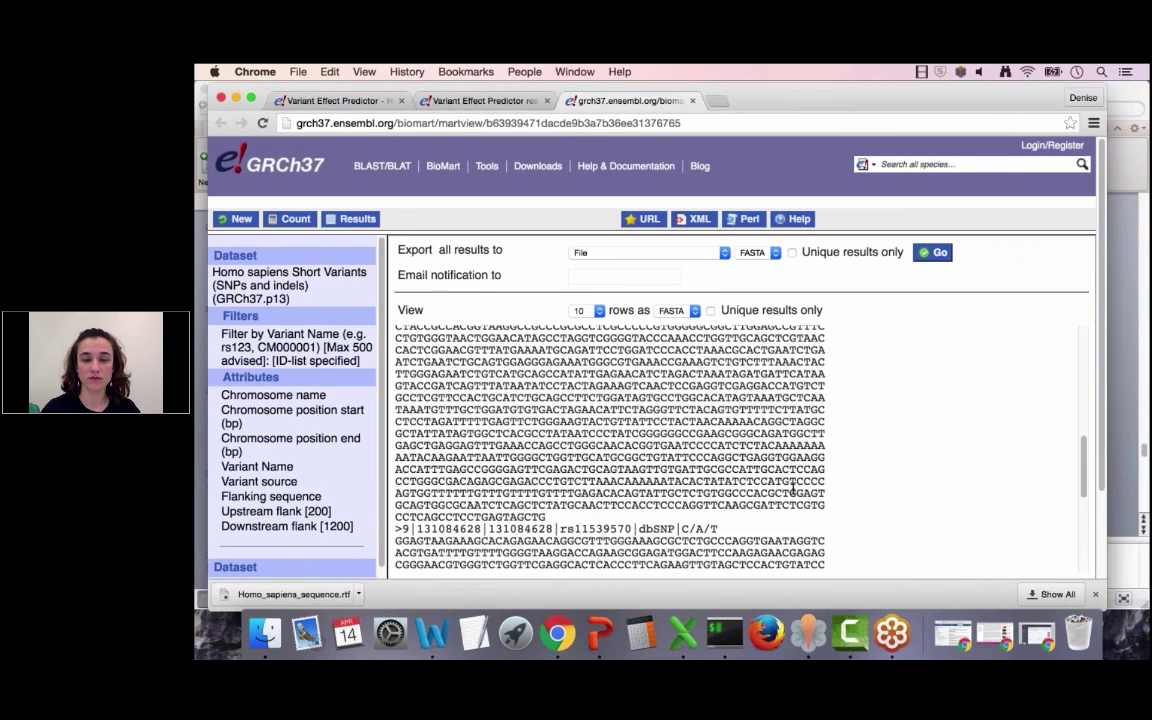
pyautogui.scroll(-3, 793, 487)
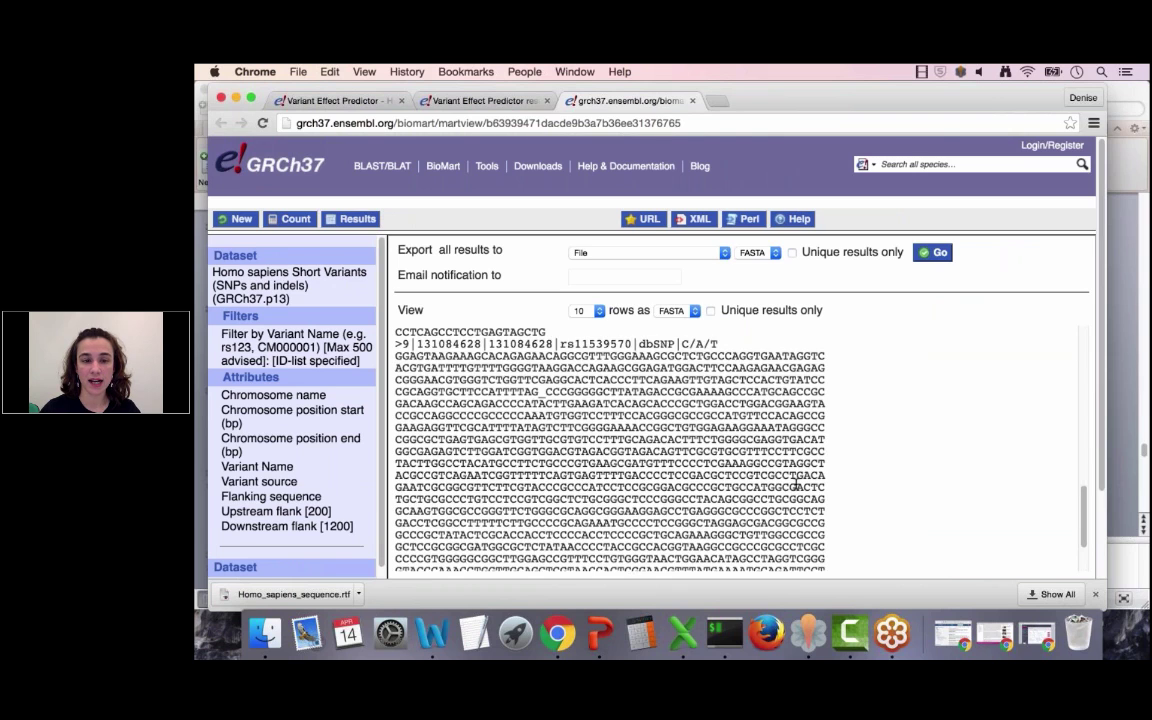
pyautogui.scroll(-2, 796, 484)
pyautogui.scroll(3, 797, 483)
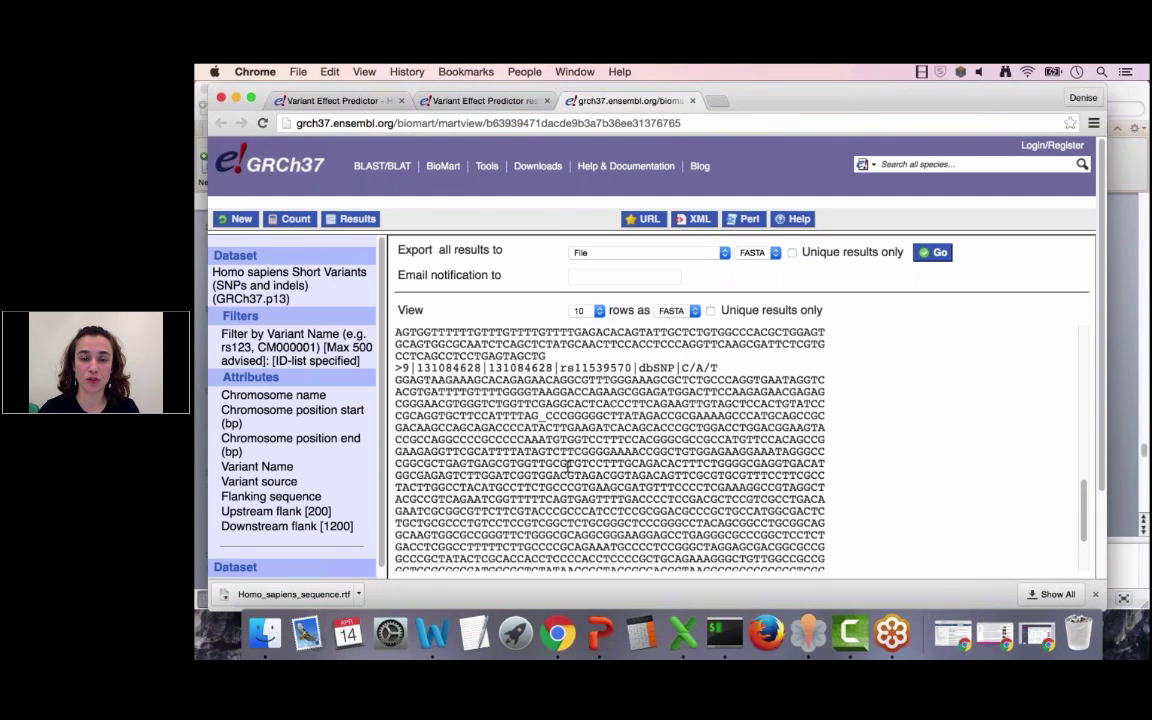
pyautogui.scroll(5, 576, 455)
pyautogui.scroll(4, 567, 466)
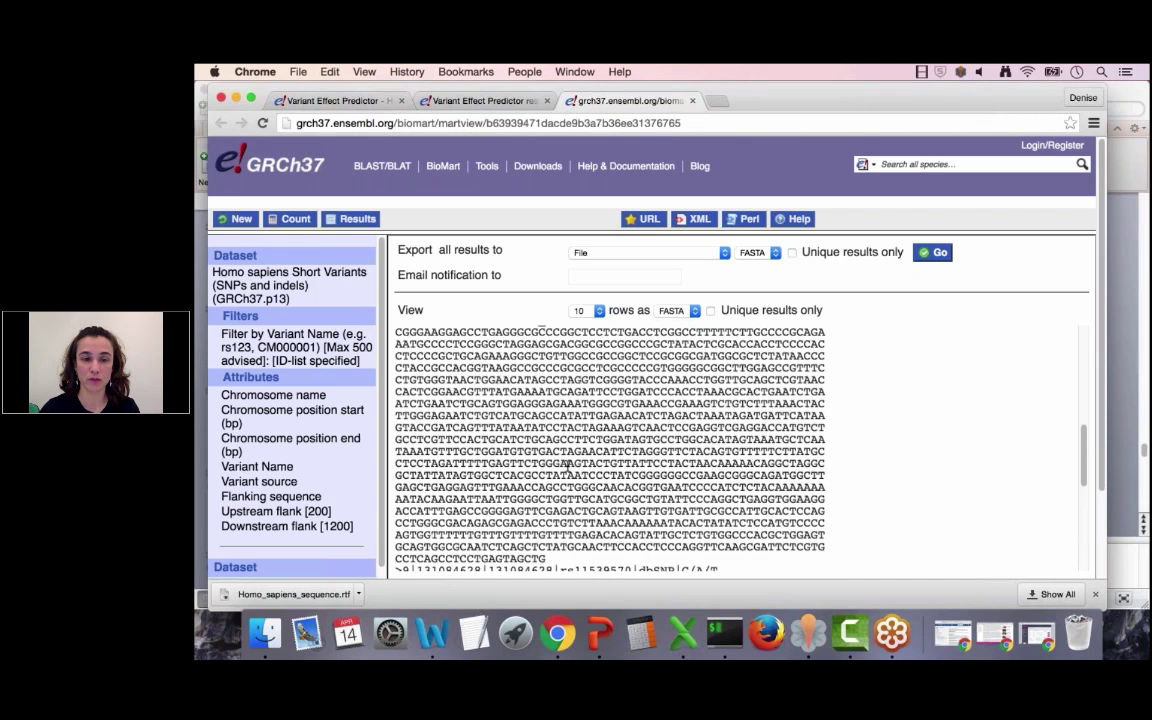
pyautogui.scroll(5, 567, 465)
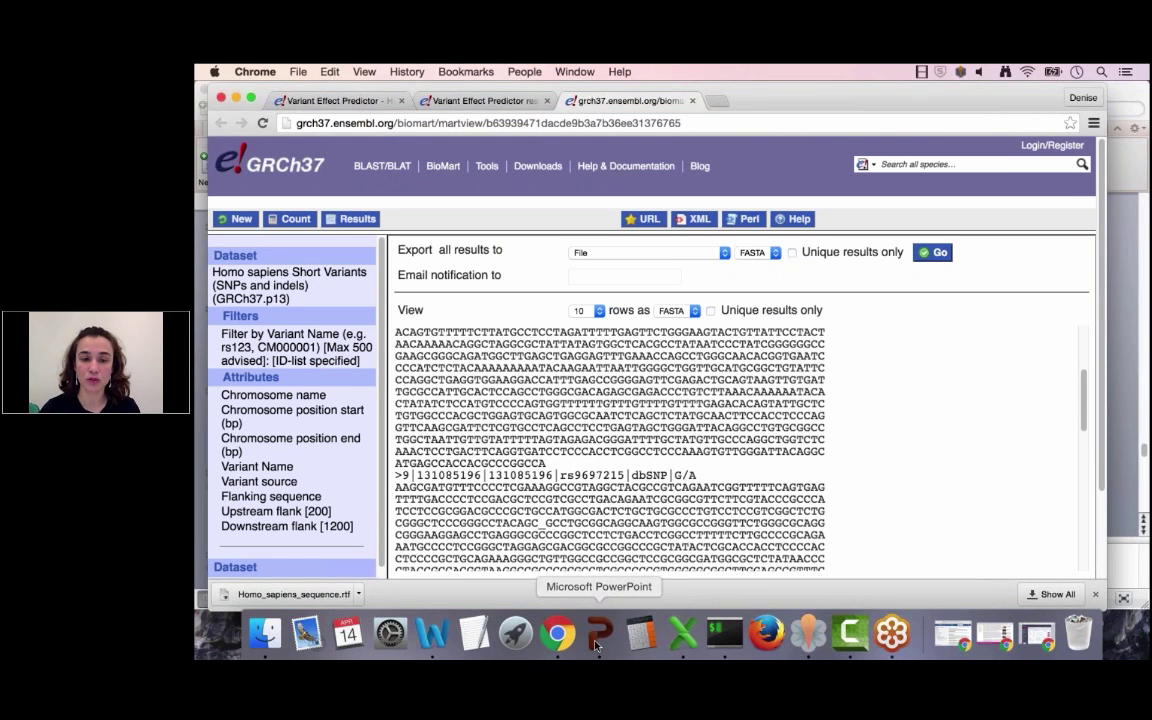
# Switch to PowerPoint, start the slide show from the VEP tutorial slide and advance to the VEP YouTube video slide
pyautogui.click(597, 638)
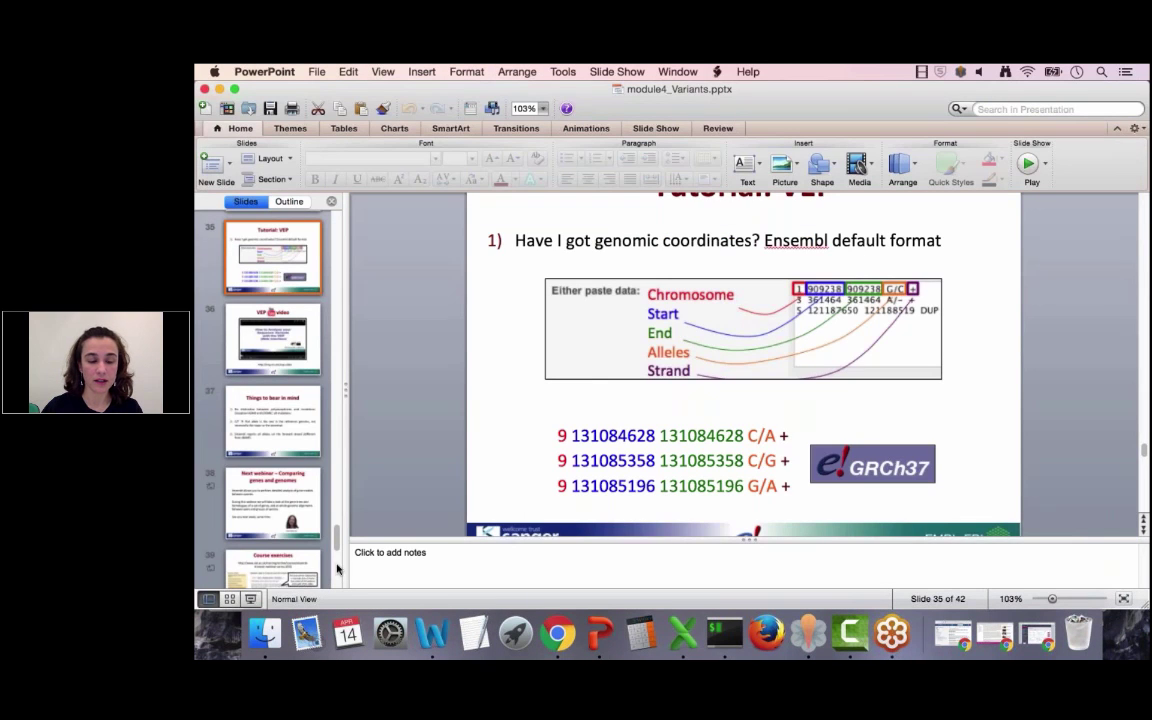
pyautogui.click(255, 598)
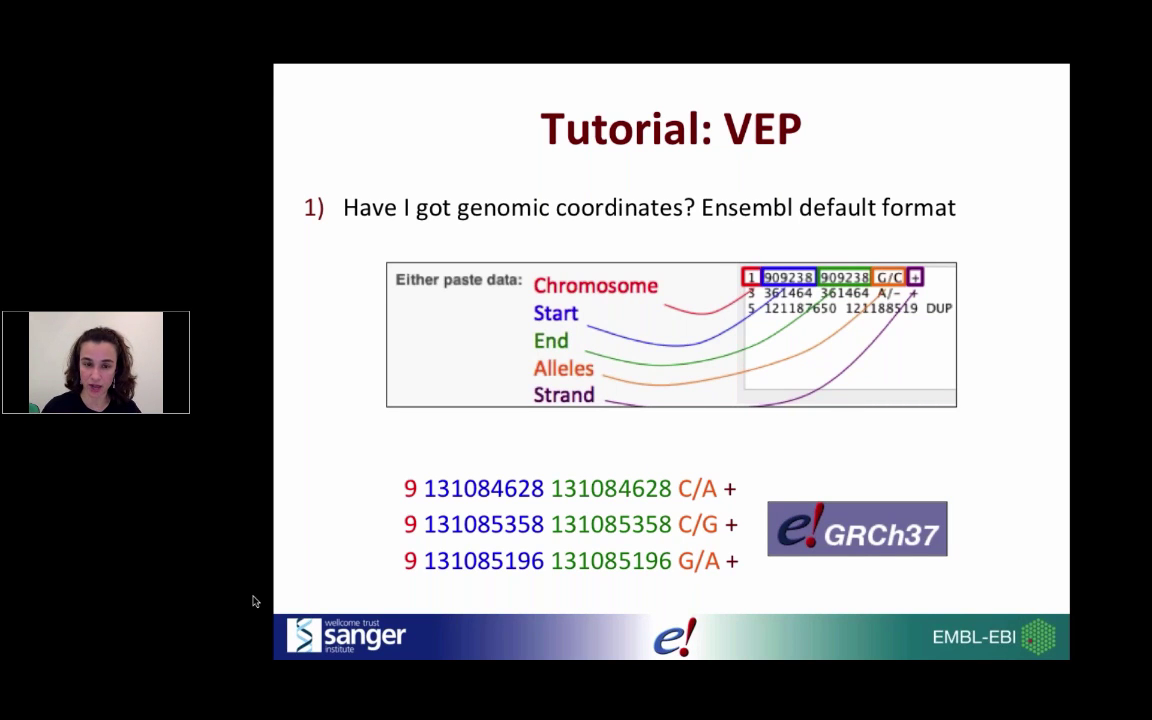
pyautogui.press('Right')
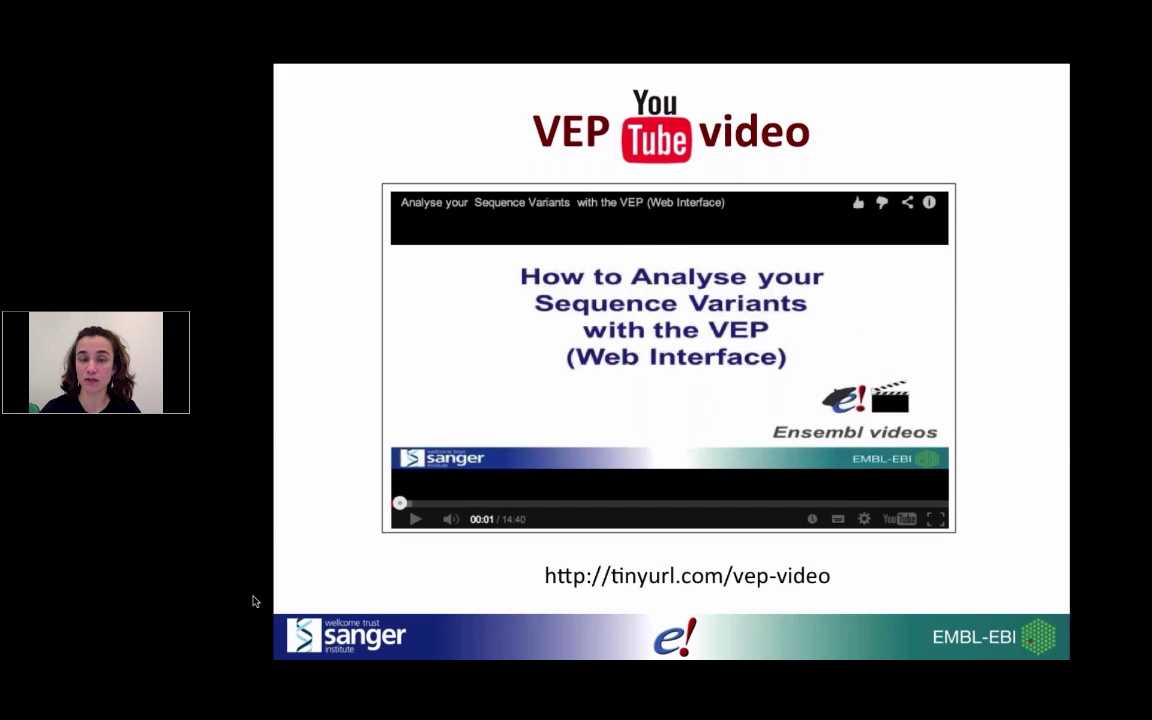